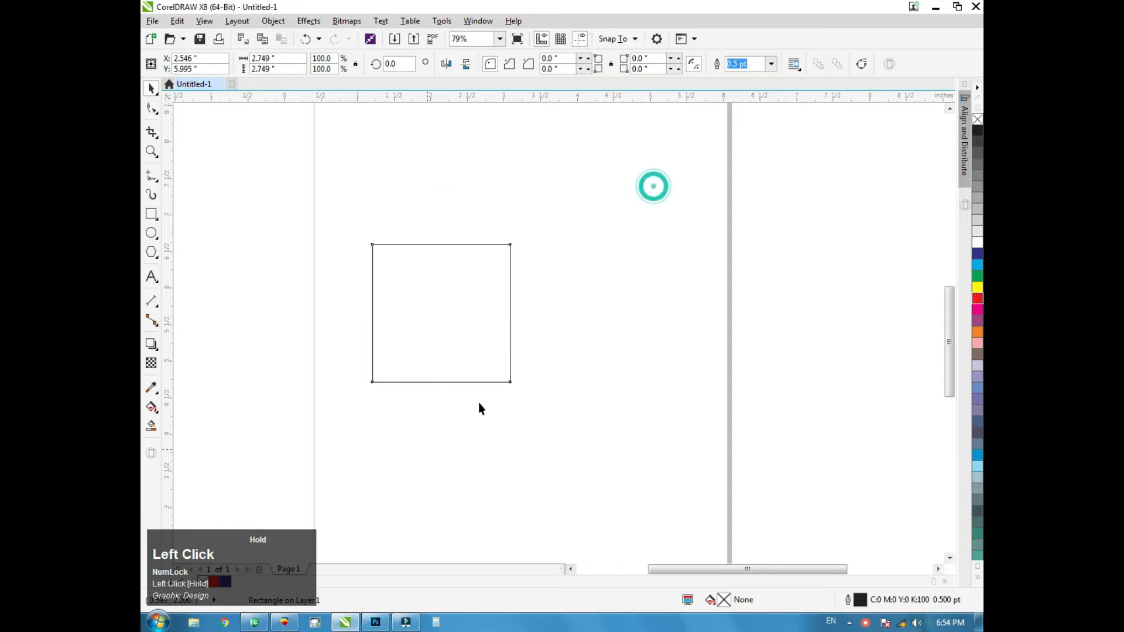
# - Copy the square diagonally down and right, use Simplify to cut the original into an L shape, and delete the copy
pyautogui.moveTo(477, 261); pyautogui.dragTo(518, 302)
pyautogui.keyDown('shift'); pyautogui.click(531, 213); pyautogui.keyUp('shift')
pyautogui.click(570, 64)
pyautogui.click(654, 183)
pyautogui.moveTo(604, 252); pyautogui.dragTo(729, 283)
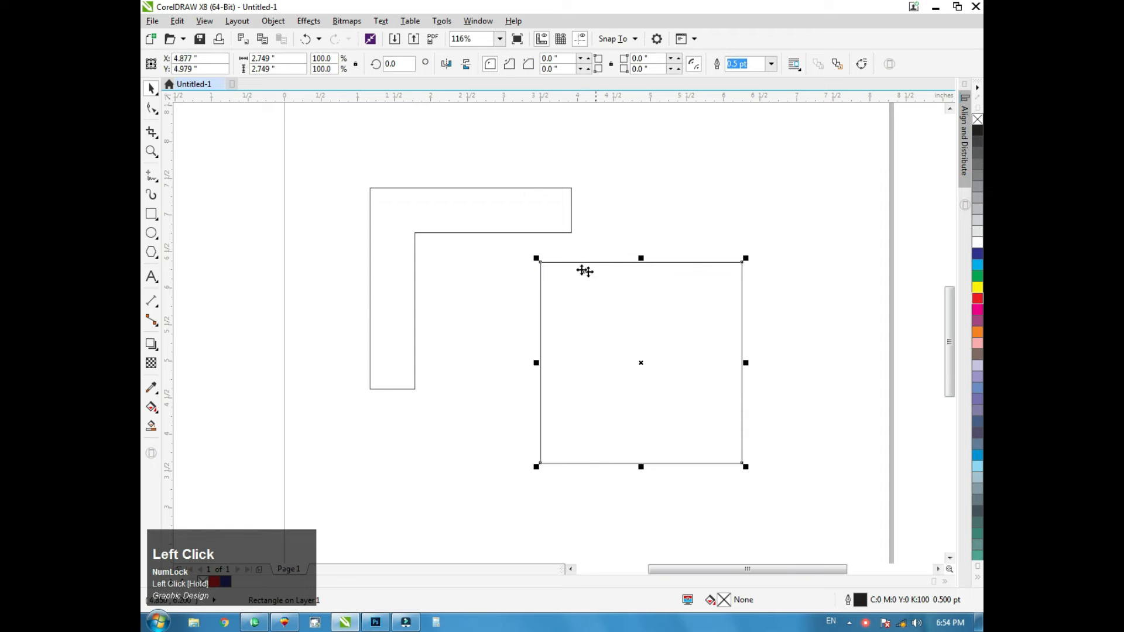
pyautogui.press('Delete')
pyautogui.click(469, 218)
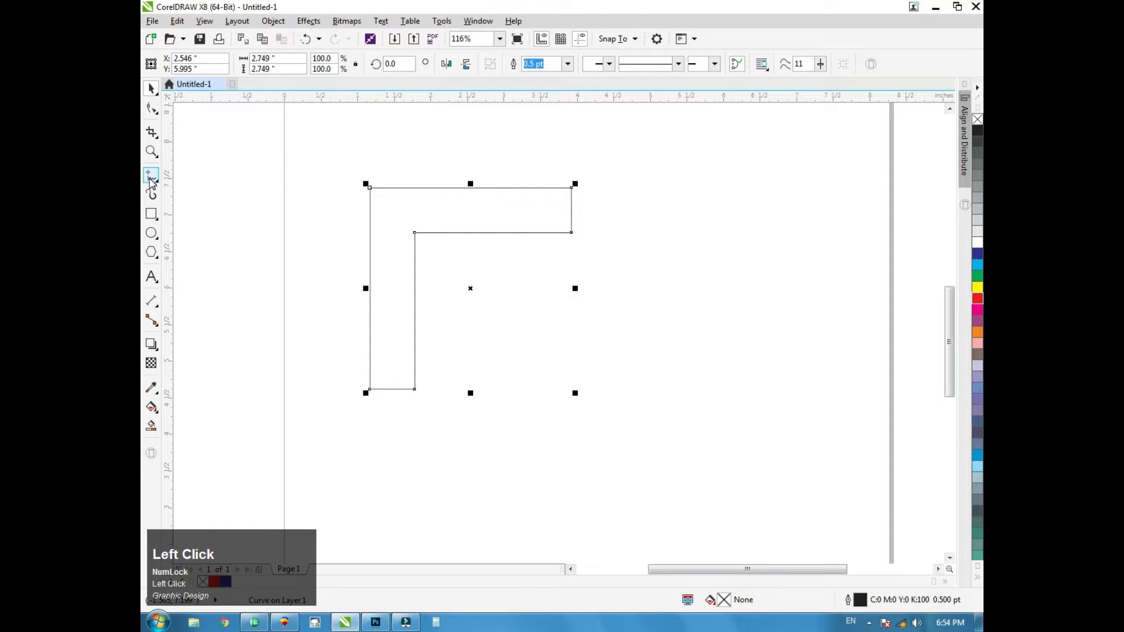
# - Draw a narrow rectangle about 0.14 by 1.16 in and place it, rotated 45°, across the L shape's outer corner
pyautogui.click(152, 214)
pyautogui.moveTo(314, 178); pyautogui.dragTo(322, 265)
pyautogui.click(155, 86)
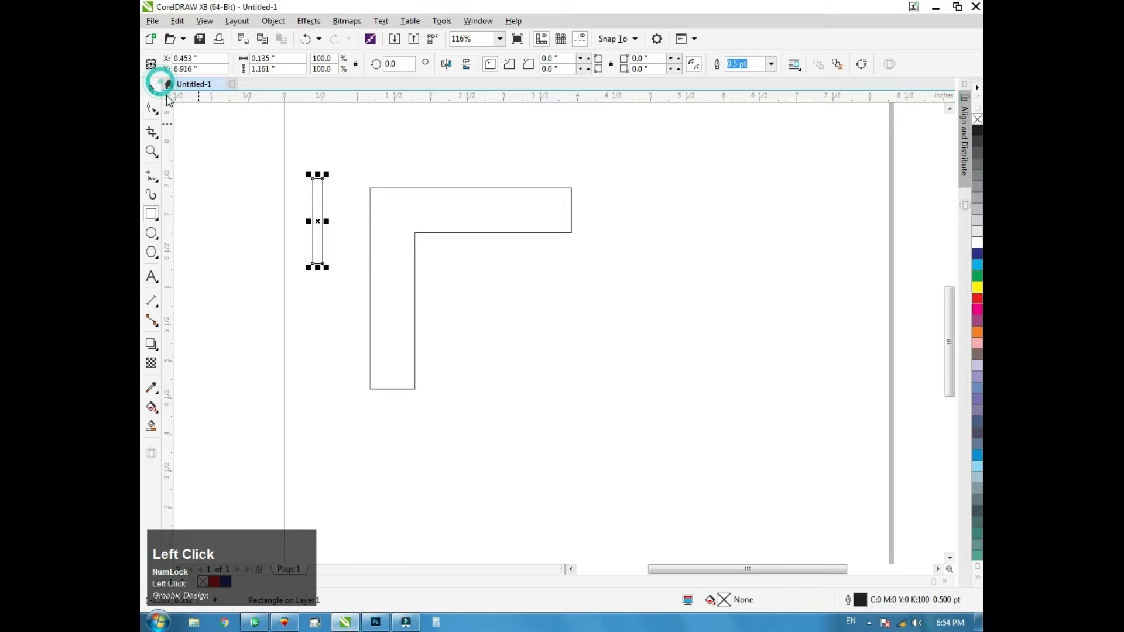
pyautogui.click(316, 186)
pyautogui.moveTo(326, 174); pyautogui.dragTo(386, 199)
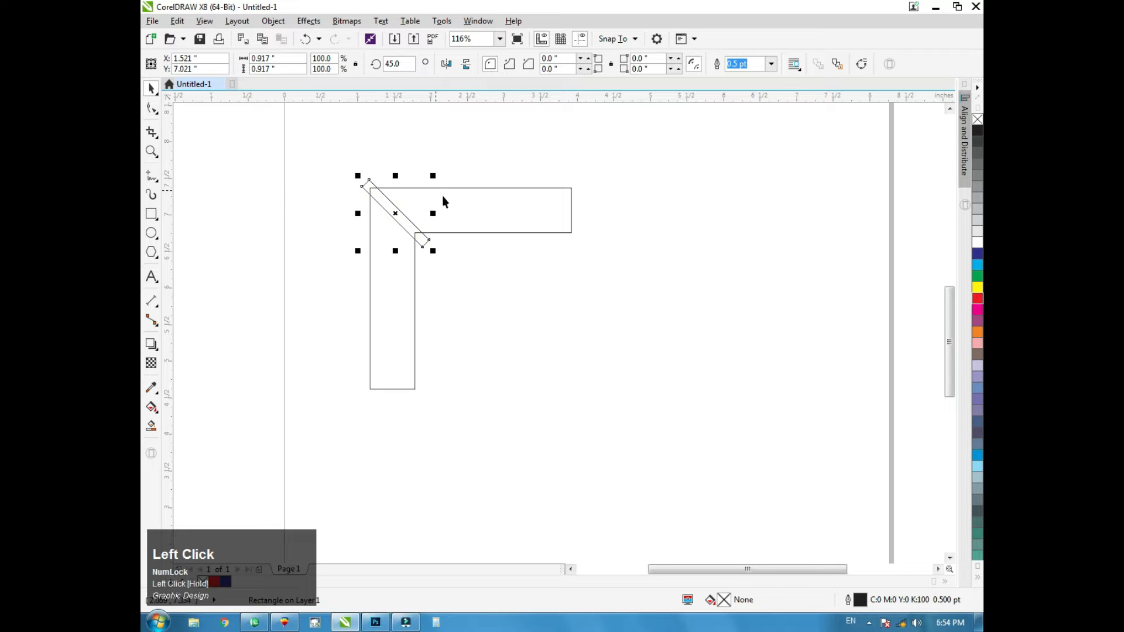
# - Align the rotated bar to the L shape's top and left edges, then shift it diagonally outward past the corner
pyautogui.keyDown('shift'); pyautogui.click(455, 203); pyautogui.keyUp('shift')
pyautogui.press('t')
pyautogui.press('l')
pyautogui.click(438, 161)
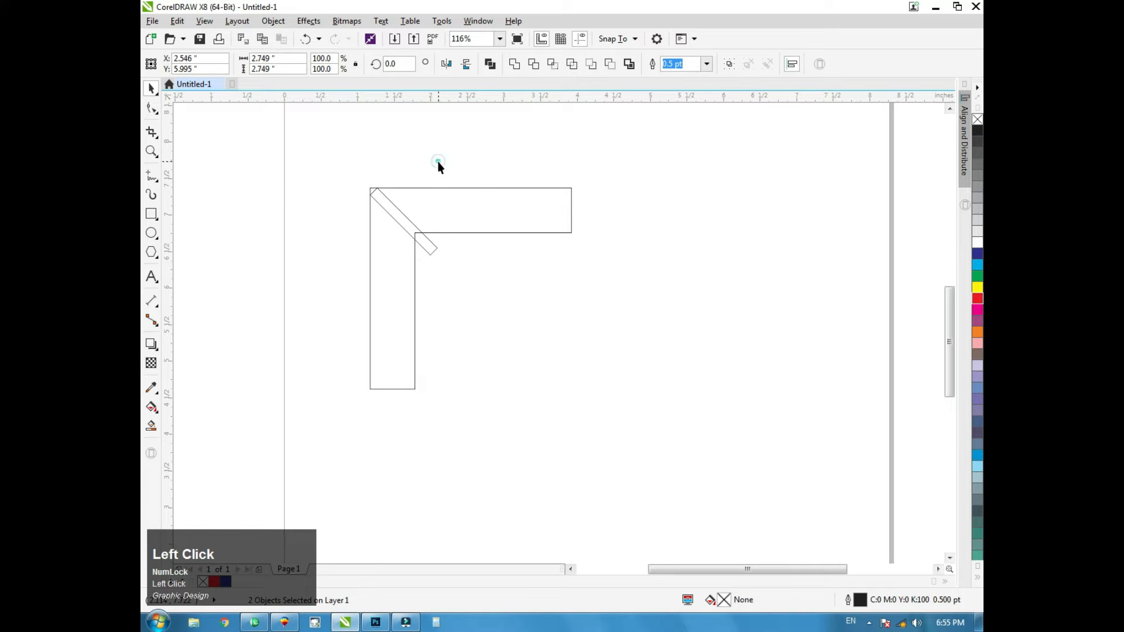
pyautogui.moveTo(371, 224); pyautogui.dragTo(414, 176)
pyautogui.moveTo(424, 273); pyautogui.dragTo(385, 236)
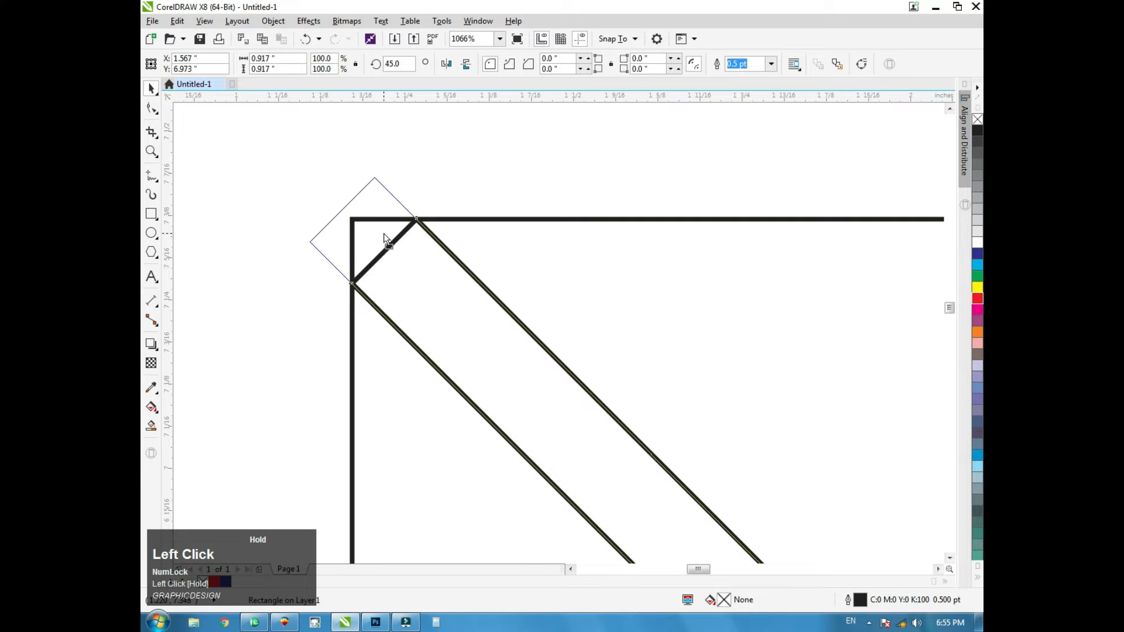
# - Cut a diagonal gap through the L shape's corner by simplifying it with the bar, then delete the bar
pyautogui.keyDown('shift'); pyautogui.click(474, 248); pyautogui.keyUp('shift')
pyautogui.click(571, 64)
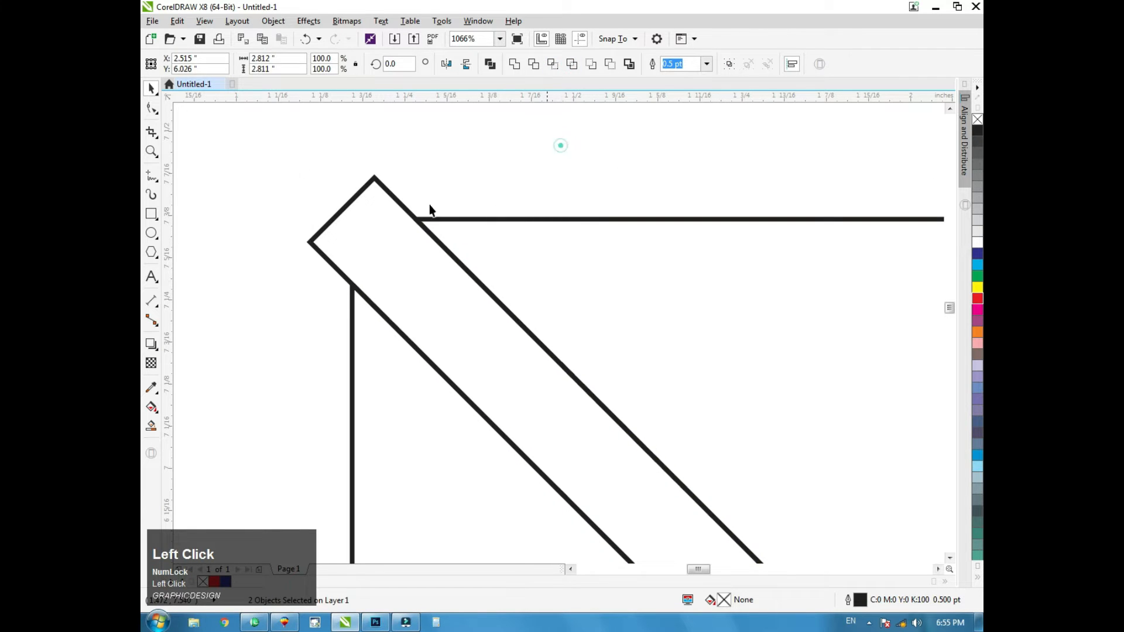
pyautogui.press('Delete')
pyautogui.scroll(-3, 459, 164)
pyautogui.press('F3')
pyautogui.click(501, 195)
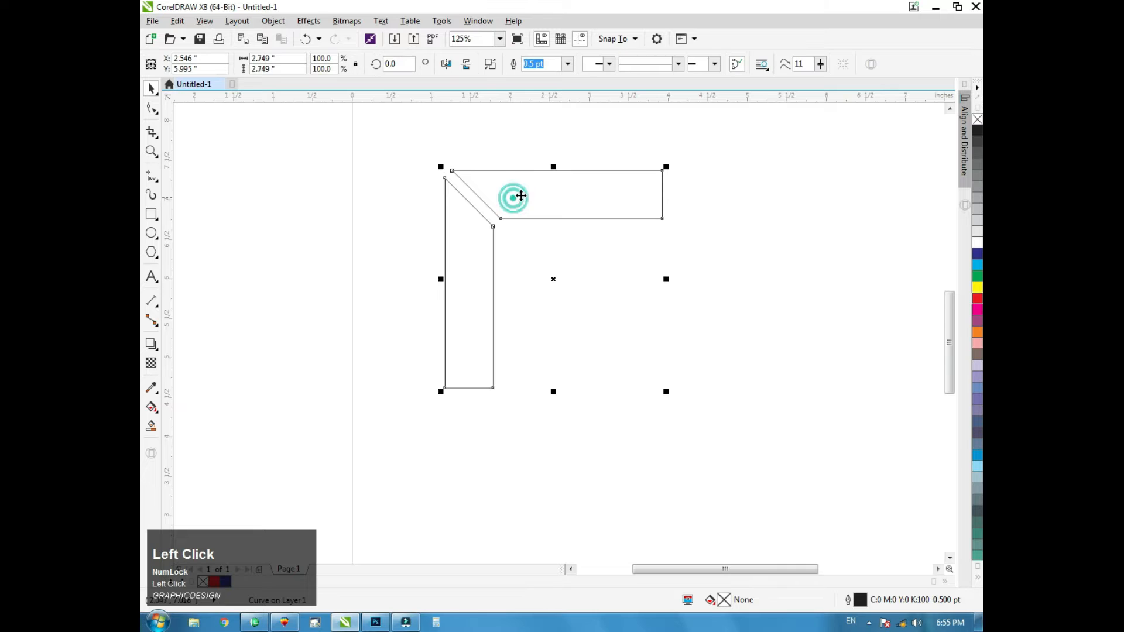
# - Mirror a copy of the split L shape horizontally to its right side and weld the two halves together
pyautogui.moveTo(438, 279); pyautogui.dragTo(884, 279)
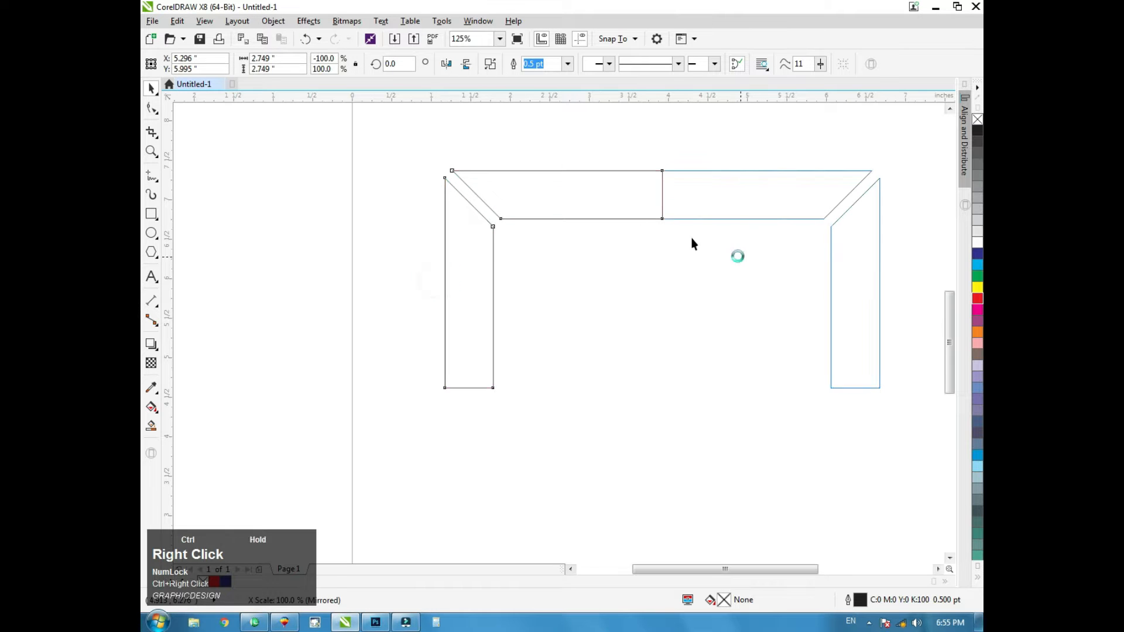
pyautogui.keyDown('shift'); pyautogui.click(615, 193); pyautogui.keyUp('shift')
pyautogui.click(516, 65)
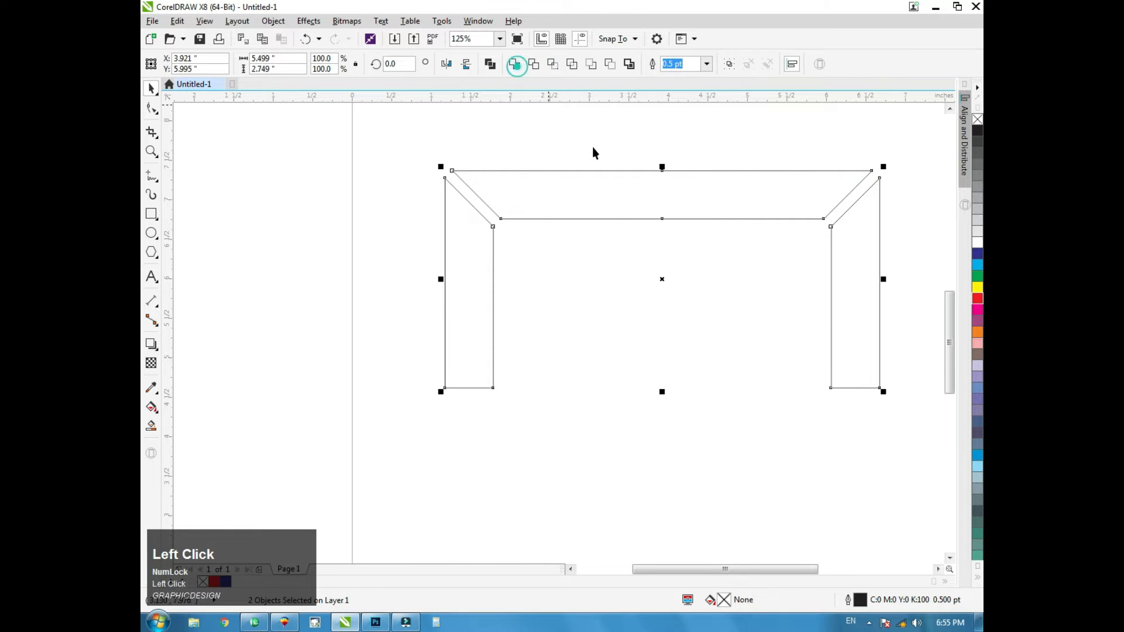
# - Mirror a copy of the upper half downward and weld both halves into a square frame
pyautogui.scroll(-1, 610, 158)
pyautogui.moveTo(635, 160); pyautogui.dragTo(638, 356)
pyautogui.keyDown('ctrl'); pyautogui.rightClick(638, 356); pyautogui.keyUp('ctrl')
pyautogui.hotkey('ctrl', 'a')
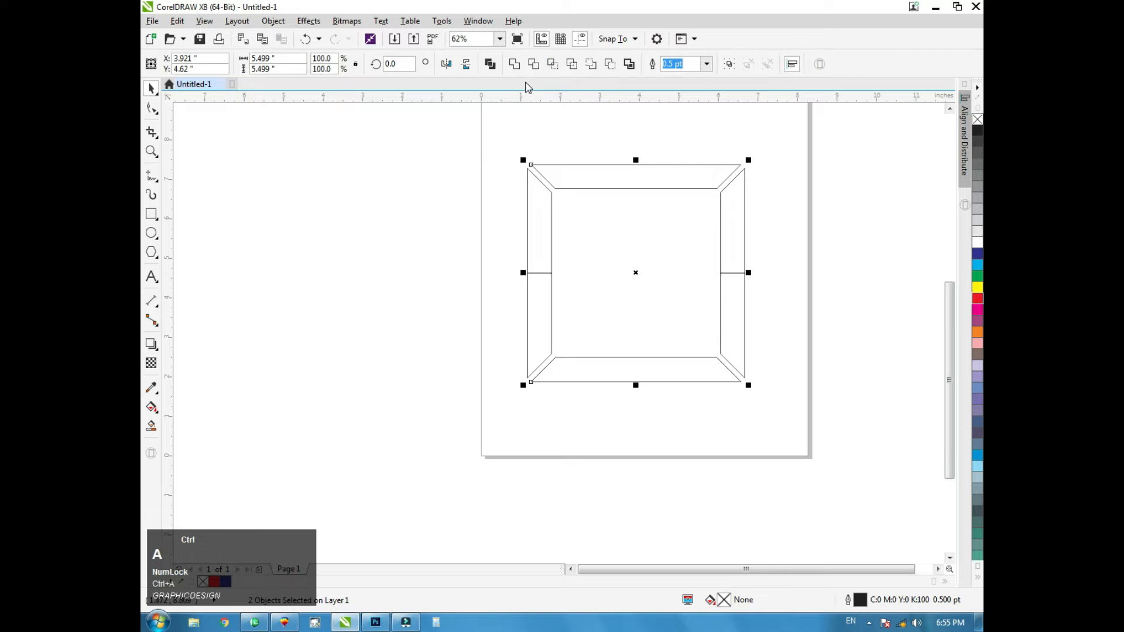
pyautogui.click(516, 65)
pyautogui.click(509, 110)
# - Draw a circle about 0.43 in across over the diagonal gap at the frame's upper-right corner
pyautogui.press('F2')
pyautogui.moveTo(796, 127); pyautogui.dragTo(522, 417)
pyautogui.press('F2')
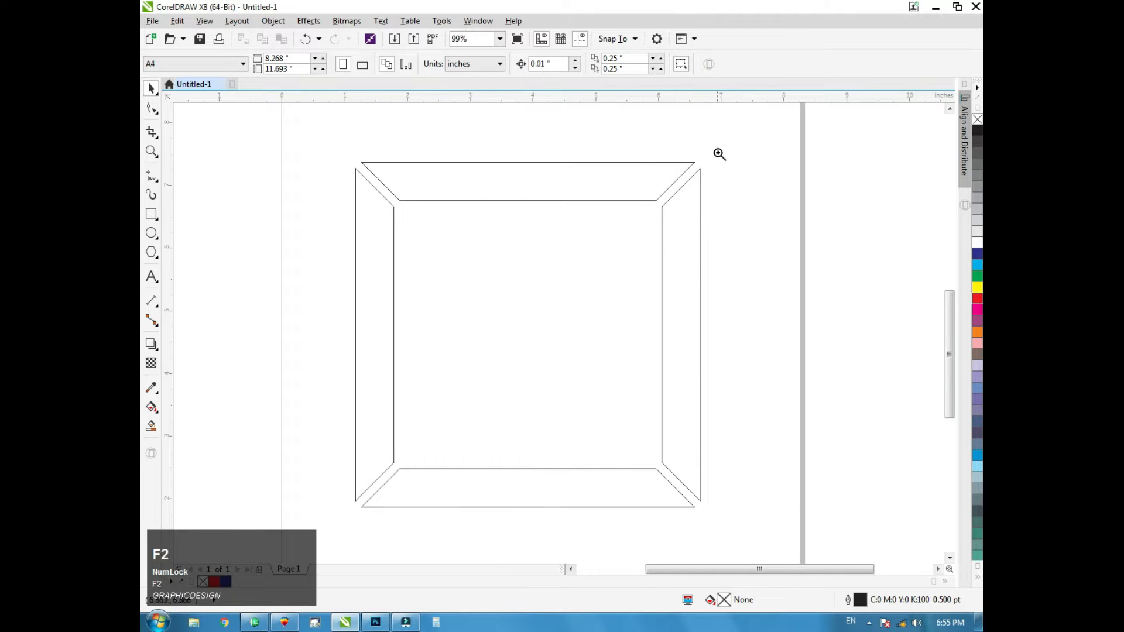
pyautogui.moveTo(719, 154); pyautogui.dragTo(628, 241)
pyautogui.click(152, 233)
pyautogui.moveTo(501, 206); pyautogui.dragTo(610, 314)
pyautogui.click(152, 88)
pyautogui.press('F4')
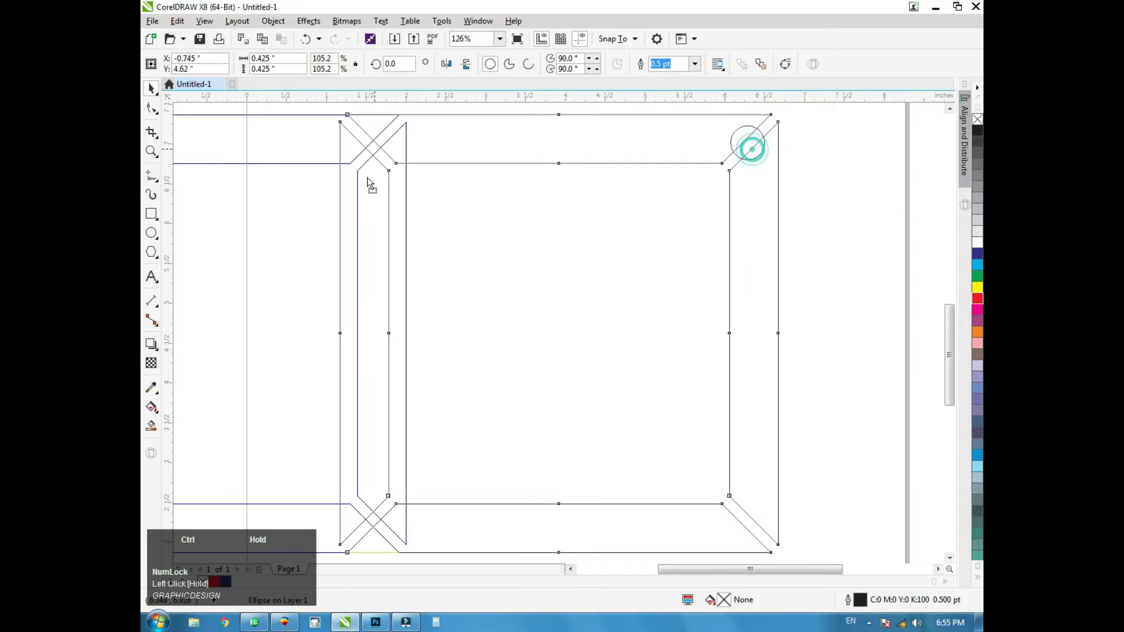
# - Undo the frame's accidental mirroring, then copy the circle to the upper-left corner and both circles to the lower corners
pyautogui.hotkey('ctrl', 'z')
pyautogui.click(736, 154)
pyautogui.moveTo(764, 139); pyautogui.dragTo(383, 183)
pyautogui.rightClick(384, 181)
pyautogui.keyDown('shift'); pyautogui.click(749, 139); pyautogui.keyUp('shift')
pyautogui.moveTo(749, 140); pyautogui.dragTo(741, 523)
pyautogui.rightClick(741, 523)
pyautogui.keyDown('shift'); pyautogui.click(746, 147); pyautogui.keyUp('shift')
pyautogui.moveTo(366, 153); pyautogui.dragTo(451, 221)
pyautogui.hotkey('ctrl', 'z')
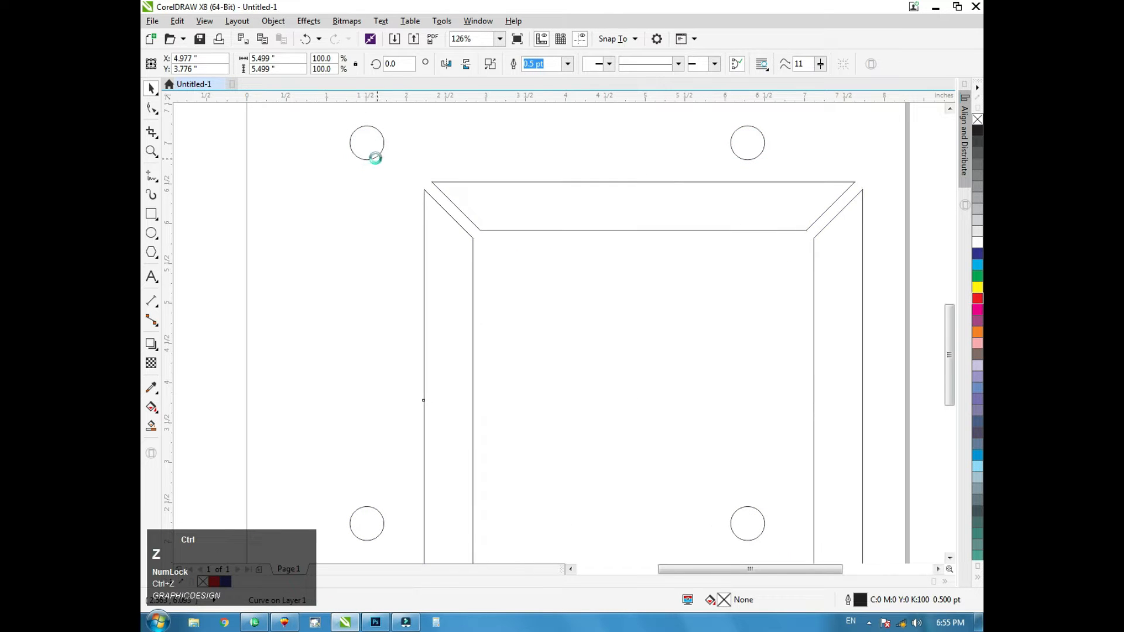
# - Group the corner circles and align the group to the frame's horizontal and vertical center
pyautogui.click(372, 154)
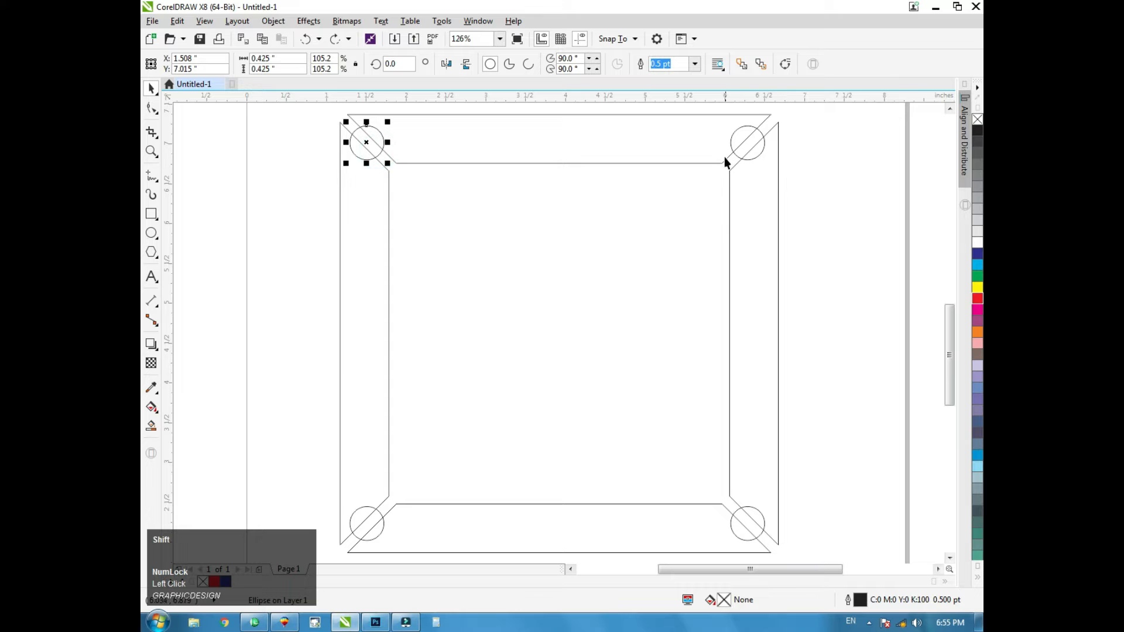
pyautogui.keyDown('shift'); pyautogui.click(740, 157); pyautogui.keyUp('shift')
pyautogui.hotkey('ctrl', 'g')
pyautogui.moveTo(736, 154); pyautogui.dragTo(535, 295)
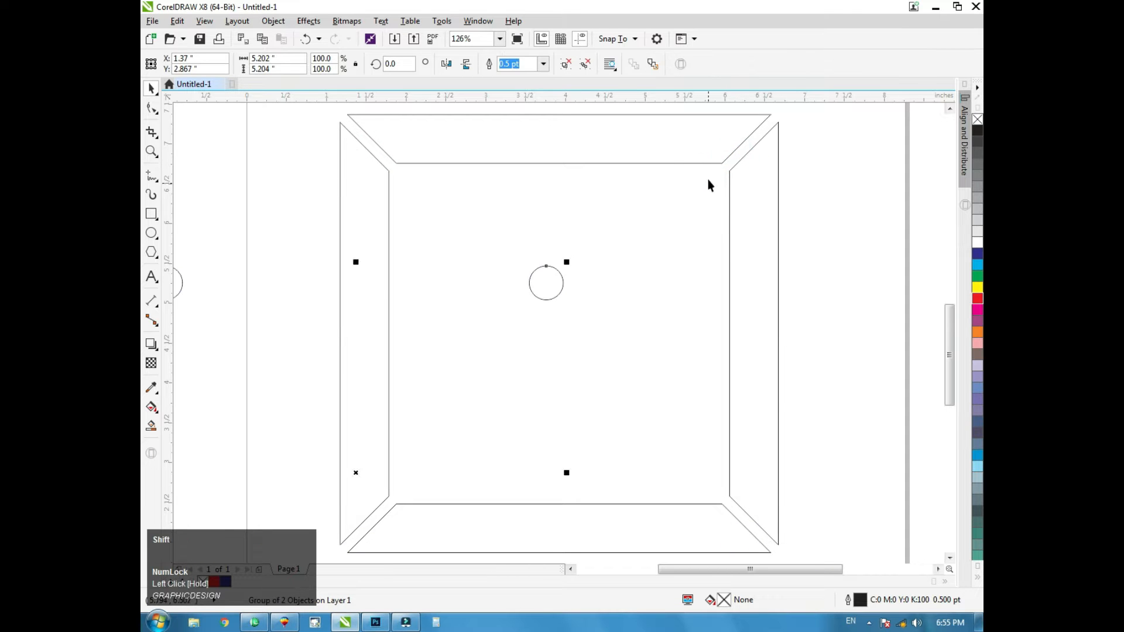
pyautogui.keyDown('shift'); pyautogui.click(686, 138); pyautogui.keyUp('shift')
pyautogui.press('c')
pyautogui.press('e')
# - Simplify the frame with the grouped circles to cut a round notch at each of the four corners
pyautogui.click(572, 64)
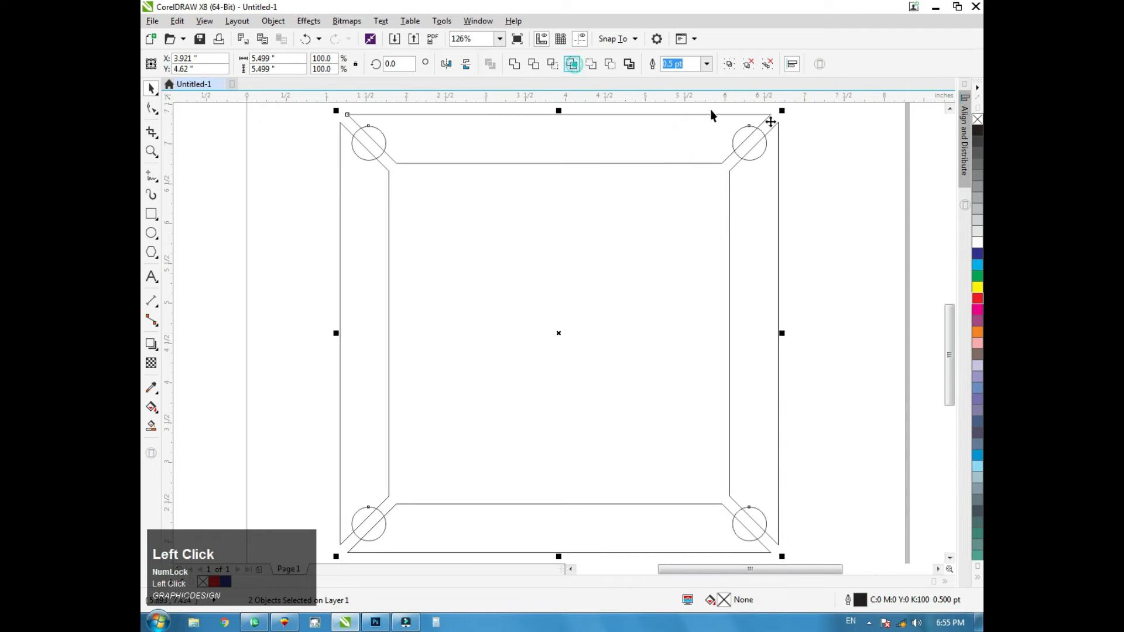
pyautogui.click(804, 127)
pyautogui.click(750, 137)
pyautogui.click(818, 168)
pyautogui.click(817, 163)
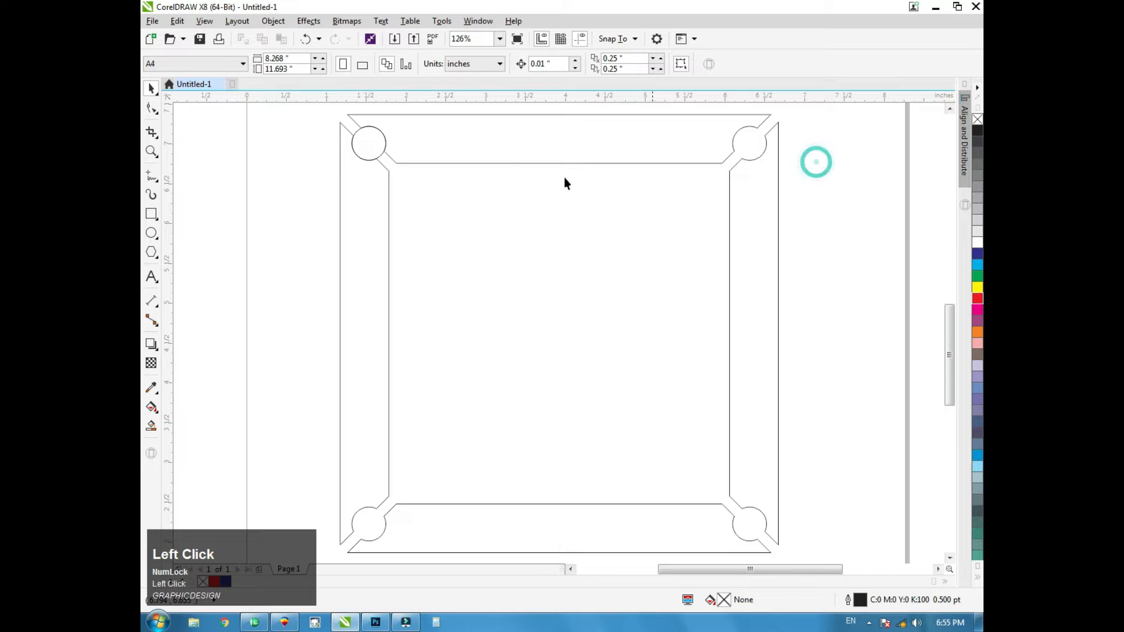
pyautogui.moveTo(447, 154); pyautogui.dragTo(684, 209)
pyautogui.hotkey('ctrl', 'z')
pyautogui.click(866, 188)
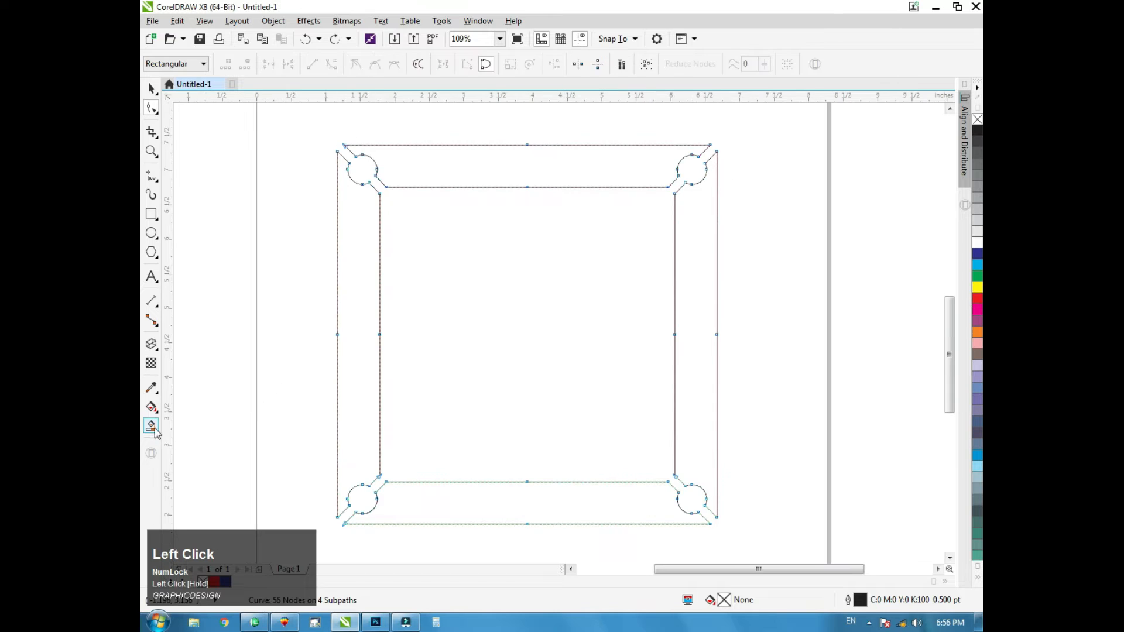
# - Fill the frame using Smart Fill with blue-gray (C:40 M:20 Y:0 K:40) and remove its outline
pyautogui.click(154, 429)
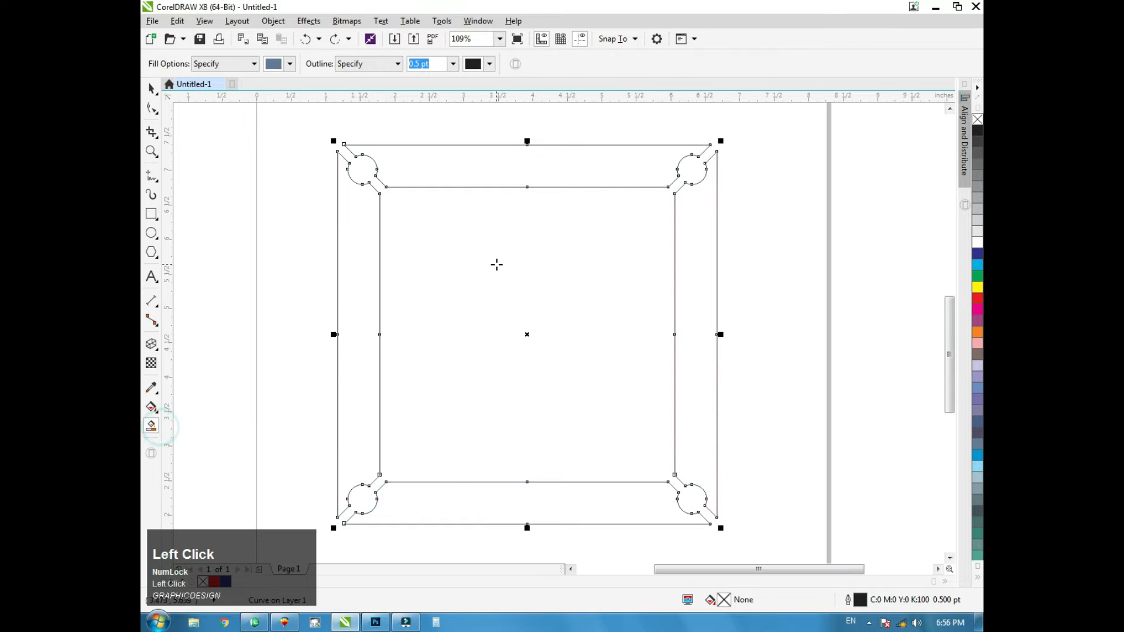
pyautogui.click(458, 161)
pyautogui.click(718, 220)
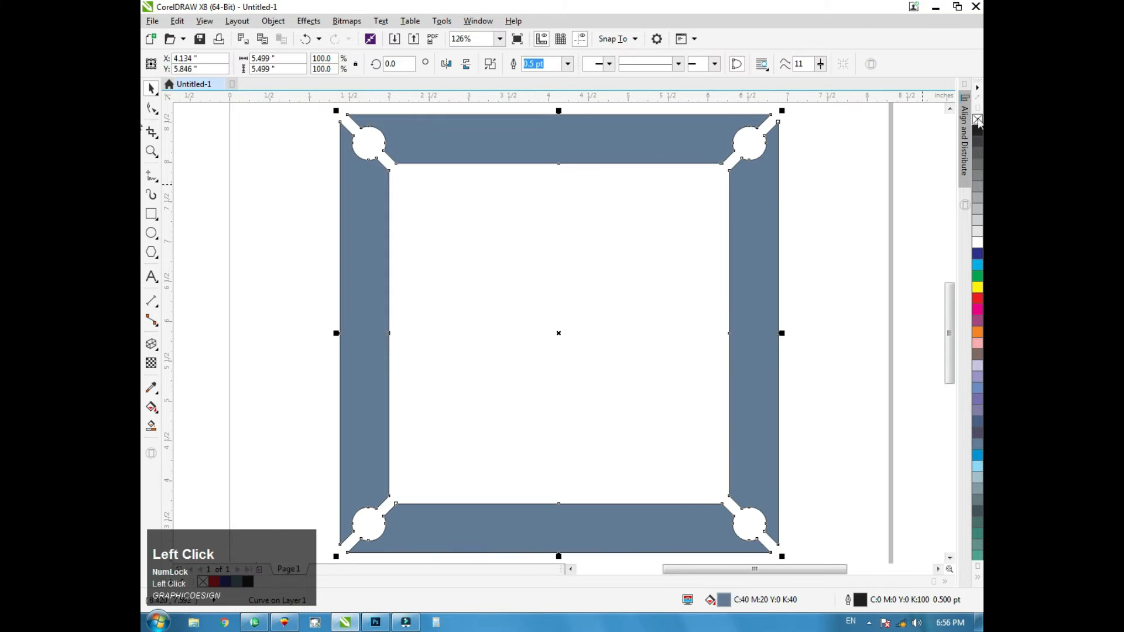
pyautogui.rightClick(977, 119)
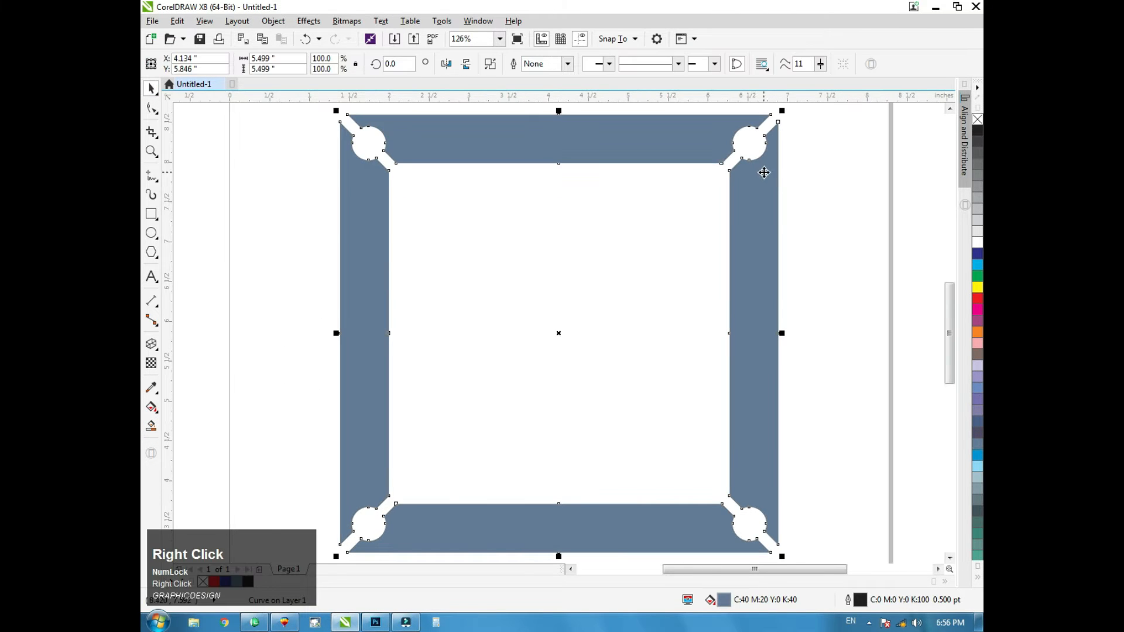
# - Break the filled frame apart into four separate side pieces
pyautogui.hotkey('ctrl', 'k')
pyautogui.click(823, 175)
pyautogui.hotkey('ctrl', 'z')
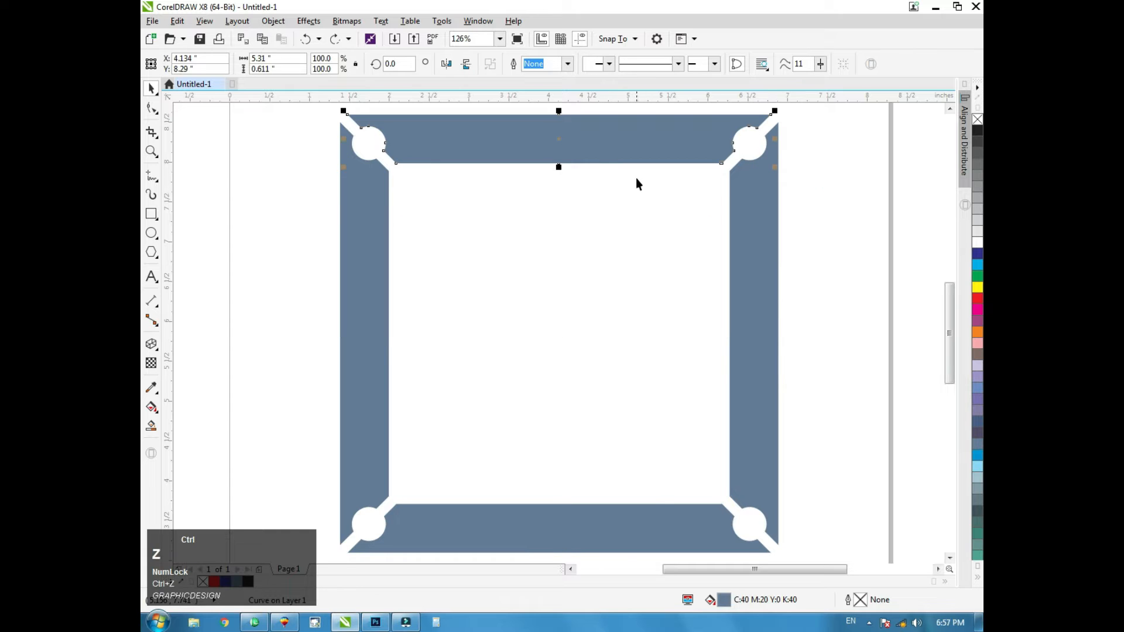
# - Try to apply one interactive fountain fill across all four frame pieces
pyautogui.hotkey('ctrl', 'a')
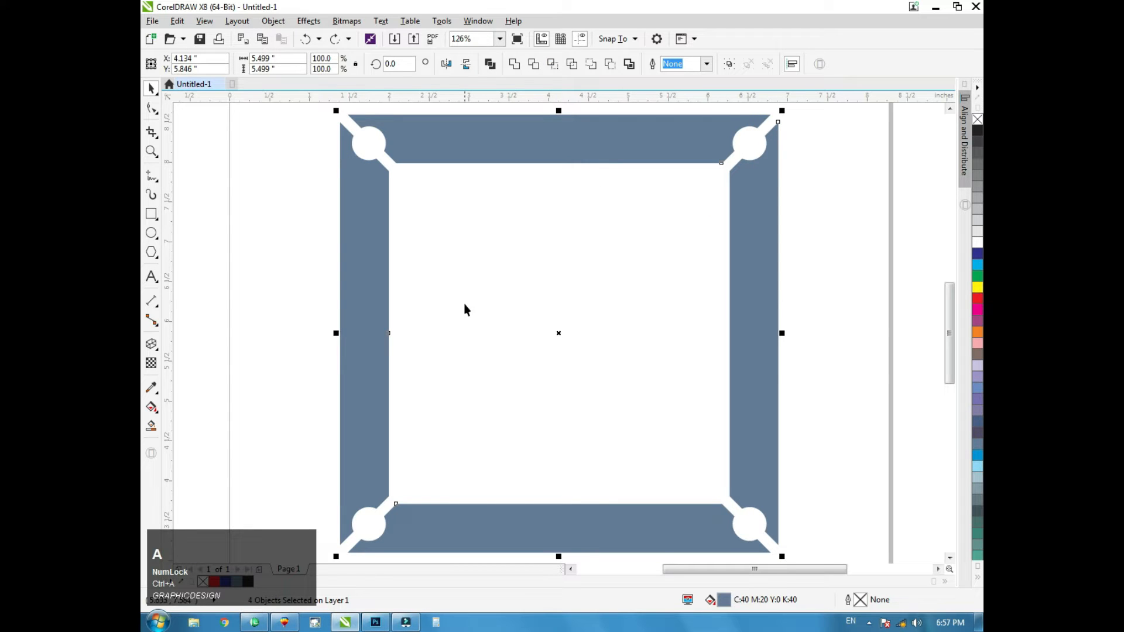
pyautogui.click(151, 407)
pyautogui.moveTo(411, 331); pyautogui.dragTo(670, 345)
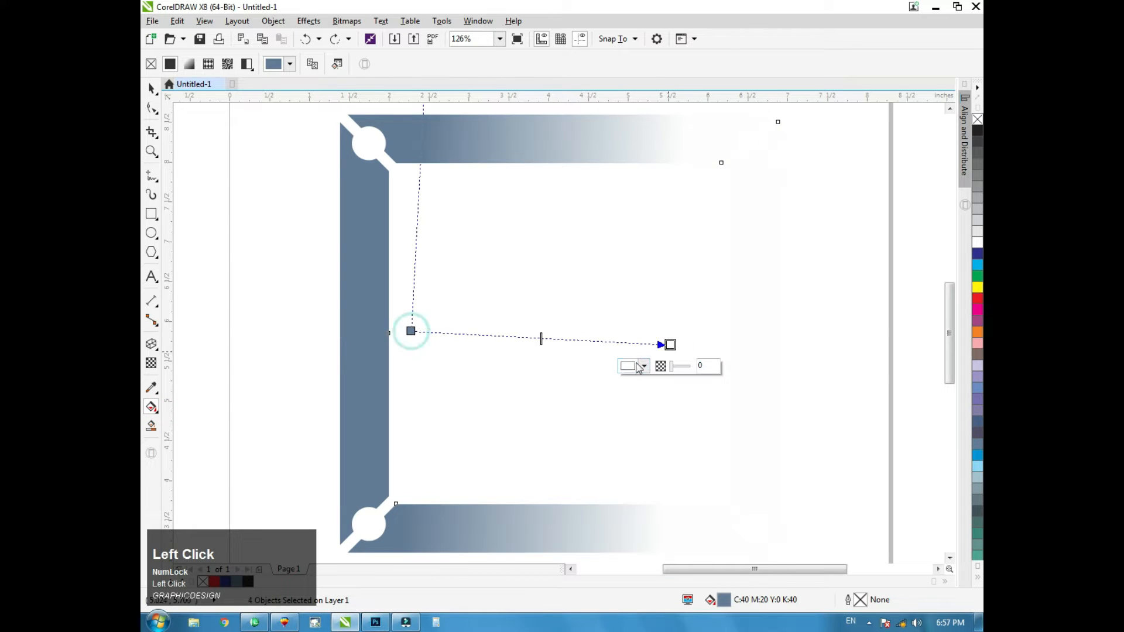
pyautogui.click(150, 89)
pyautogui.hotkey('ctrl', 'z')
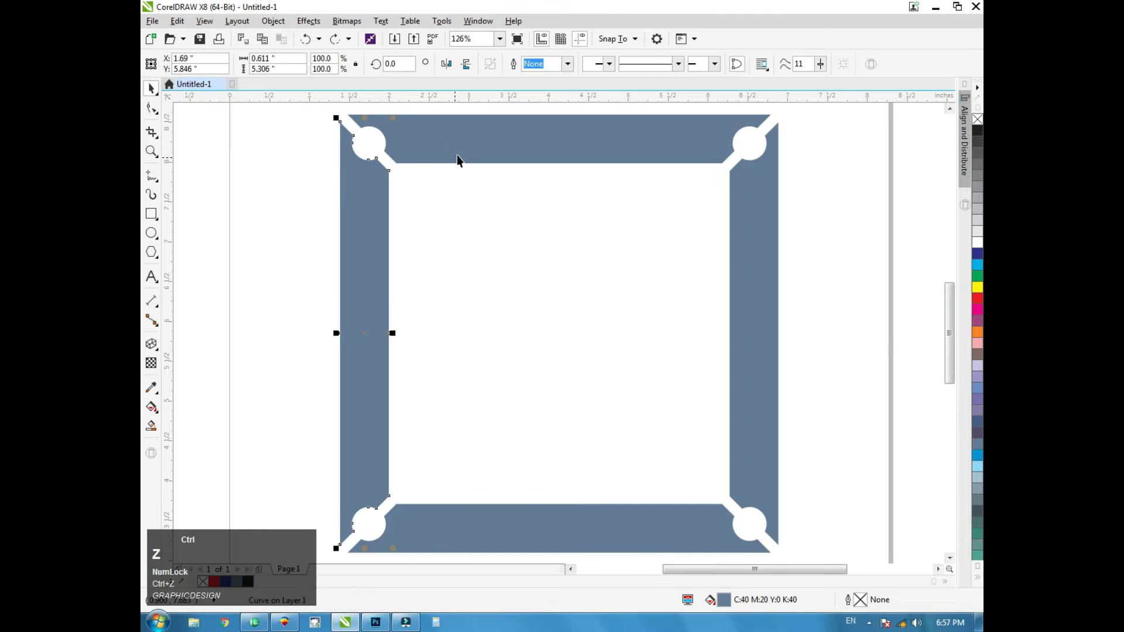
# - Weld the four frame pieces back into a single curve
pyautogui.hotkey('ctrl', 'a')
pyautogui.click(514, 63)
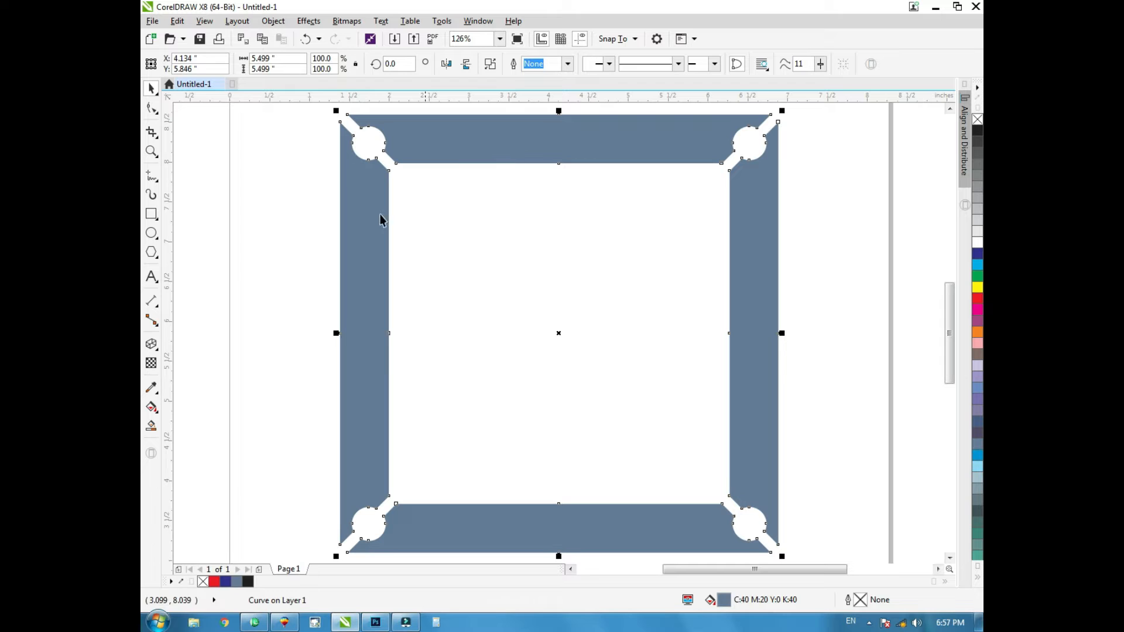
# - Apply a horizontal linear fountain fill from blue-gray to white, spanning the frame from its left edge to its right edge
pyautogui.click(152, 408)
pyautogui.moveTo(540, 336); pyautogui.dragTo(793, 331)
pyautogui.moveTo(417, 351); pyautogui.dragTo(340, 336)
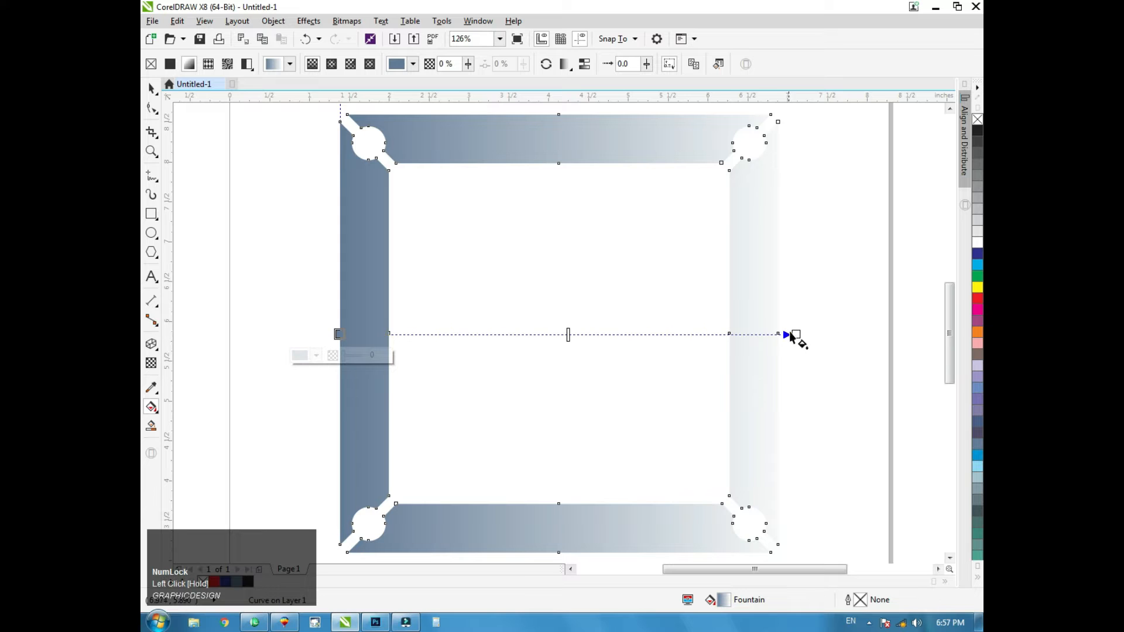
pyautogui.moveTo(796, 334)
pyautogui.mouseDown()
pyautogui.moveTo(754, 332)
pyautogui.moveTo(804, 329)
pyautogui.mouseUp()
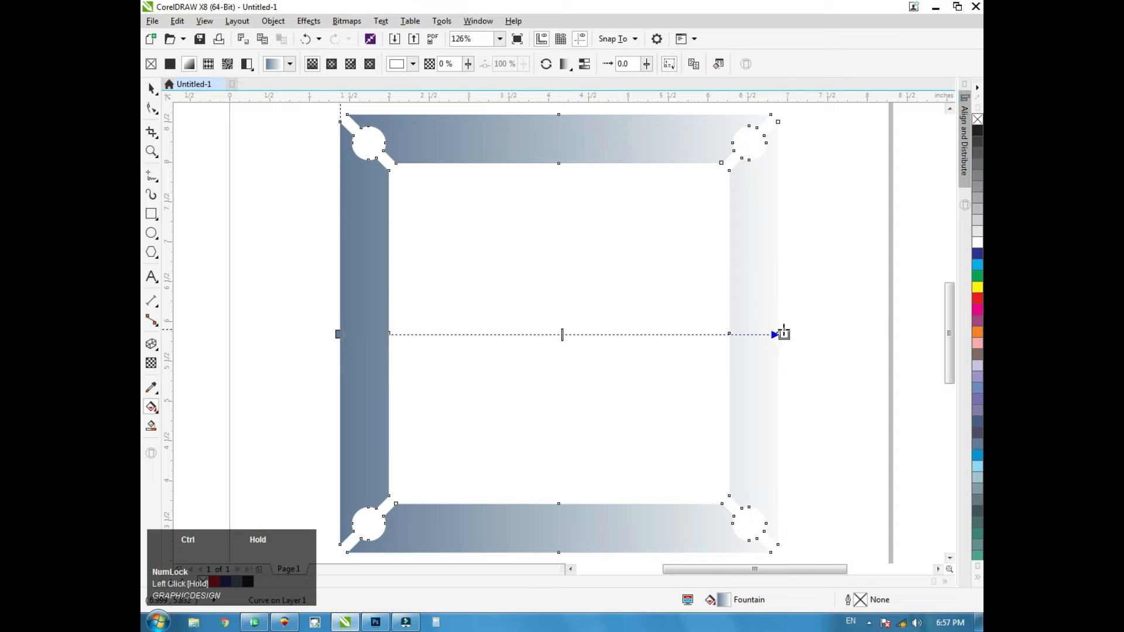
# - Add twelve intermediate color nodes spread along the frame's fountain fill line between its start and end nodes
pyautogui.click(362, 336)
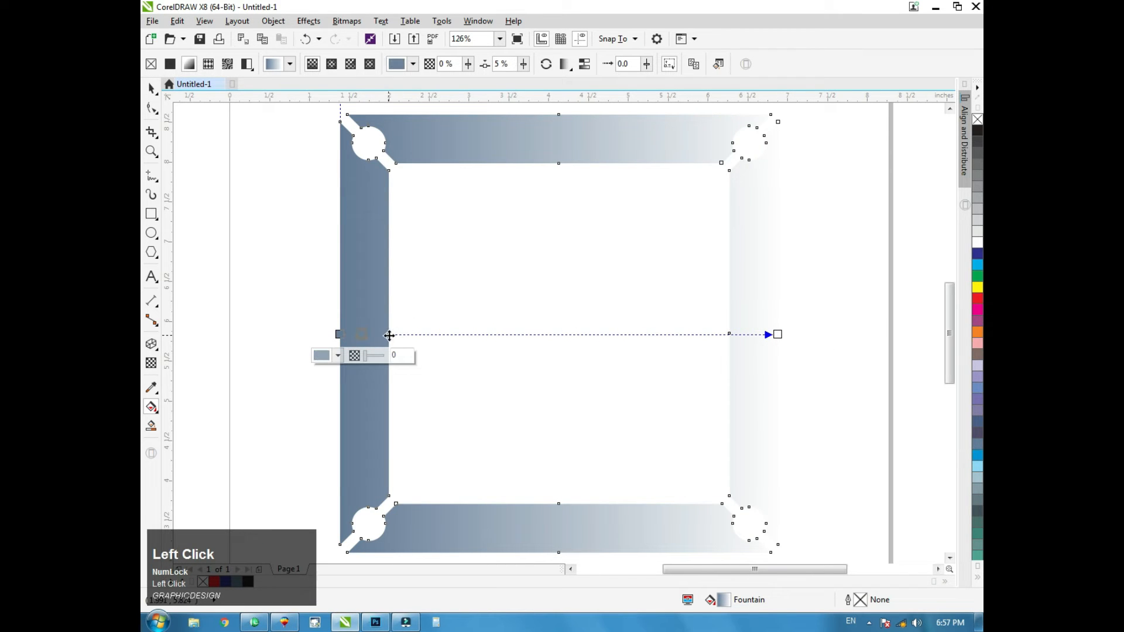
pyautogui.moveTo(390, 336); pyautogui.dragTo(388, 335)
pyautogui.doubleClick(419, 335)
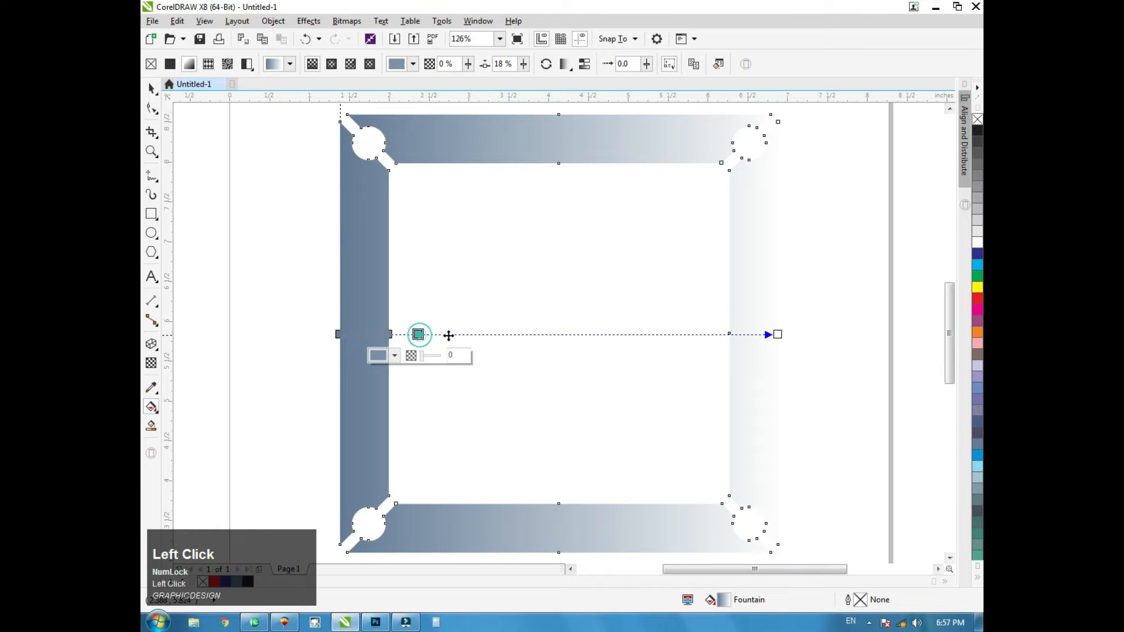
pyautogui.doubleClick(454, 335)
pyautogui.doubleClick(498, 335)
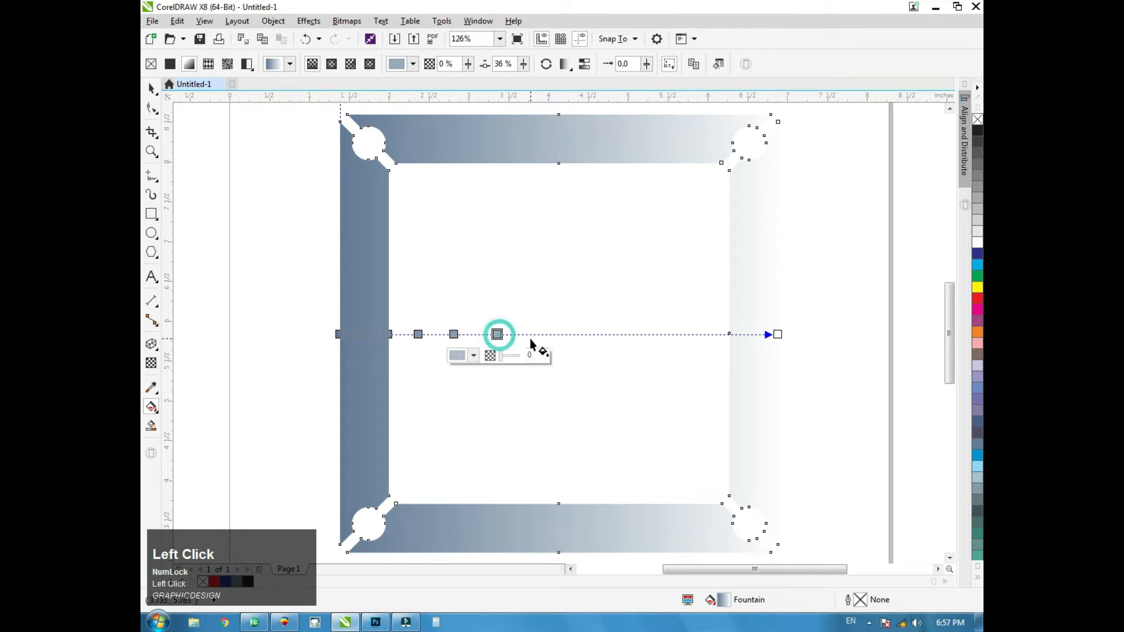
pyautogui.doubleClick(533, 335)
pyautogui.doubleClick(564, 335)
pyautogui.doubleClick(598, 335)
pyautogui.doubleClick(629, 335)
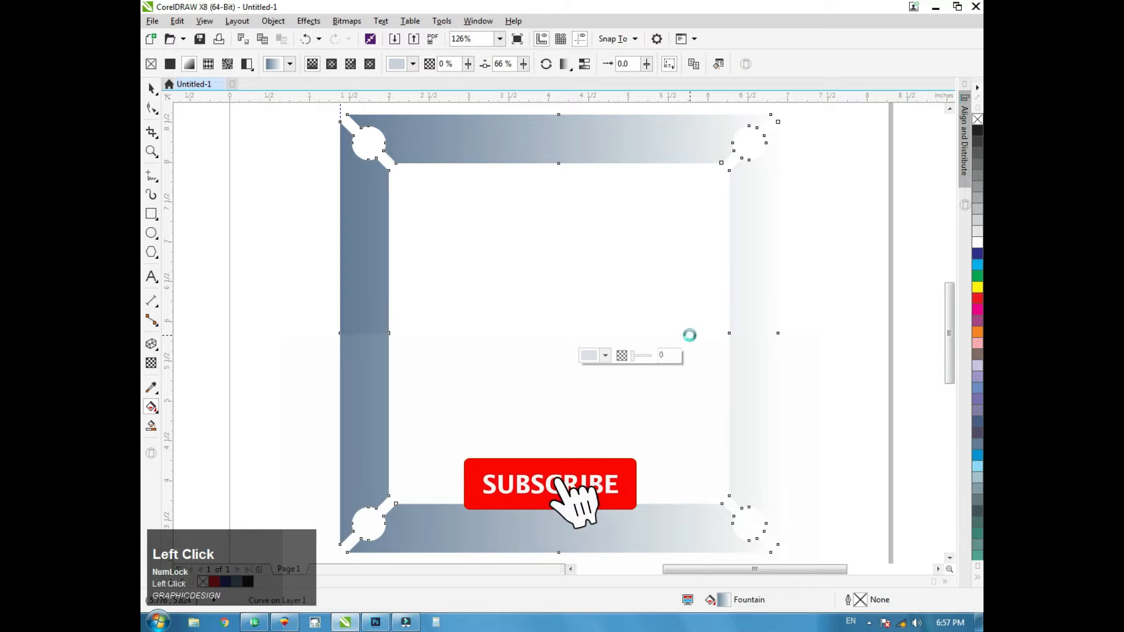
pyautogui.doubleClick(689, 335)
pyautogui.doubleClick(659, 334)
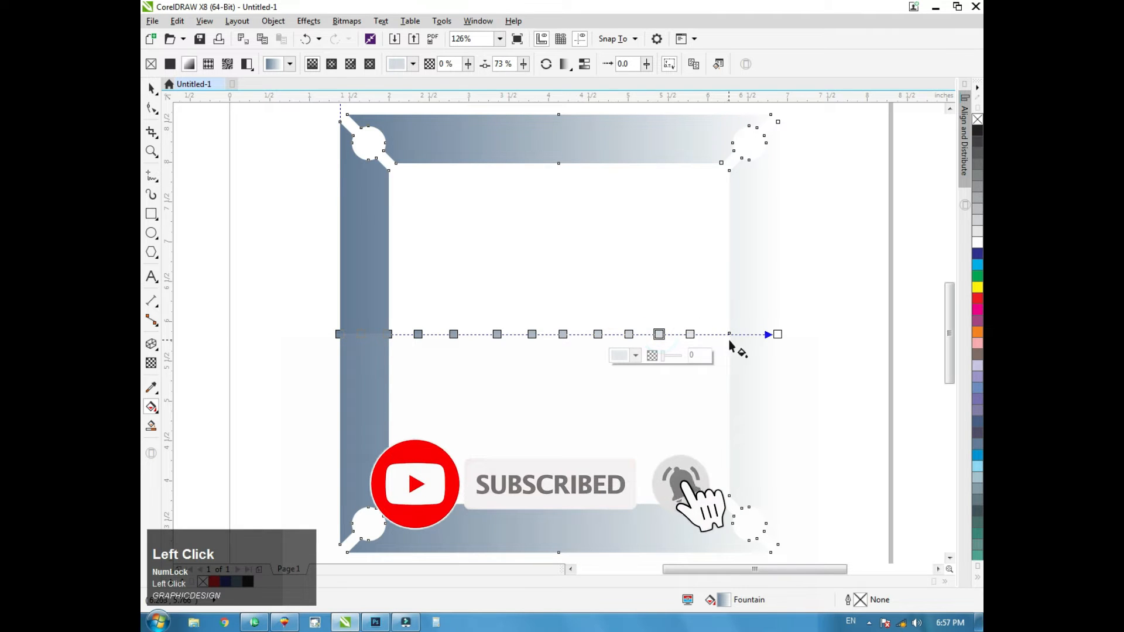
pyautogui.click(732, 334)
pyautogui.doubleClick(717, 334)
pyautogui.doubleClick(743, 335)
# - Color the fountain fill's start node orange and add a reddish-brown node at about 5% along the fill line
pyautogui.click(338, 334)
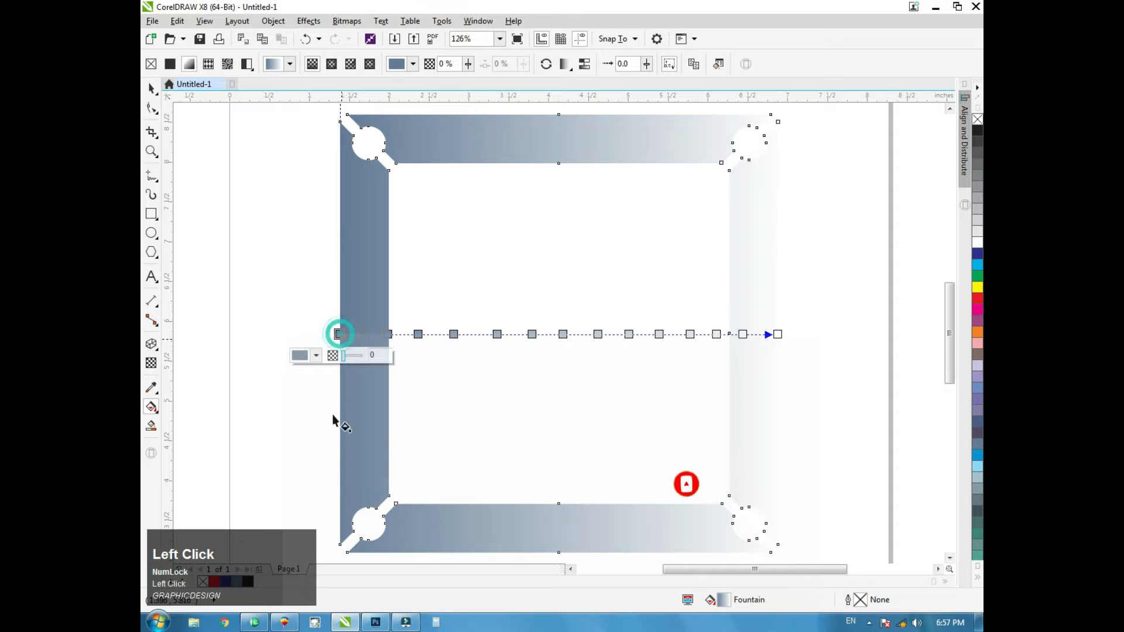
pyautogui.click(978, 578)
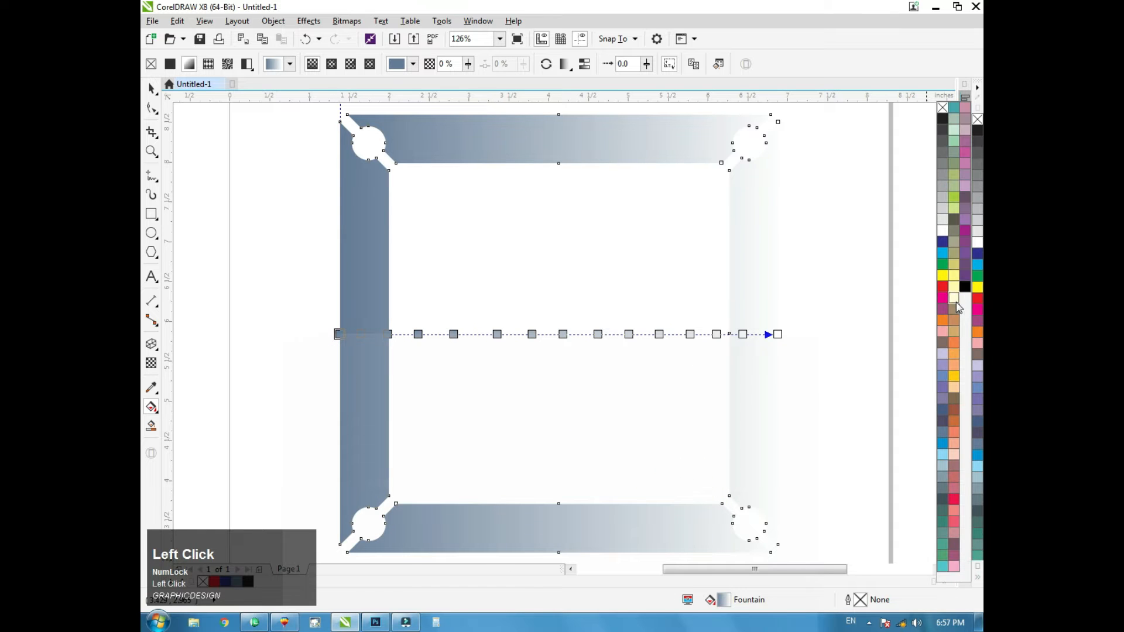
pyautogui.click(954, 346)
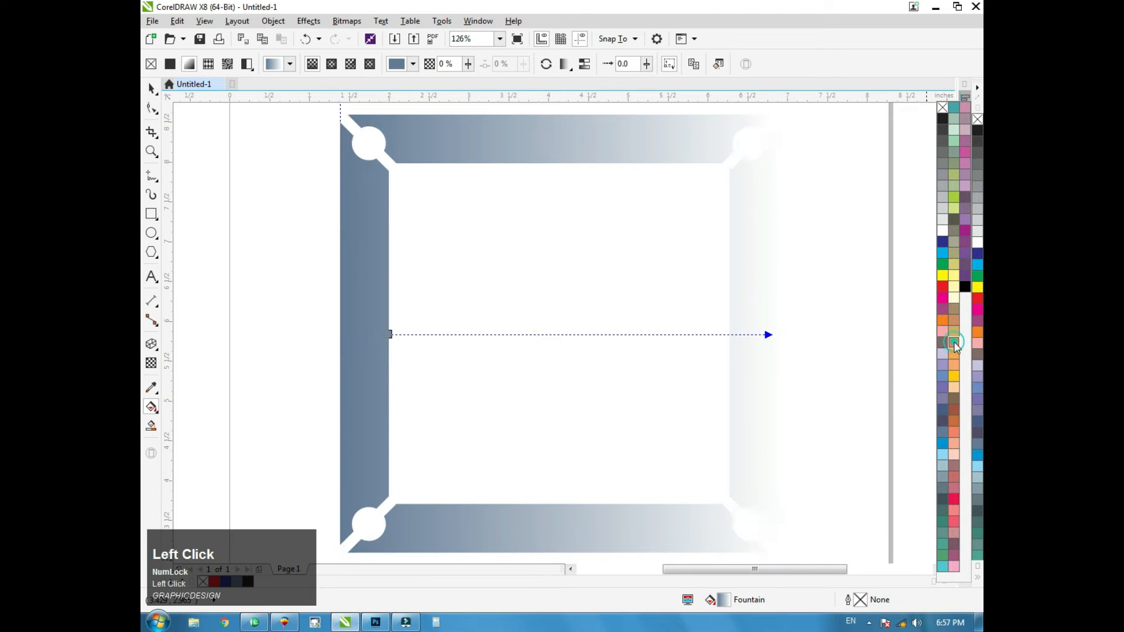
pyautogui.click(366, 334)
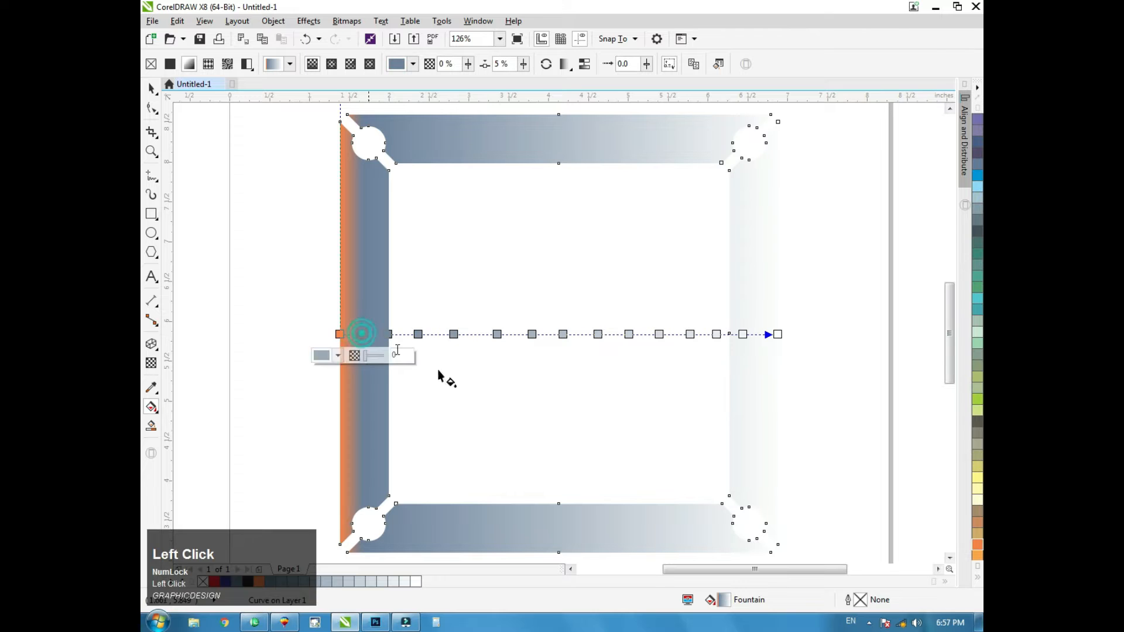
pyautogui.click(973, 578)
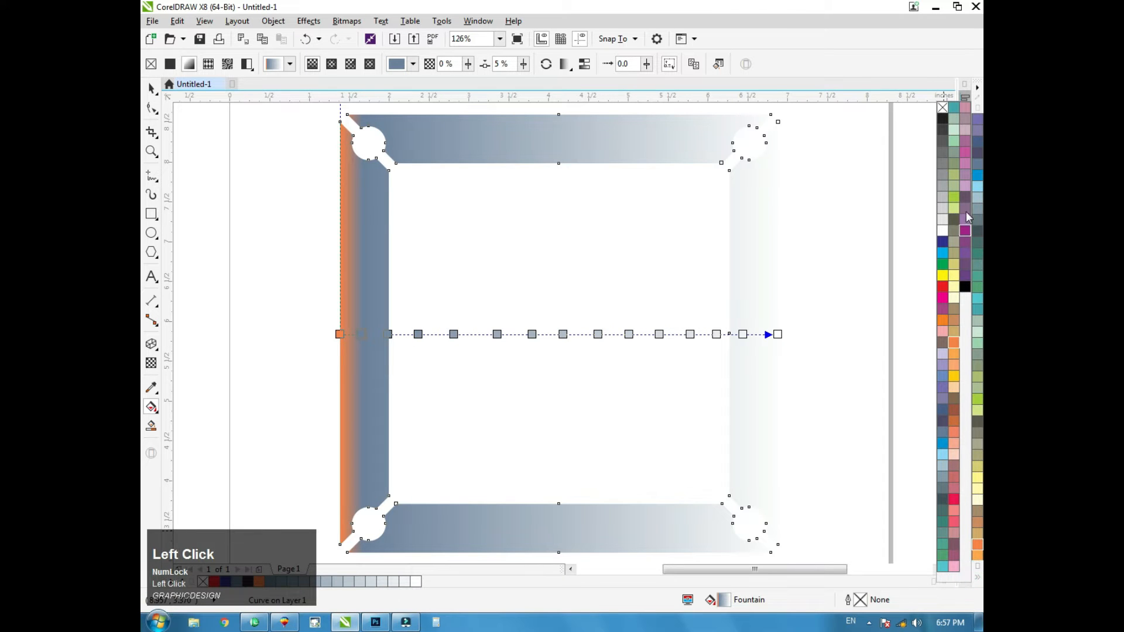
pyautogui.click(950, 408)
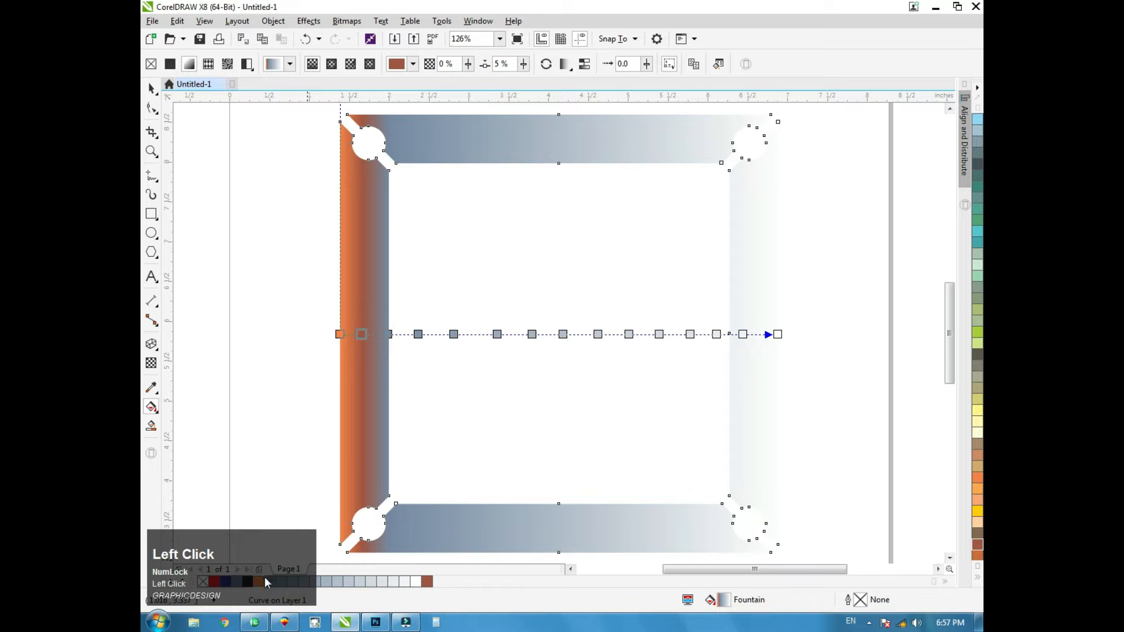
# - Color the third node of the frame's fountain fill orange and the fourth node reddish brown
pyautogui.click(389, 334)
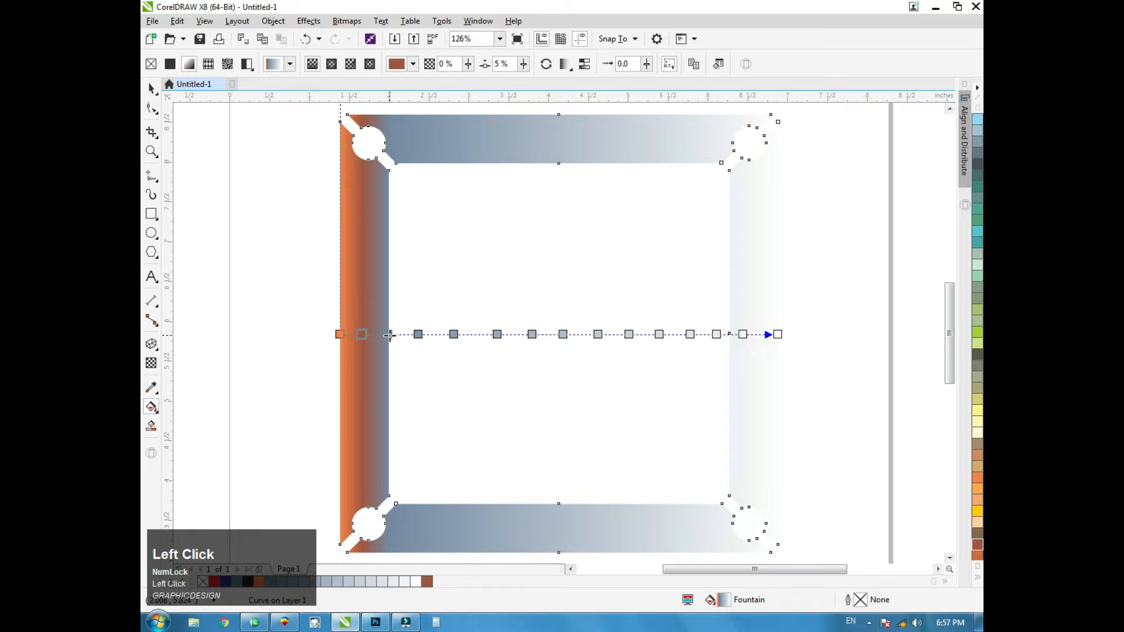
pyautogui.click(259, 583)
pyautogui.doubleClick(416, 335)
pyautogui.click(427, 582)
# - Color the sixth, eighth, tenth, twelfth and fourteenth nodes of the frame's fountain fill the same reddish brown
pyautogui.click(498, 335)
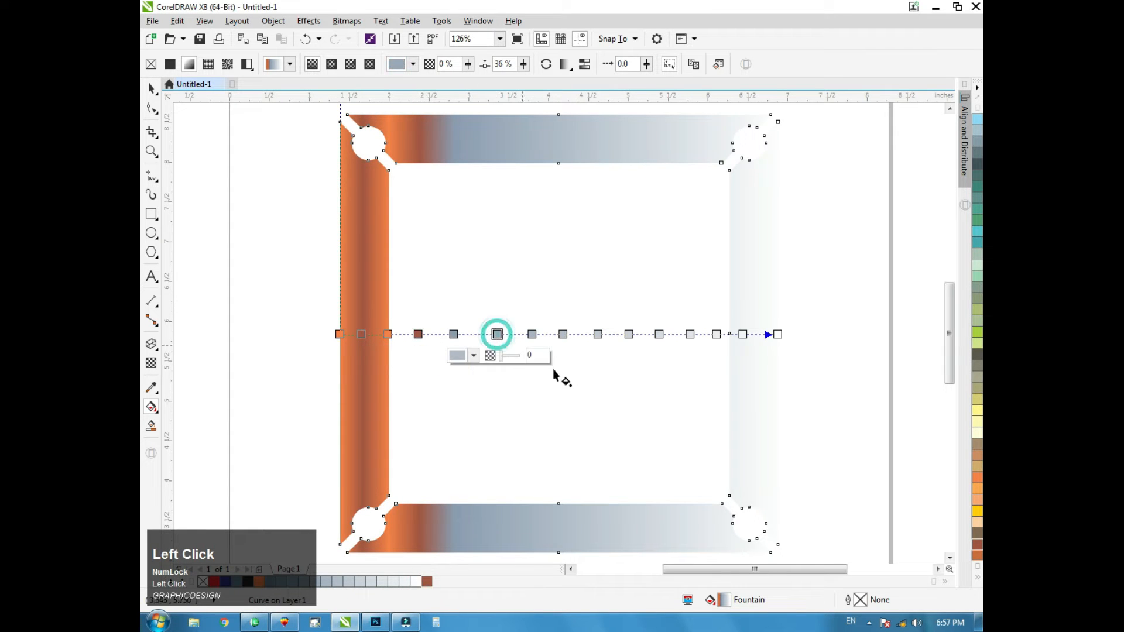
pyautogui.hotkey('ctrl', 'r')
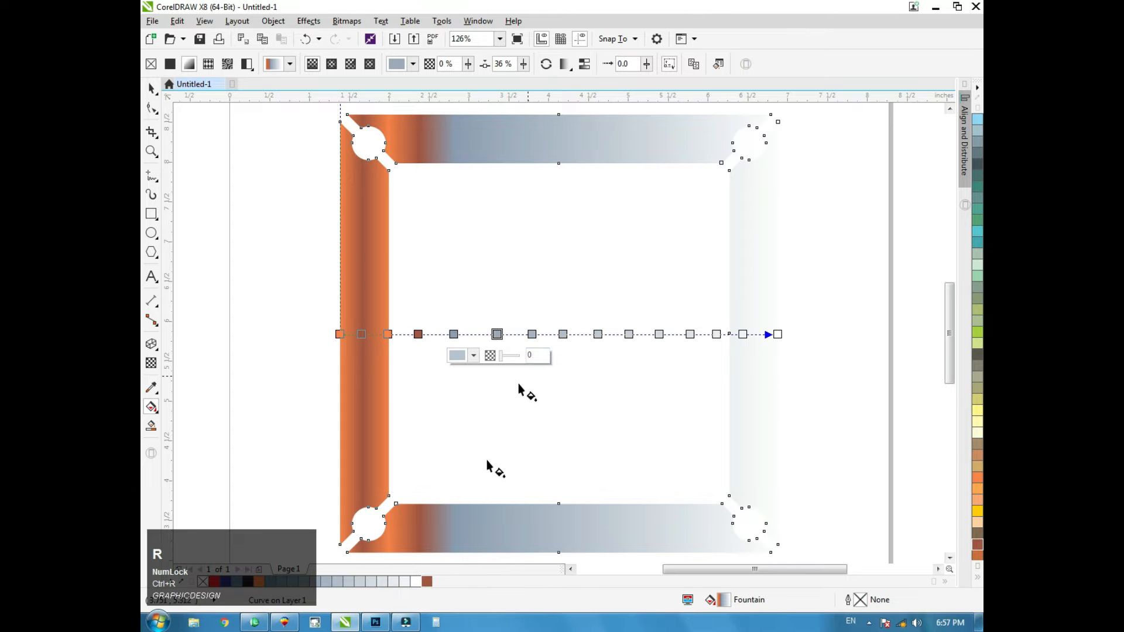
pyautogui.click(427, 581)
pyautogui.click(498, 335)
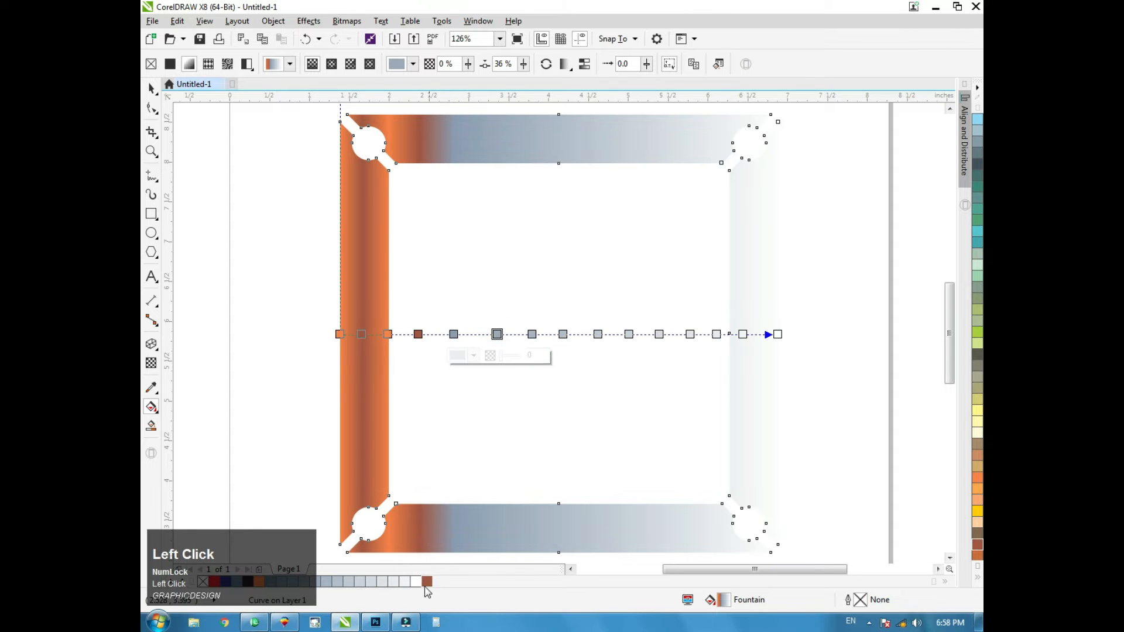
pyautogui.click(426, 582)
pyautogui.click(563, 335)
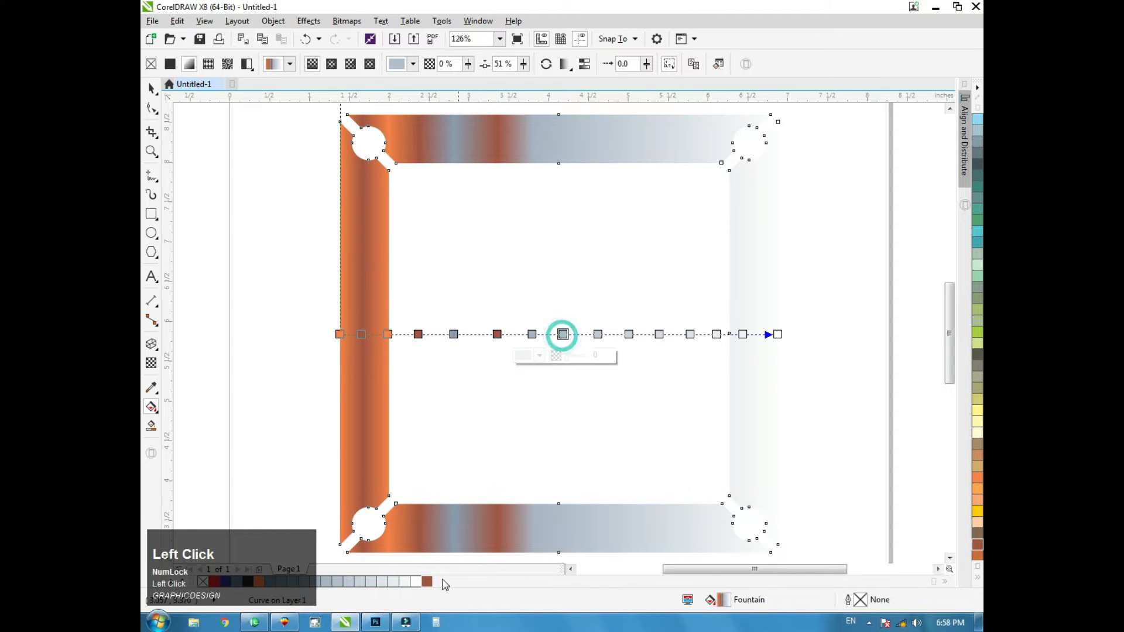
pyautogui.click(427, 582)
pyautogui.click(629, 334)
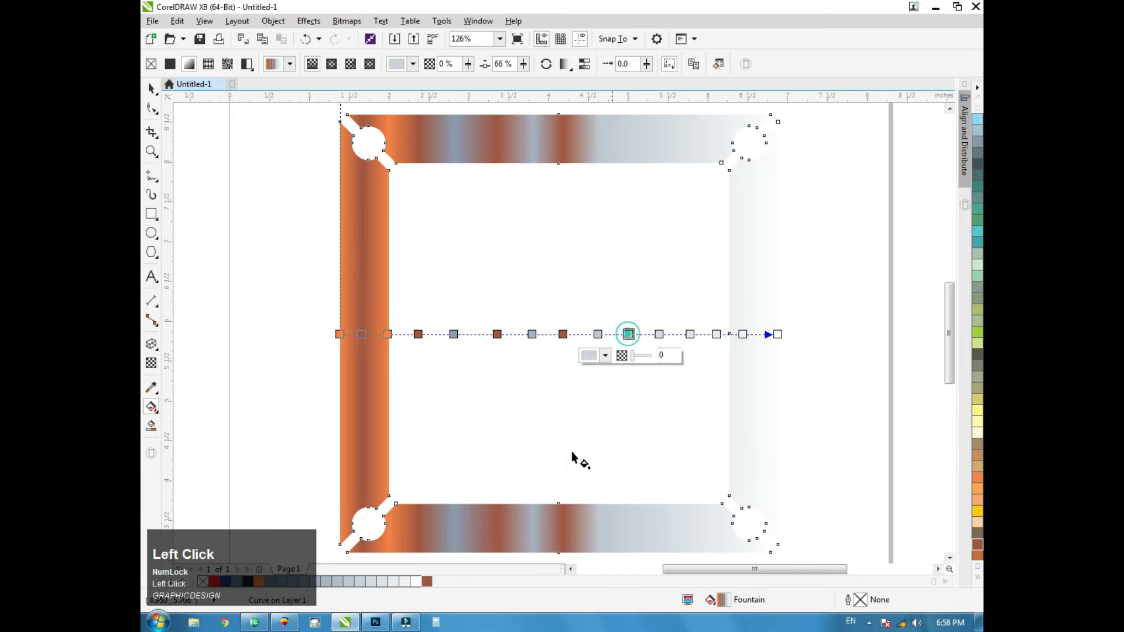
pyautogui.click(433, 583)
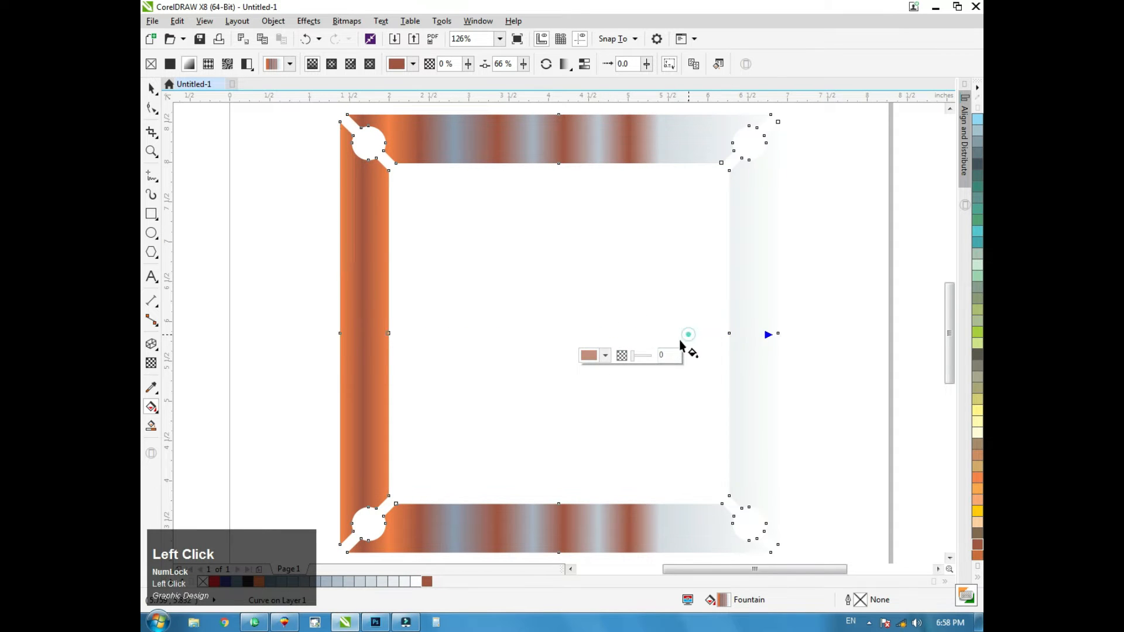
pyautogui.click(689, 334)
pyautogui.click(427, 582)
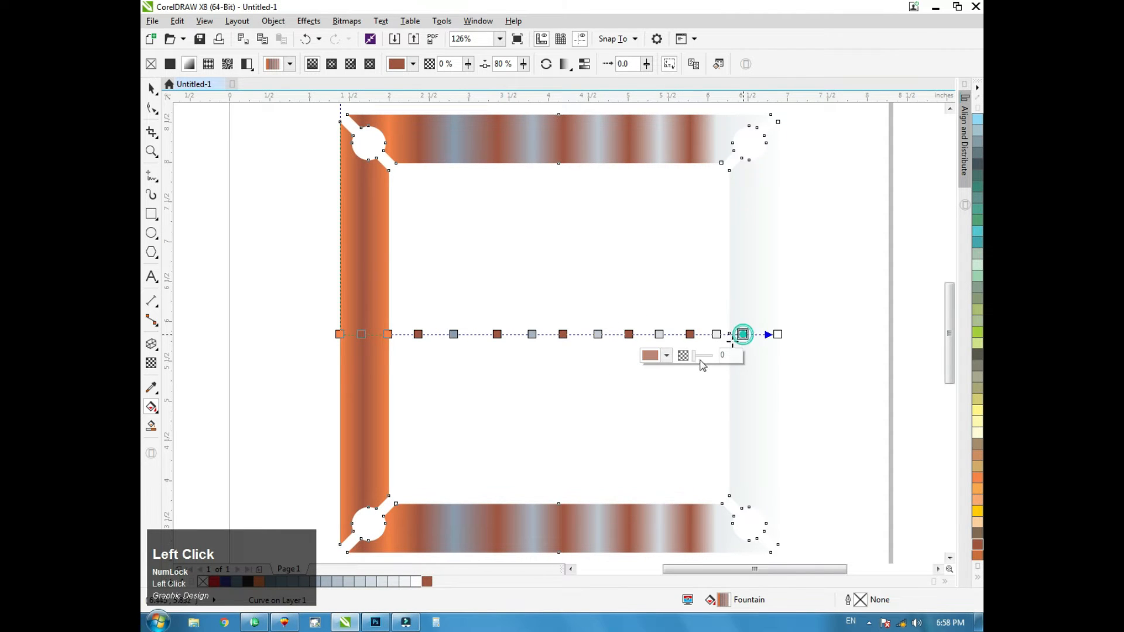
pyautogui.click(742, 335)
pyautogui.click(427, 581)
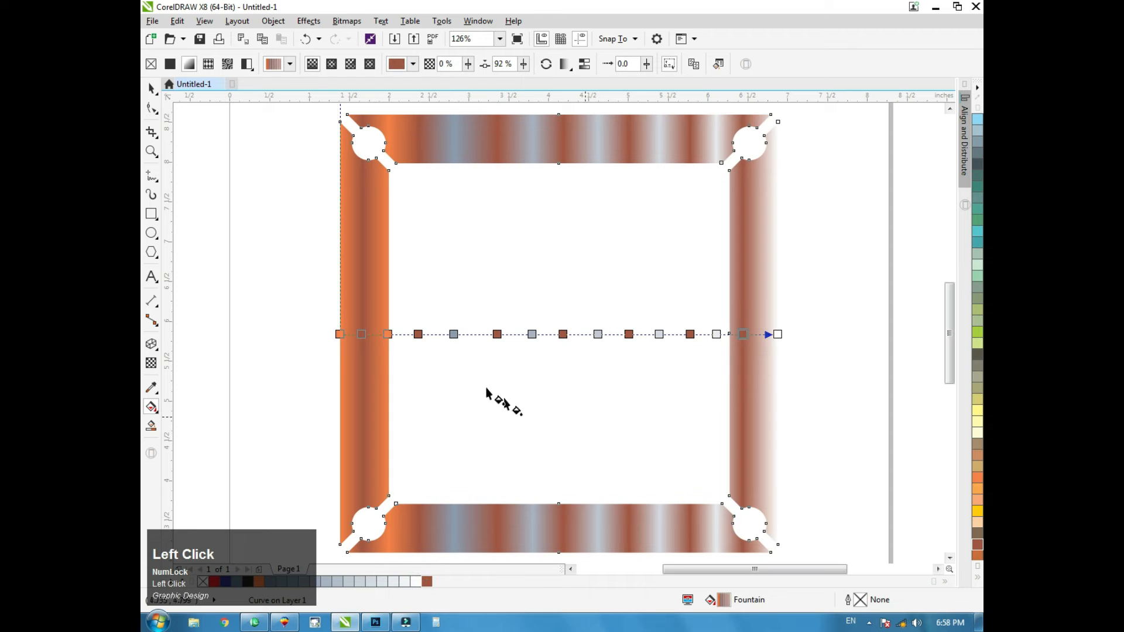
# - Color the fifth, seventh, ninth, eleventh, thirteenth and end nodes of the frame's fountain fill orange
pyautogui.click(452, 334)
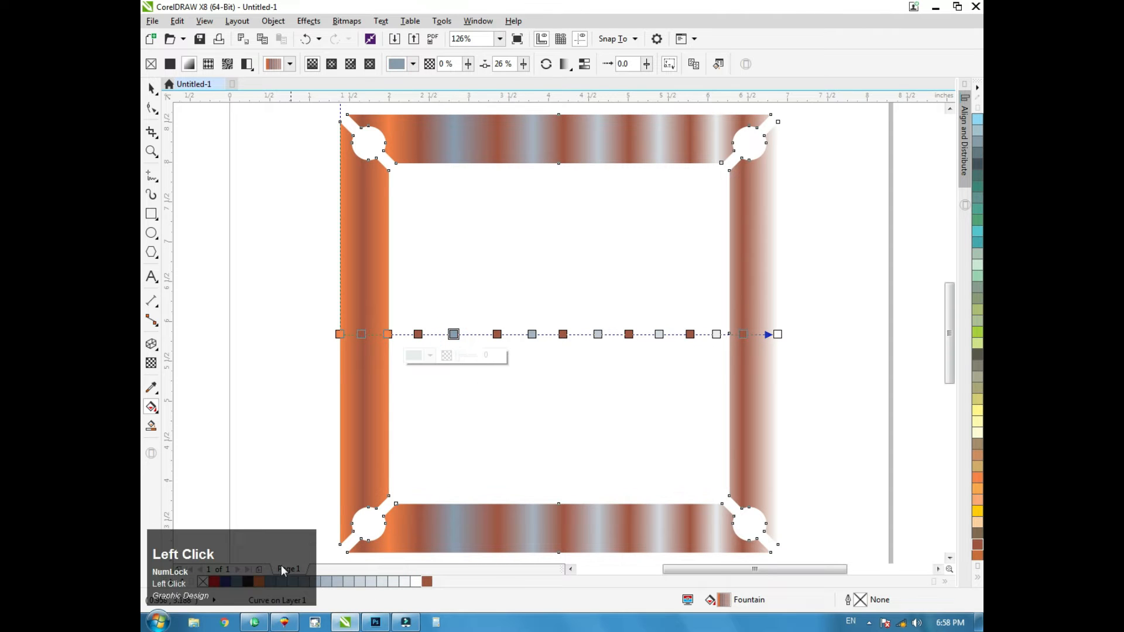
pyautogui.click(258, 582)
pyautogui.click(531, 334)
pyautogui.click(259, 582)
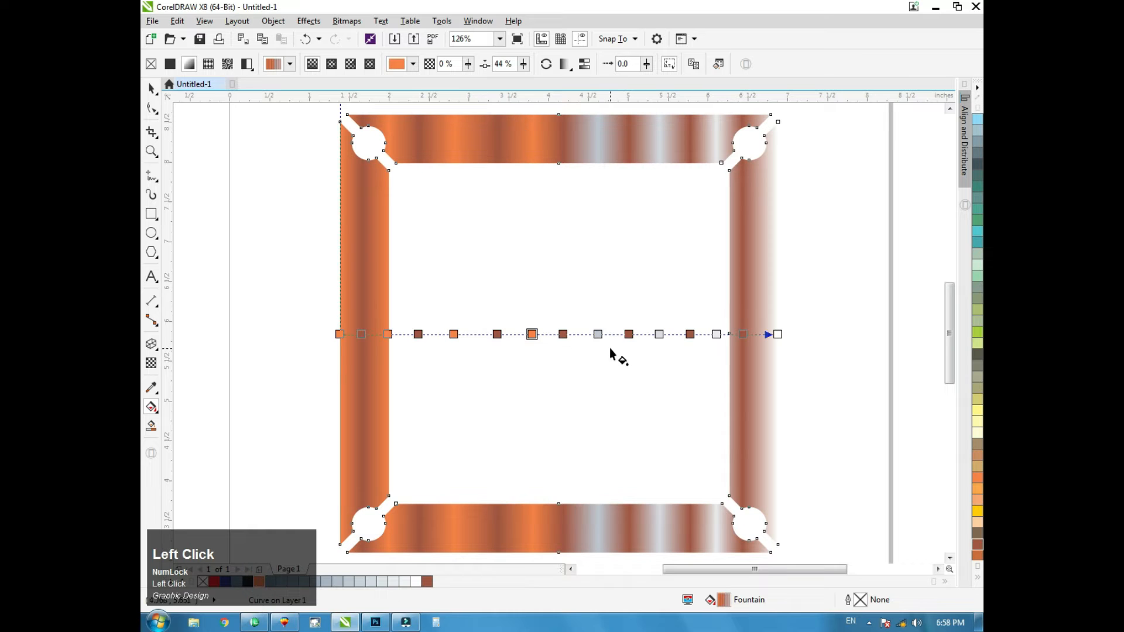
pyautogui.click(598, 334)
pyautogui.click(260, 583)
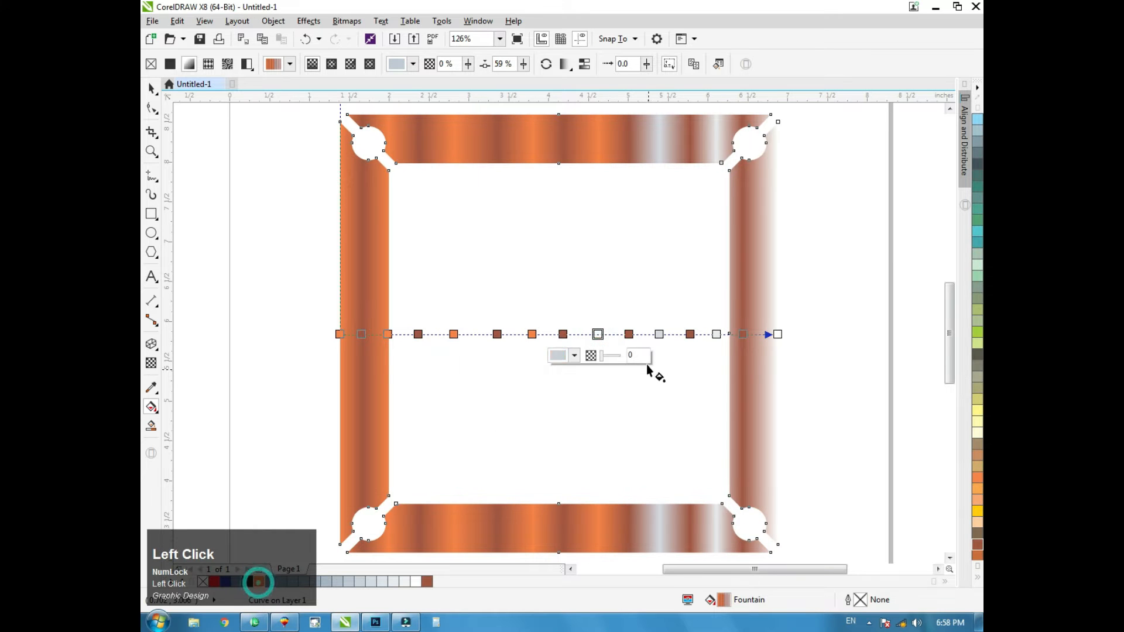
pyautogui.click(659, 334)
pyautogui.click(260, 583)
pyautogui.click(716, 334)
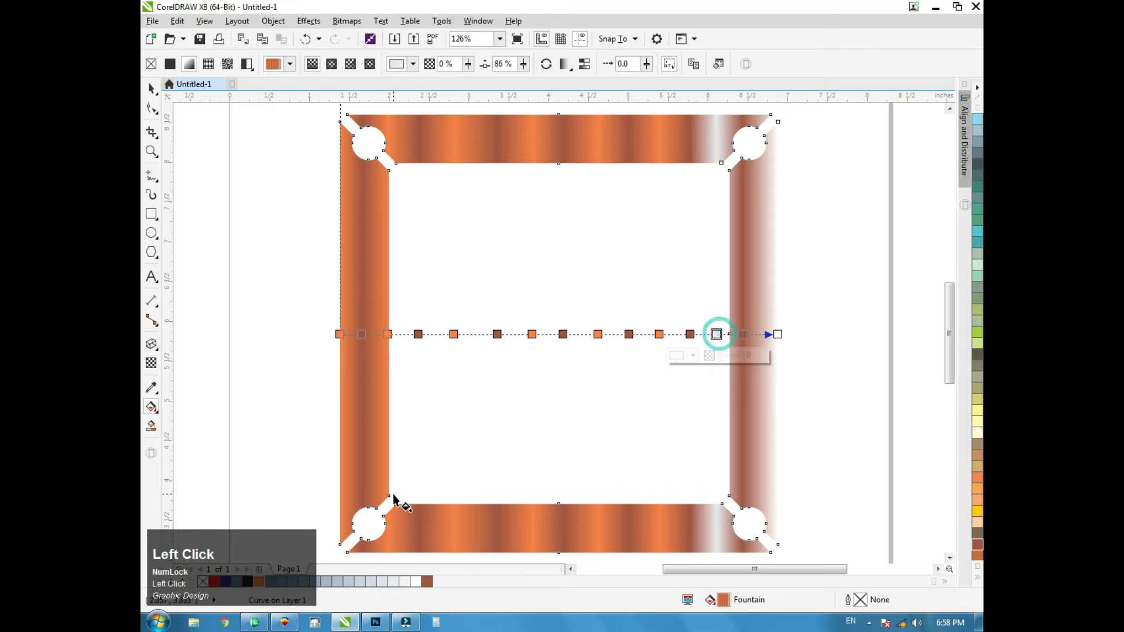
pyautogui.click(260, 583)
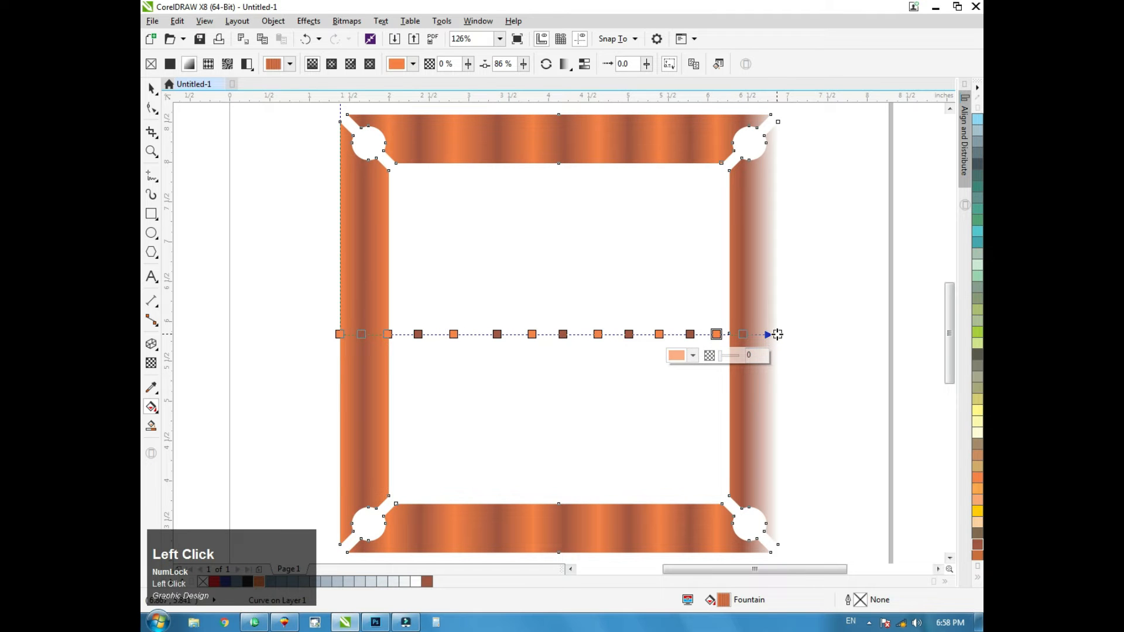
pyautogui.click(778, 334)
pyautogui.click(258, 583)
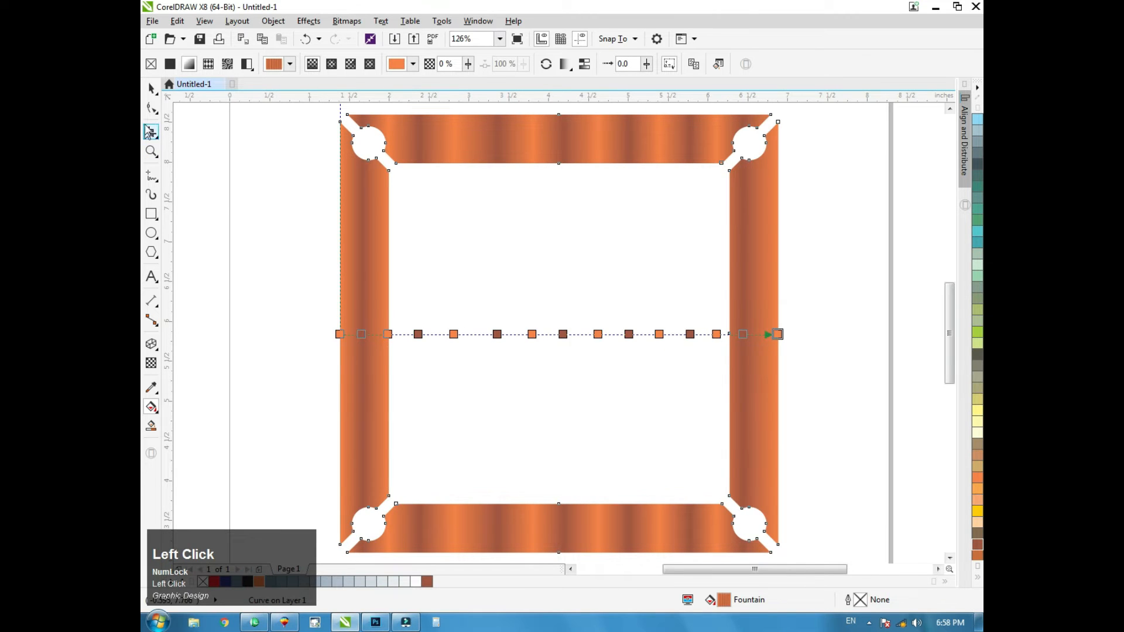
# - Draw a rectangle over the frame's upper-right corner and stretch it down to the lower mitre point, about 0.705 by 0.707 inches
pyautogui.click(151, 87)
pyautogui.click(216, 202)
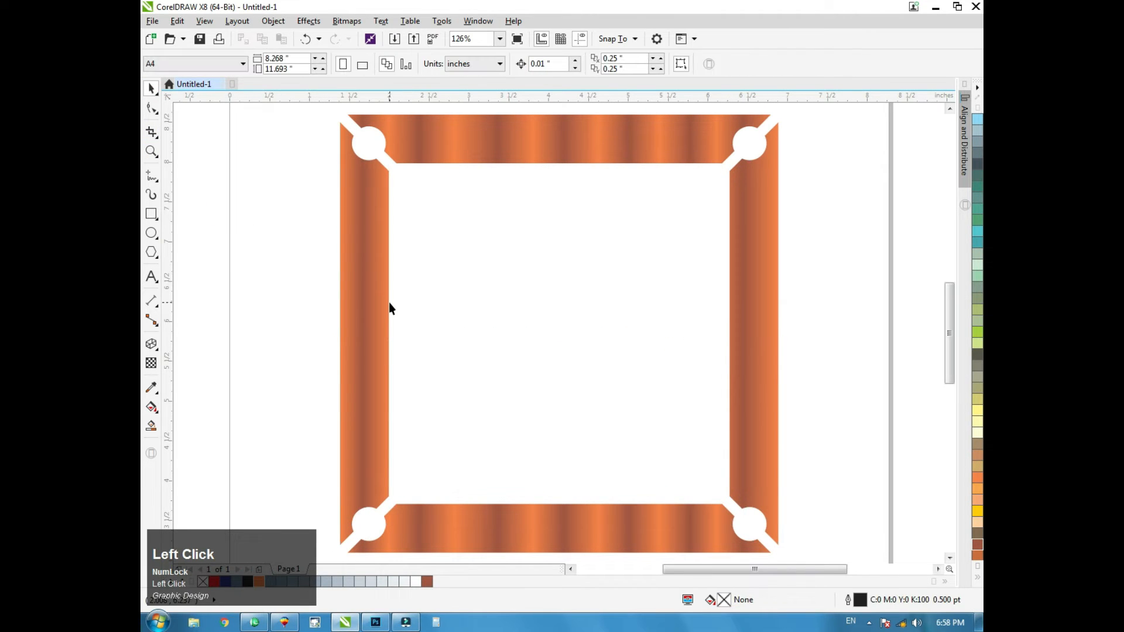
pyautogui.click(753, 198)
pyautogui.scroll(-2, 761, 199)
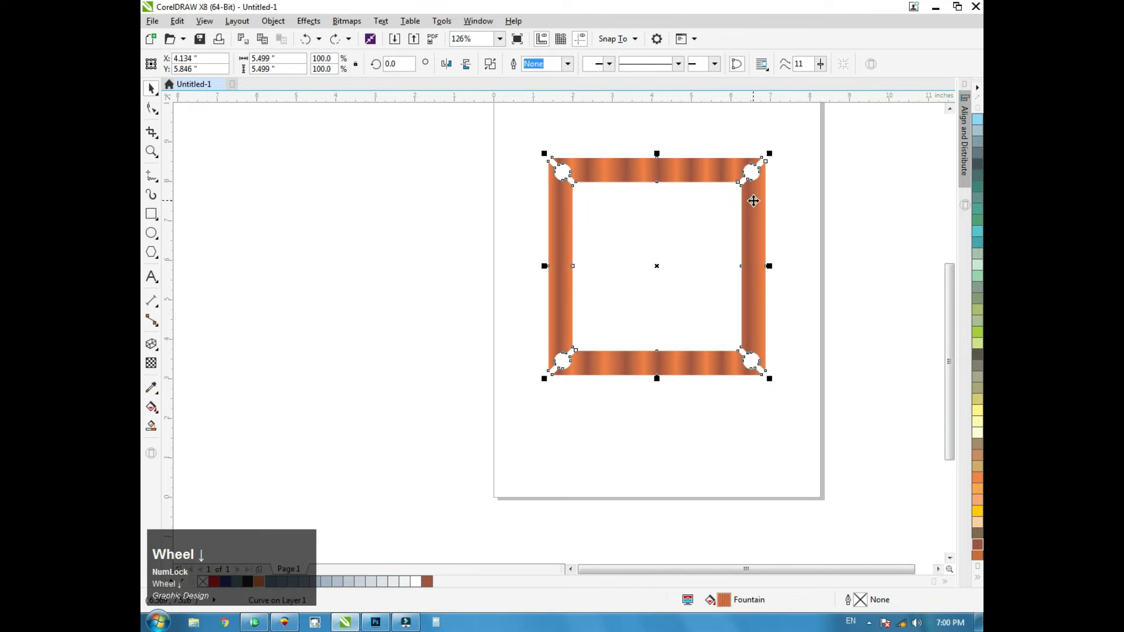
pyautogui.click(785, 186)
pyautogui.click(765, 184)
pyautogui.press('F4')
pyautogui.moveTo(808, 185); pyautogui.dragTo(705, 115)
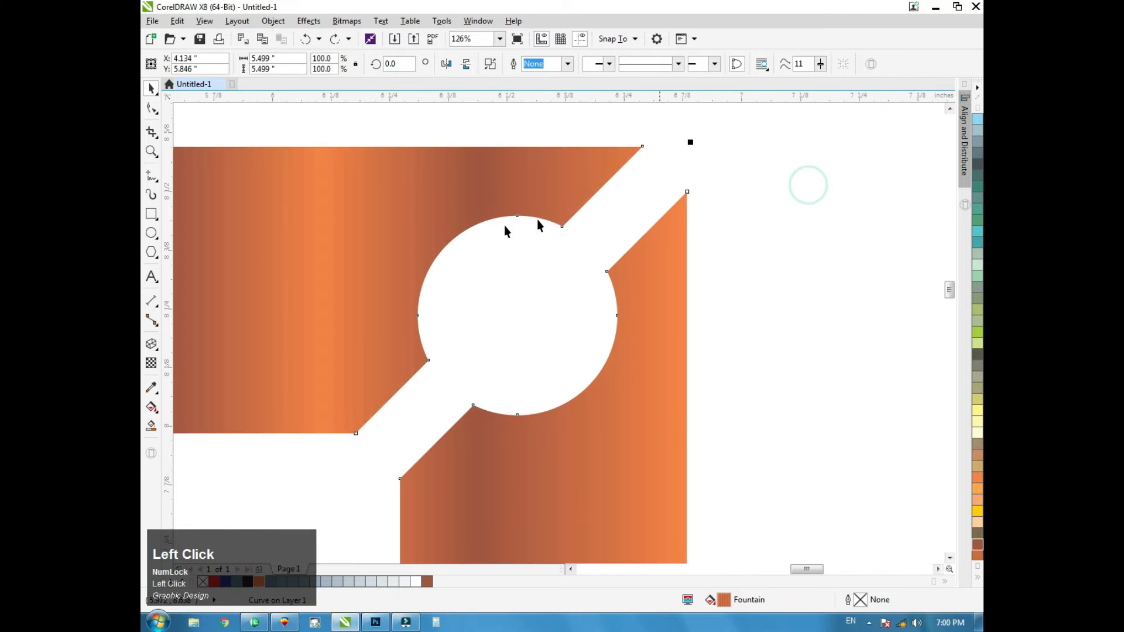
pyautogui.click(152, 214)
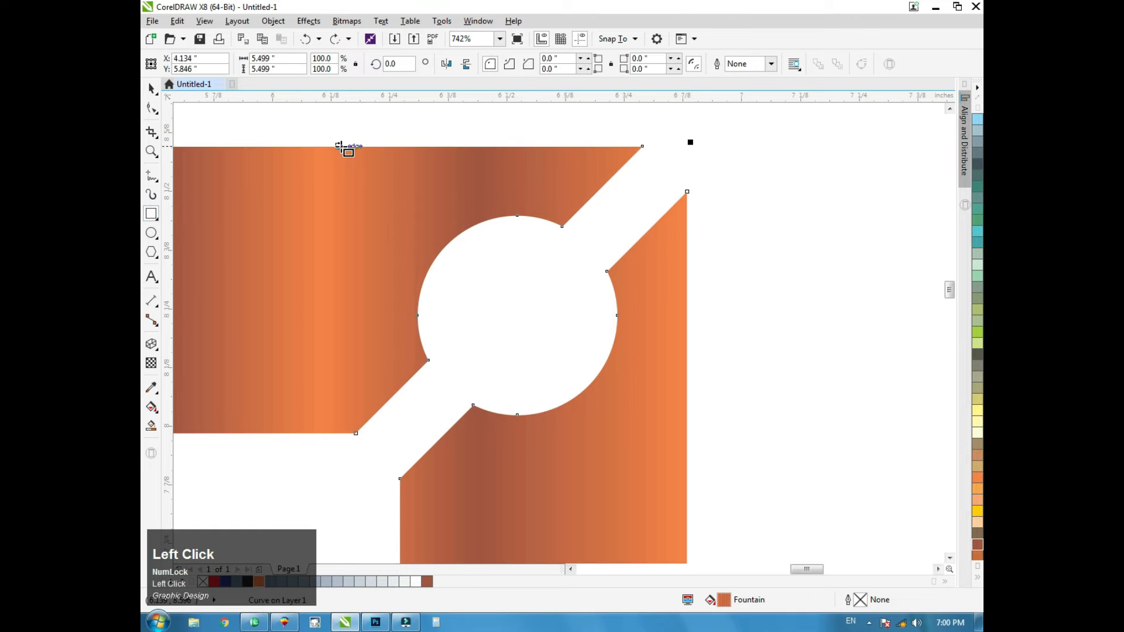
pyautogui.moveTo(355, 434); pyautogui.dragTo(687, 146)
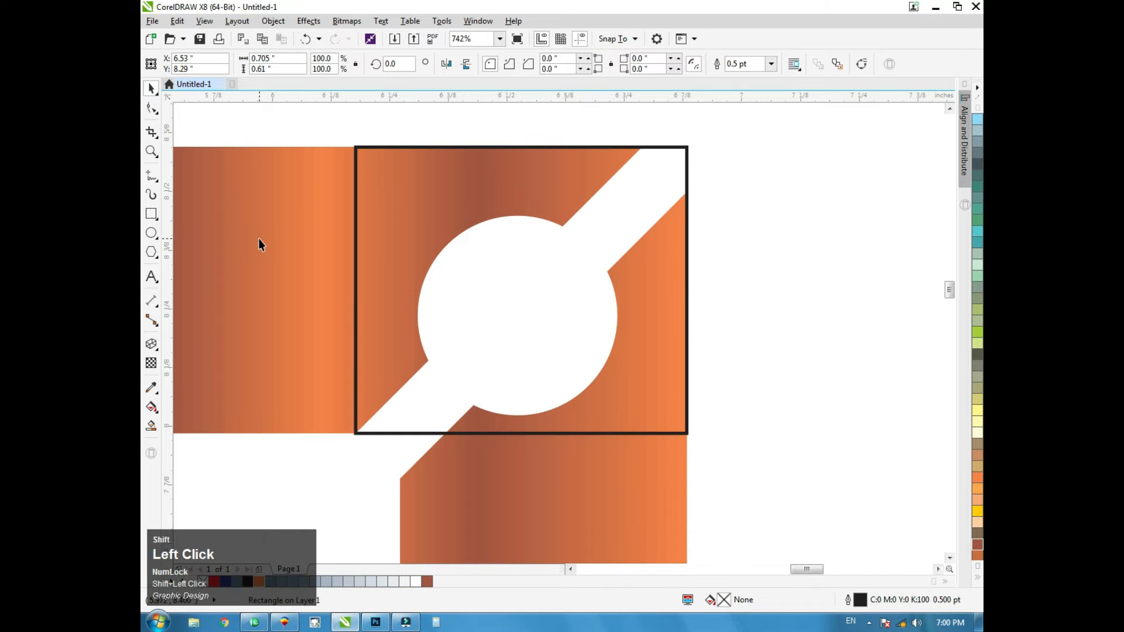
pyautogui.click(754, 179)
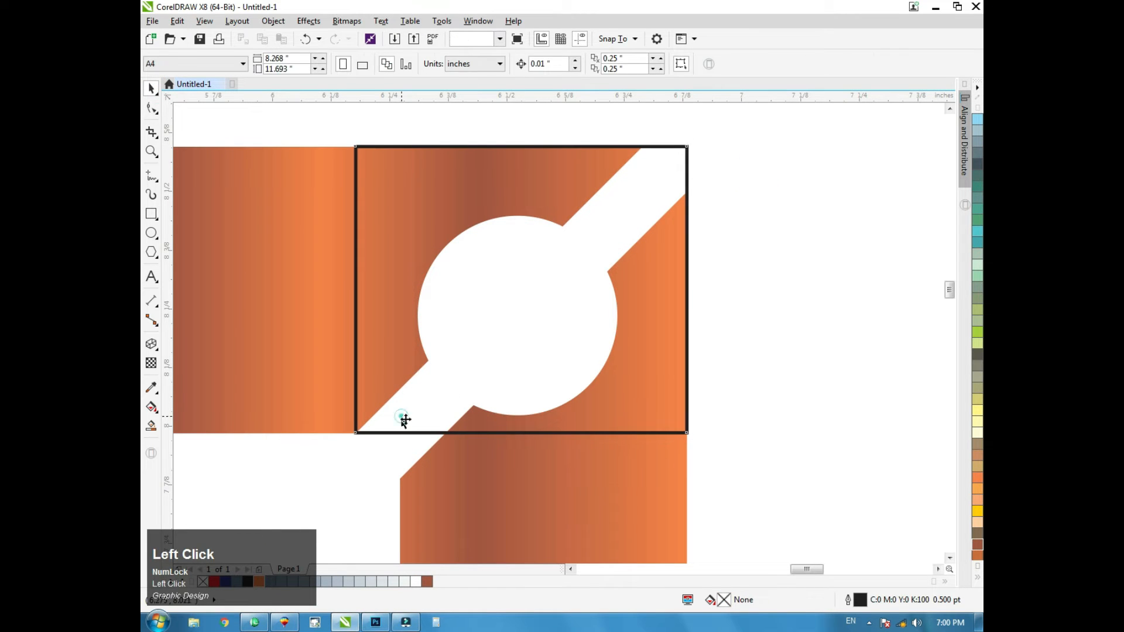
pyautogui.click(512, 435)
pyautogui.moveTo(519, 443); pyautogui.dragTo(520, 480)
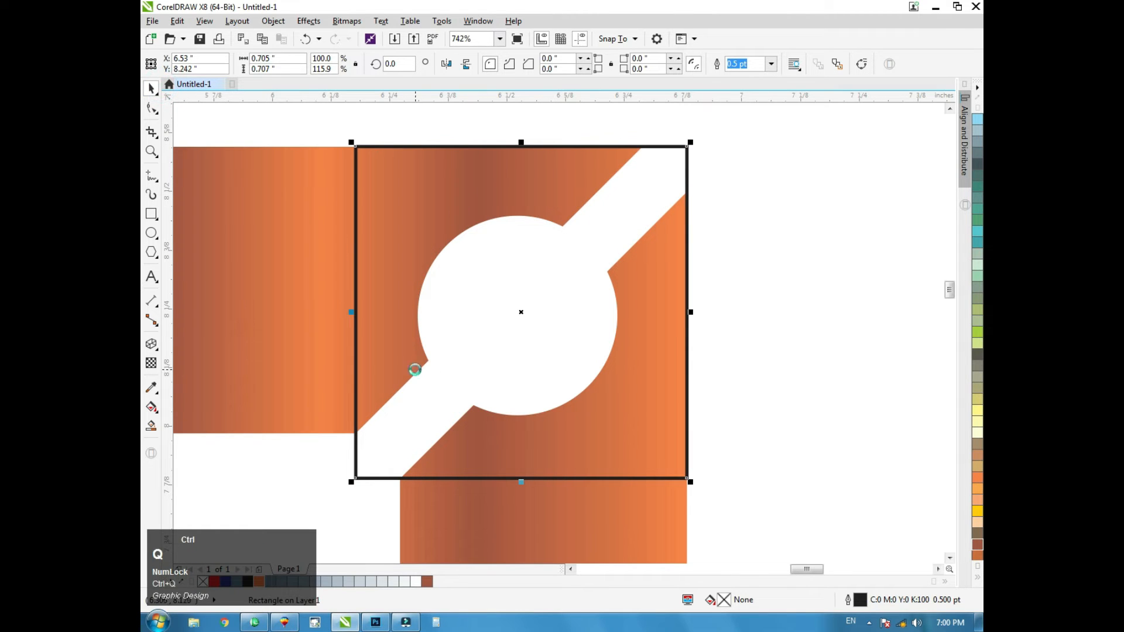
# - Convert the corner rectangle to curves and make it solid black behind the frame
pyautogui.hotkey('ctrl', 'q')
pyautogui.click(248, 581)
pyautogui.rightClick(248, 581)
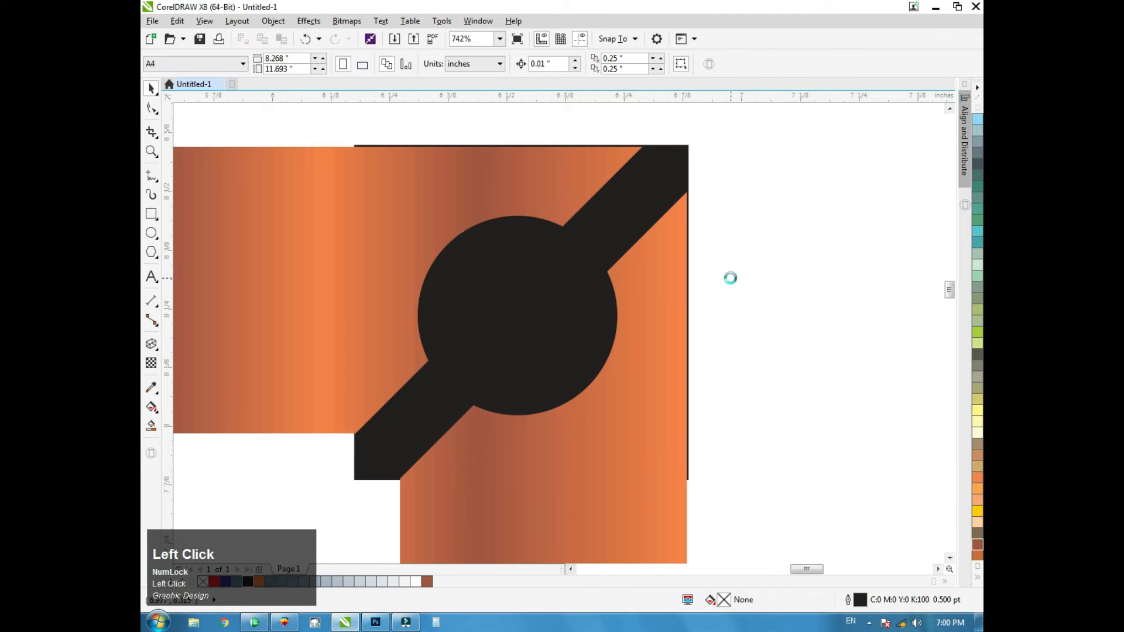
# - Align the black corner shape with the frame's top and right edges and remove its outline
pyautogui.scroll(-2, 678, 221)
pyautogui.click(657, 251)
pyautogui.scroll(3, 643, 226)
pyautogui.moveTo(643, 226); pyautogui.dragTo(640, 228)
pyautogui.press('F2')
pyautogui.moveTo(695, 153); pyautogui.dragTo(650, 231)
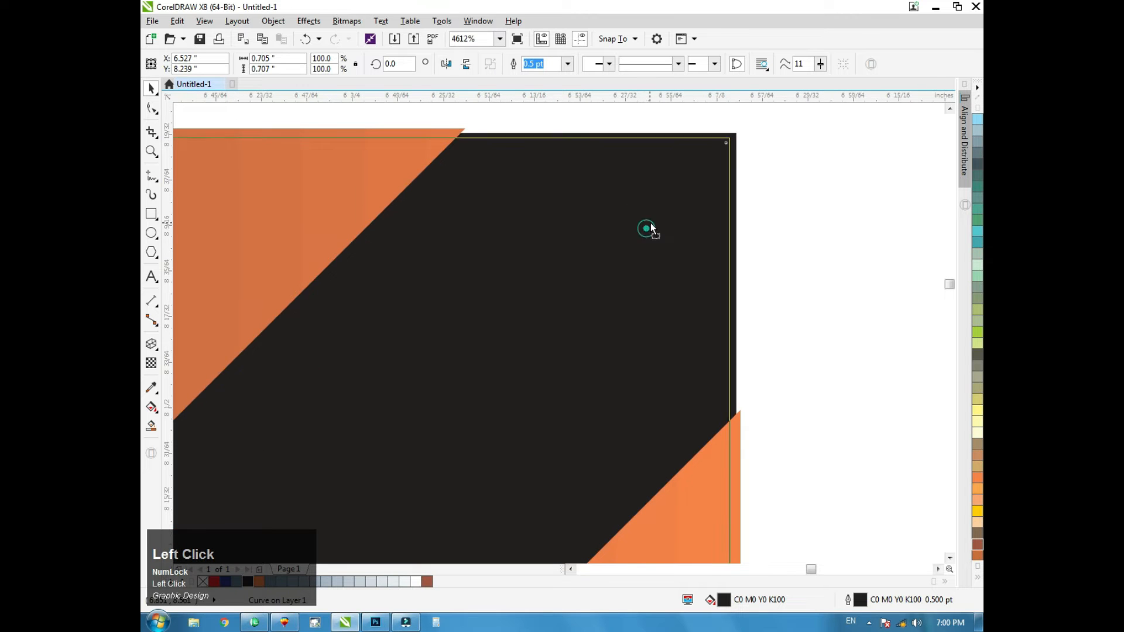
pyautogui.press('F4')
pyautogui.keyDown('shift'); pyautogui.click(677, 141); pyautogui.keyUp('shift')
pyautogui.press('y')
pyautogui.press('t')
pyautogui.press('t')
pyautogui.press('r')
pyautogui.click(150, 93)
pyautogui.press('F2')
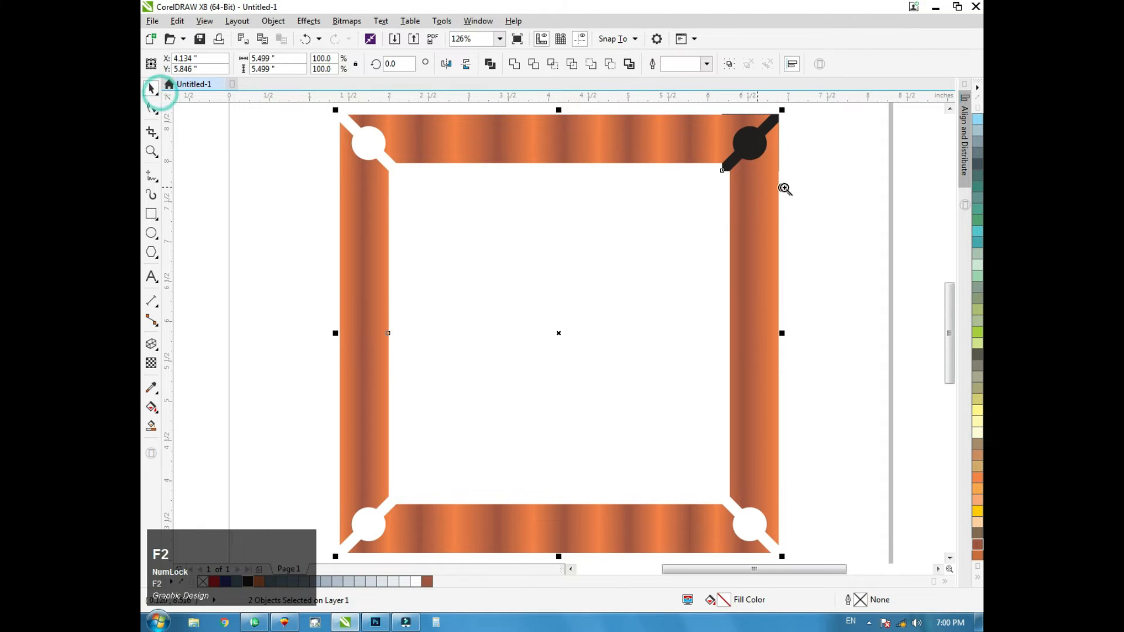
pyautogui.moveTo(784, 186); pyautogui.dragTo(734, 111)
pyautogui.click(786, 167)
pyautogui.click(653, 154)
pyautogui.keyDown('shift'); pyautogui.click(622, 411); pyautogui.keyUp('shift')
pyautogui.click(763, 135)
pyautogui.click(673, 141)
# - Add nodes to the black shape at the two inner mitre points and delete its lower-left corner node to cut it diagonally
pyautogui.click(738, 296)
pyautogui.doubleClick(397, 410)
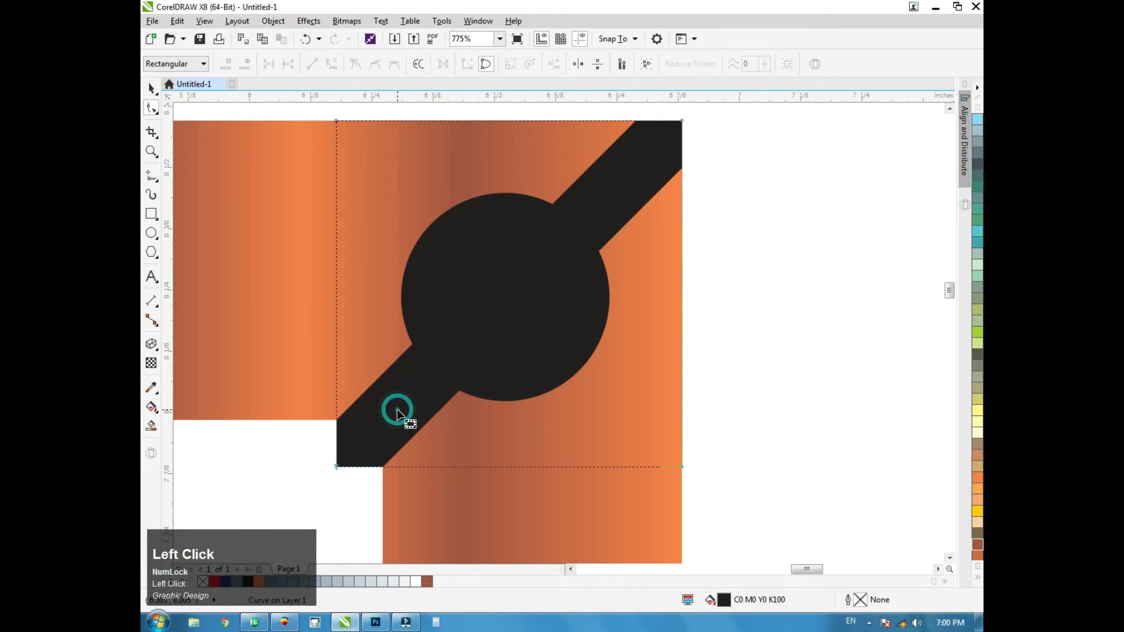
pyautogui.press('F2')
pyautogui.moveTo(455, 340); pyautogui.dragTo(330, 542)
pyautogui.moveTo(592, 210); pyautogui.dragTo(412, 463)
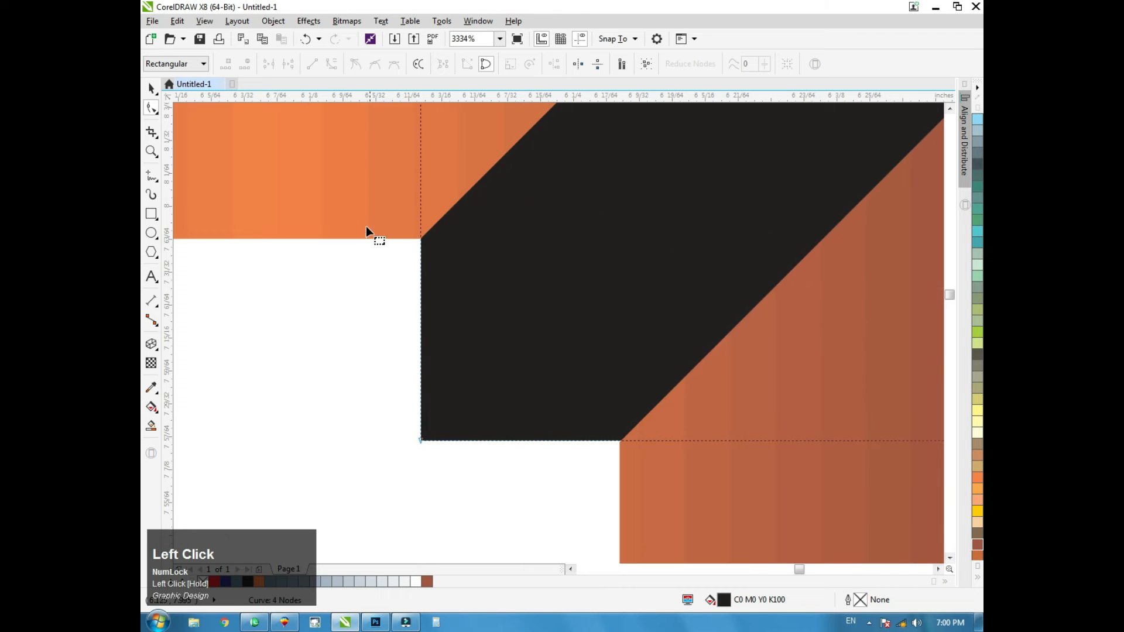
pyautogui.doubleClick(421, 239)
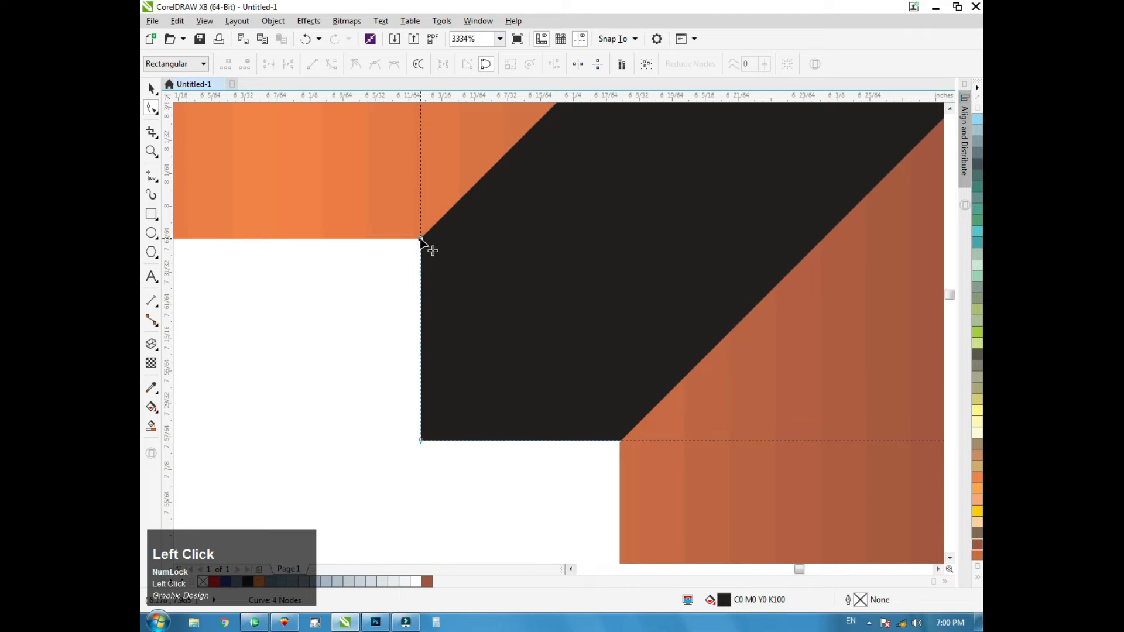
pyautogui.doubleClick(620, 441)
pyautogui.moveTo(460, 417); pyautogui.dragTo(401, 464)
pyautogui.press('Delete')
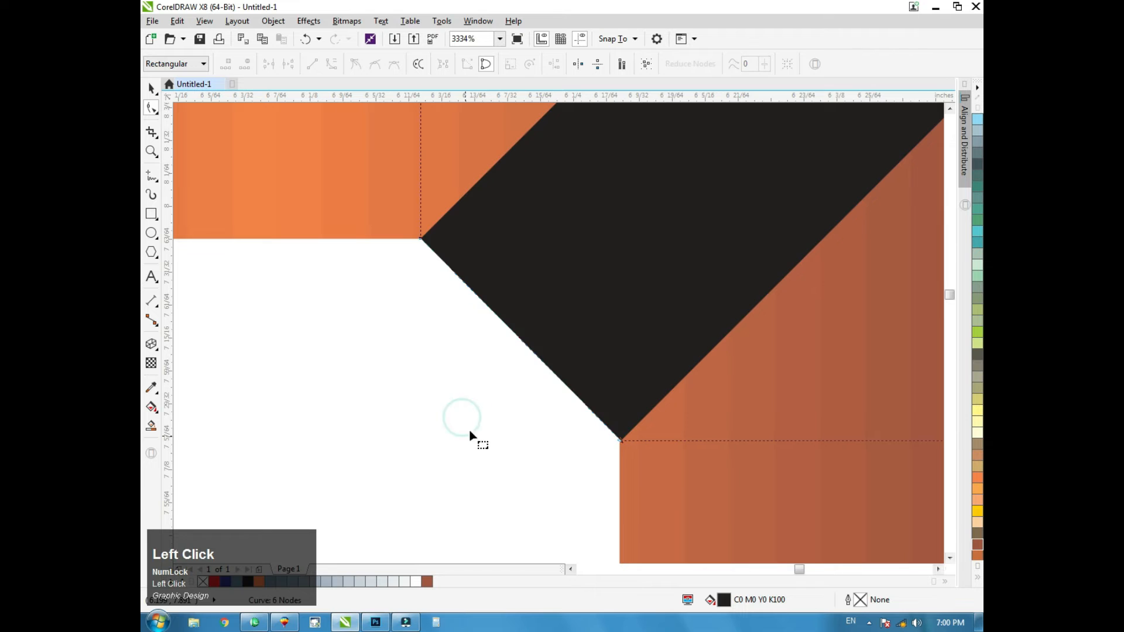
# - Mirror a copy of the black corner piece horizontally and align it with the frame's left edge
pyautogui.scroll(-2, 468, 419)
pyautogui.press('F3')
pyautogui.press('F4')
pyautogui.click(151, 88)
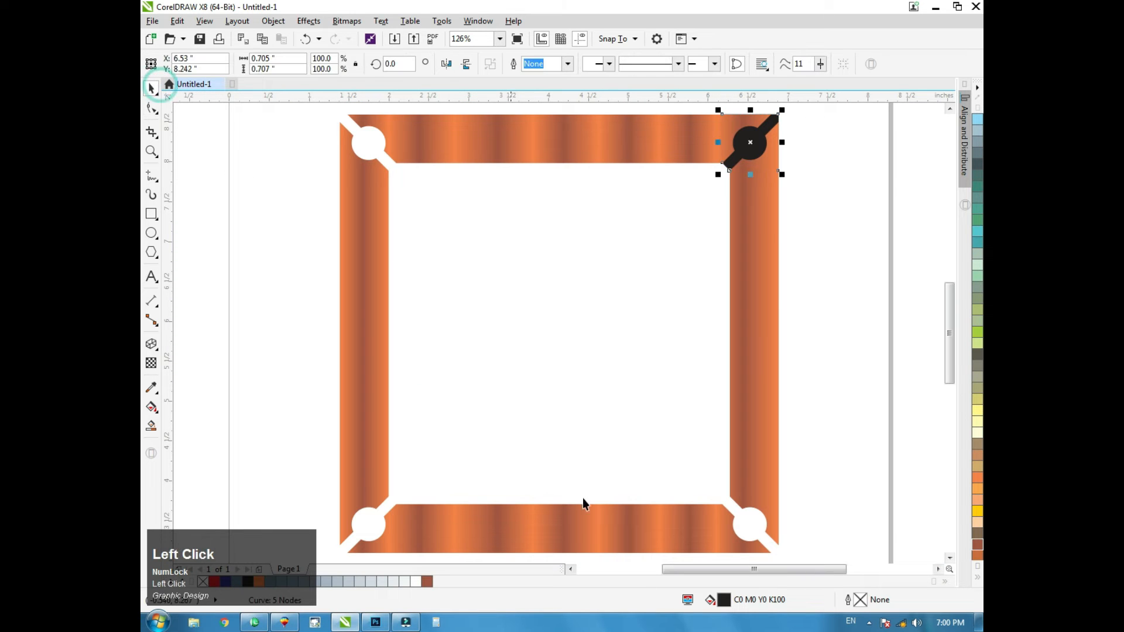
pyautogui.moveTo(783, 142); pyautogui.dragTo(621, 142)
pyautogui.rightClick(621, 142)
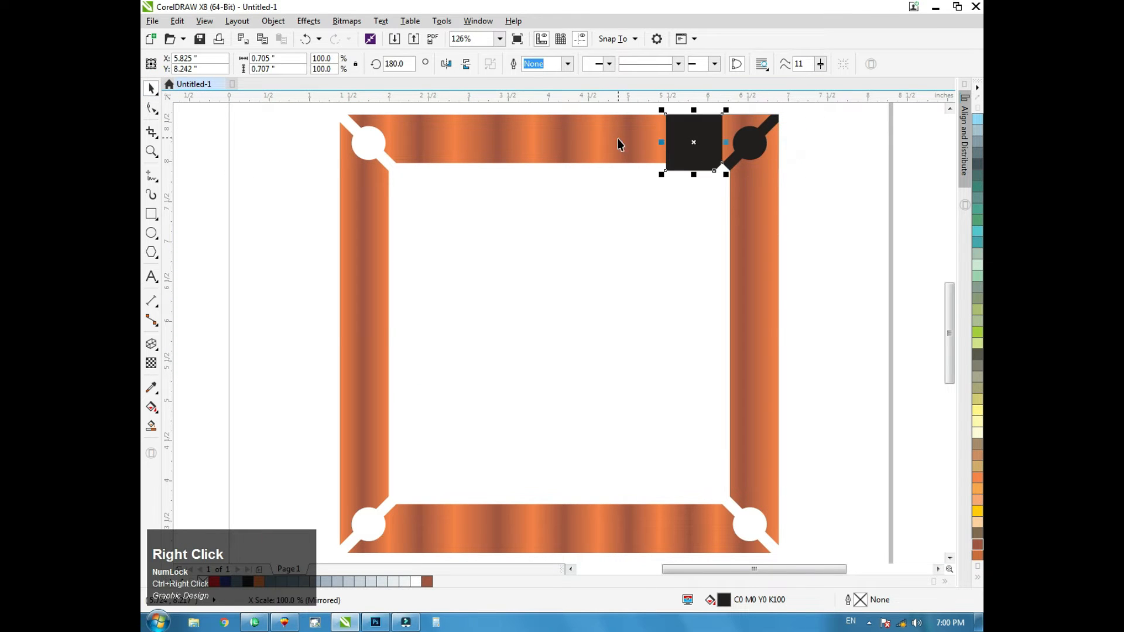
pyautogui.keyDown('shift'); pyautogui.click(620, 142); pyautogui.keyUp('shift')
pyautogui.press('l')
pyautogui.click(949, 196)
pyautogui.click(495, 255)
pyautogui.press('F4')
# - Mirror copies of both upper corner pieces vertically and align them with the frame's bottom edge
pyautogui.click(382, 142)
pyautogui.keyDown('shift'); pyautogui.click(745, 144); pyautogui.keyUp('shift')
pyautogui.moveTo(569, 117); pyautogui.dragTo(561, 174)
pyautogui.keyDown('ctrl'); pyautogui.rightClick(561, 174); pyautogui.keyUp('ctrl')
pyautogui.keyDown('shift'); pyautogui.click(609, 523); pyautogui.keyUp('shift')
pyautogui.press('b')
pyautogui.click(845, 339)
# - Bring the gradient frame in front of the black corner pieces and group all objects
pyautogui.click(770, 311)
pyautogui.hotkey('shift', 'pageup')
pyautogui.click(848, 305)
pyautogui.press('F3')
pyautogui.press('F4')
pyautogui.hotkey('ctrl', 'a')
pyautogui.hotkey('ctrl', 'g')
# - Draw a rectangle about 4.59 by 4.397 inches over the inner opening, centred on the frame
pyautogui.click(151, 214)
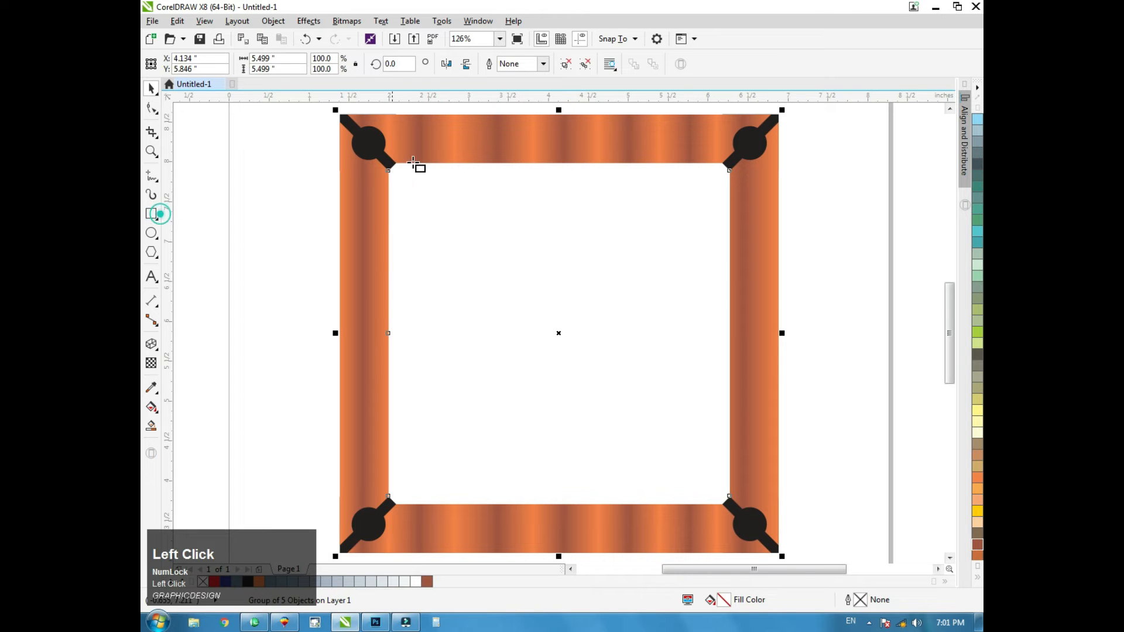
pyautogui.moveTo(377, 159); pyautogui.dragTo(742, 509)
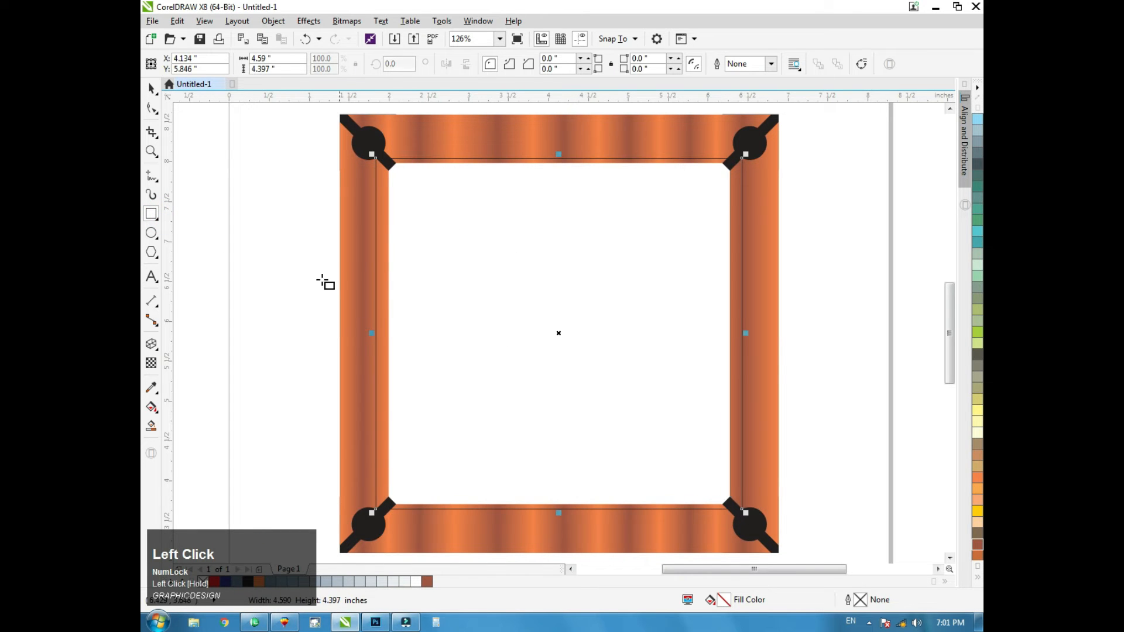
pyautogui.keyDown('shift'); pyautogui.click(360, 251); pyautogui.keyUp('shift')
pyautogui.click(287, 250)
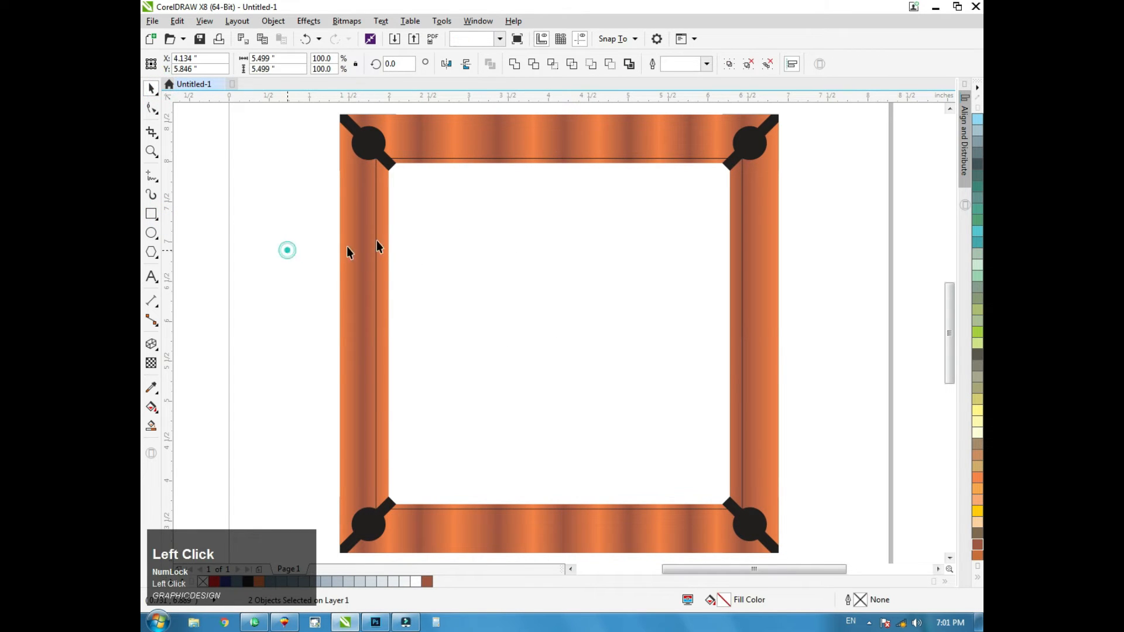
pyautogui.click(417, 190)
pyautogui.keyDown('shift'); pyautogui.click(438, 138); pyautogui.keyUp('shift')
pyautogui.click(307, 188)
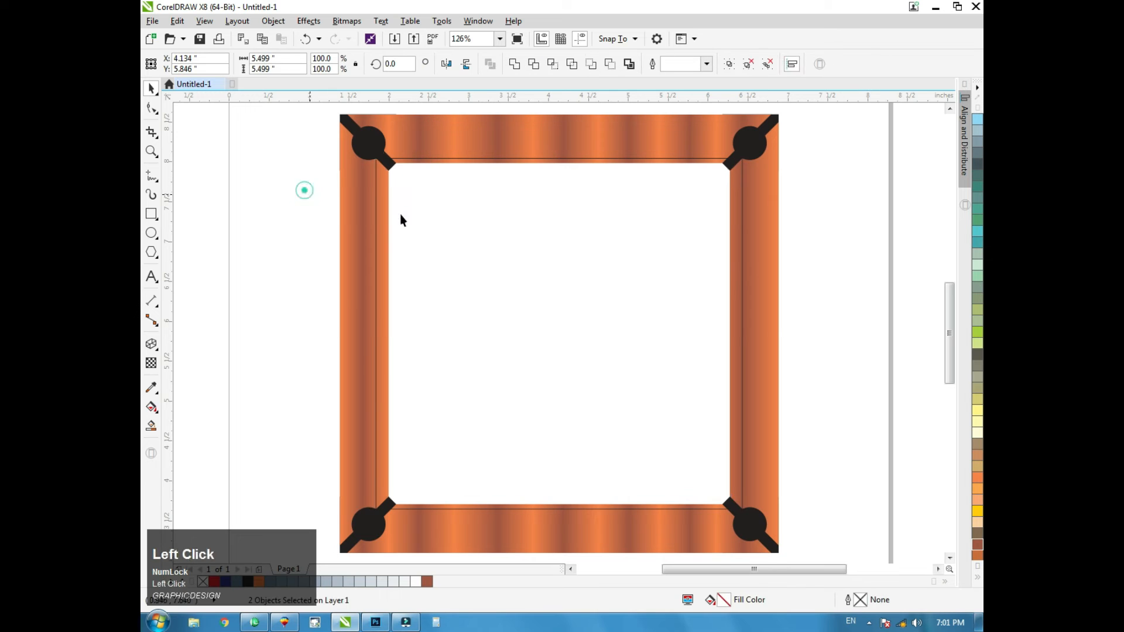
# - Colour the inner rectangle's fill and outline pale peach (C0 M20 Y40 K0) and place it behind the frame
pyautogui.click(486, 224)
pyautogui.click(978, 522)
pyautogui.rightClick(978, 522)
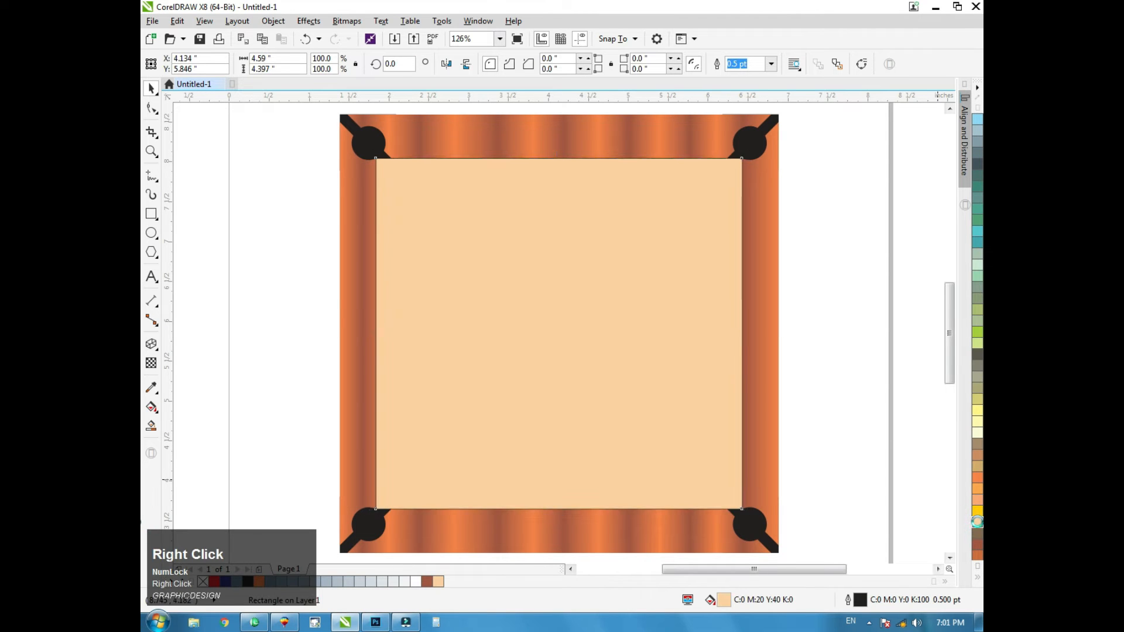
pyautogui.click(870, 422)
# - Ungroup the frame from its corner pieces and undo the trial moves
pyautogui.click(764, 335)
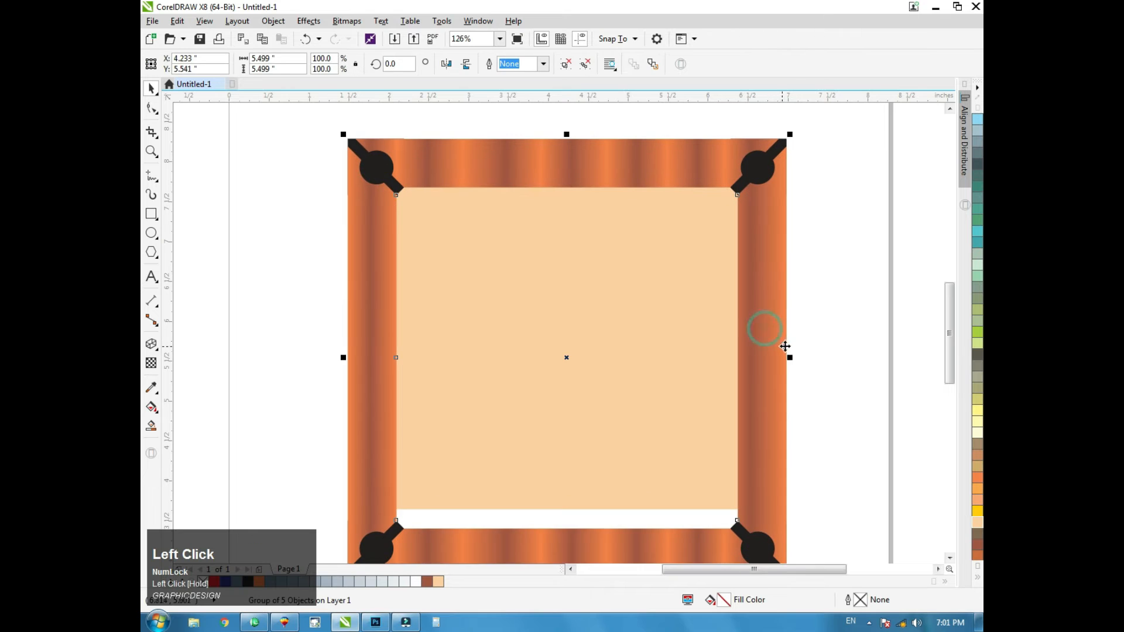
pyautogui.hotkey('ctrl', 'z')
pyautogui.click(761, 256)
pyautogui.hotkey('ctrl', 'z')
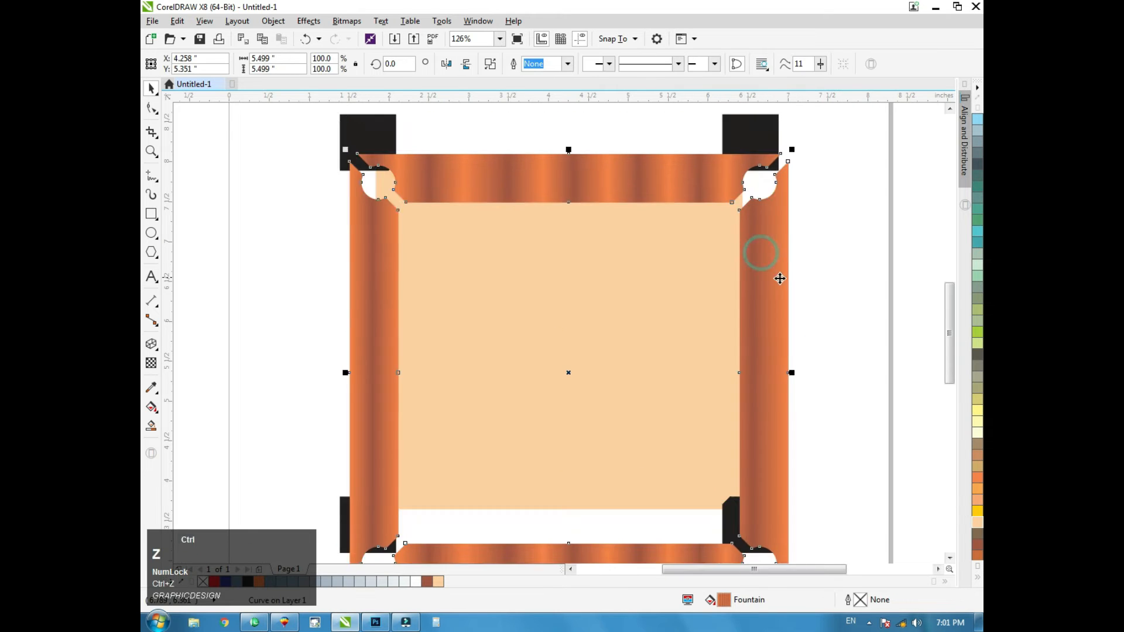
# - Give the frame a 2 pt outline with round corners and caps, placed behind the fill and scaling with the object
pyautogui.press('F12')
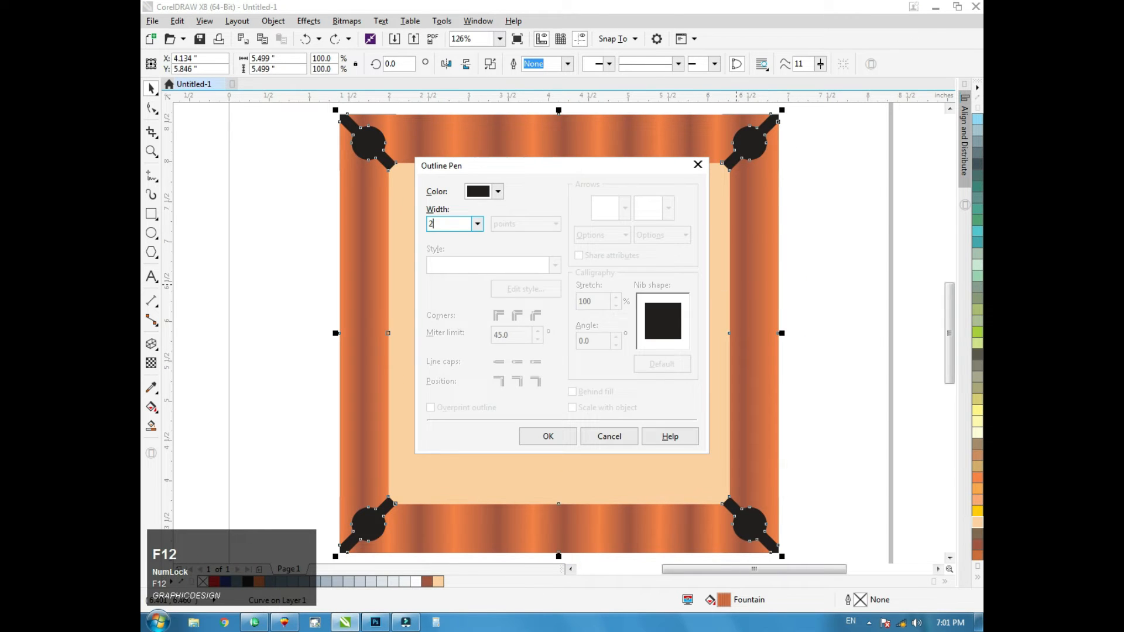
pyautogui.write('2')
pyautogui.press('Return')
pyautogui.press('F12')
pyautogui.click(516, 315)
pyautogui.click(517, 362)
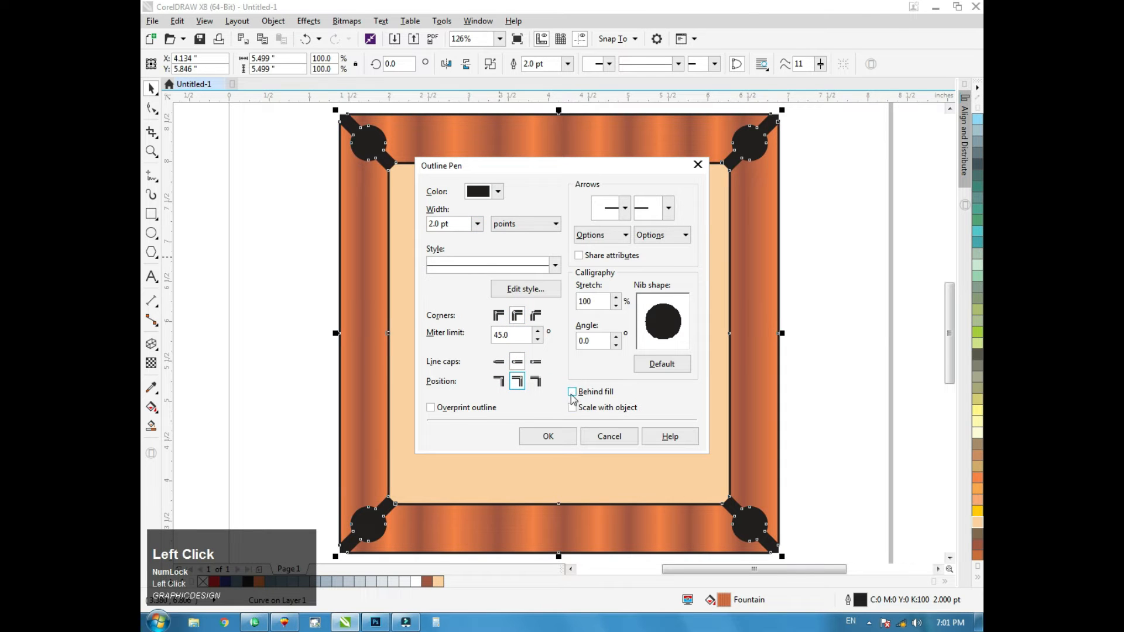
pyautogui.click(559, 433)
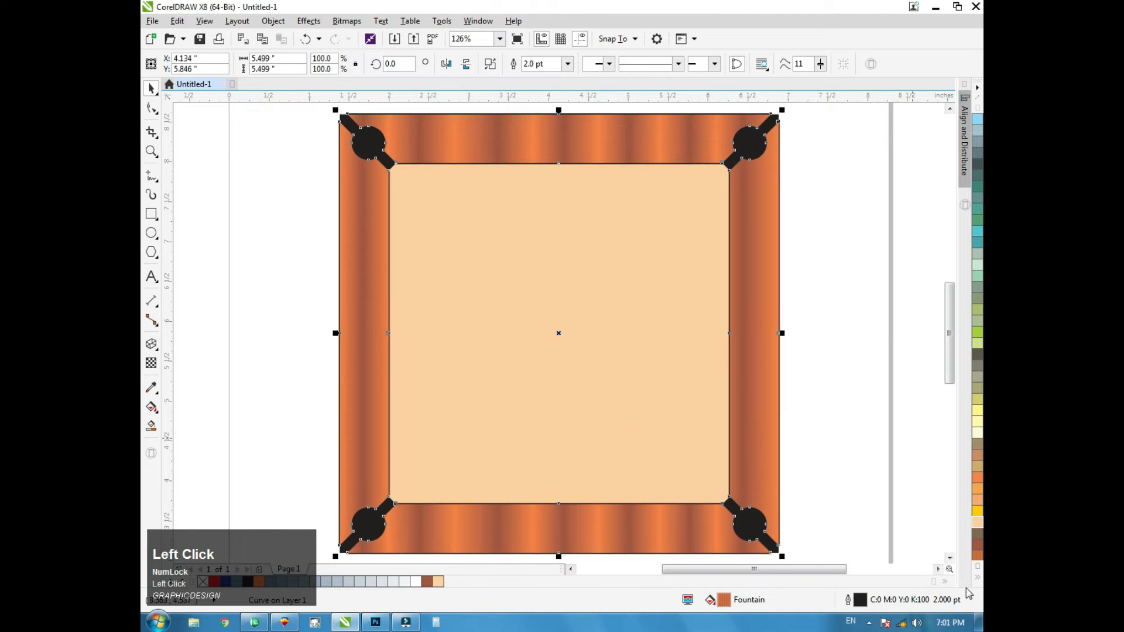
# - Colour the frame's outline Ruby Red and set its width to 5 pt
pyautogui.rightClick(977, 544)
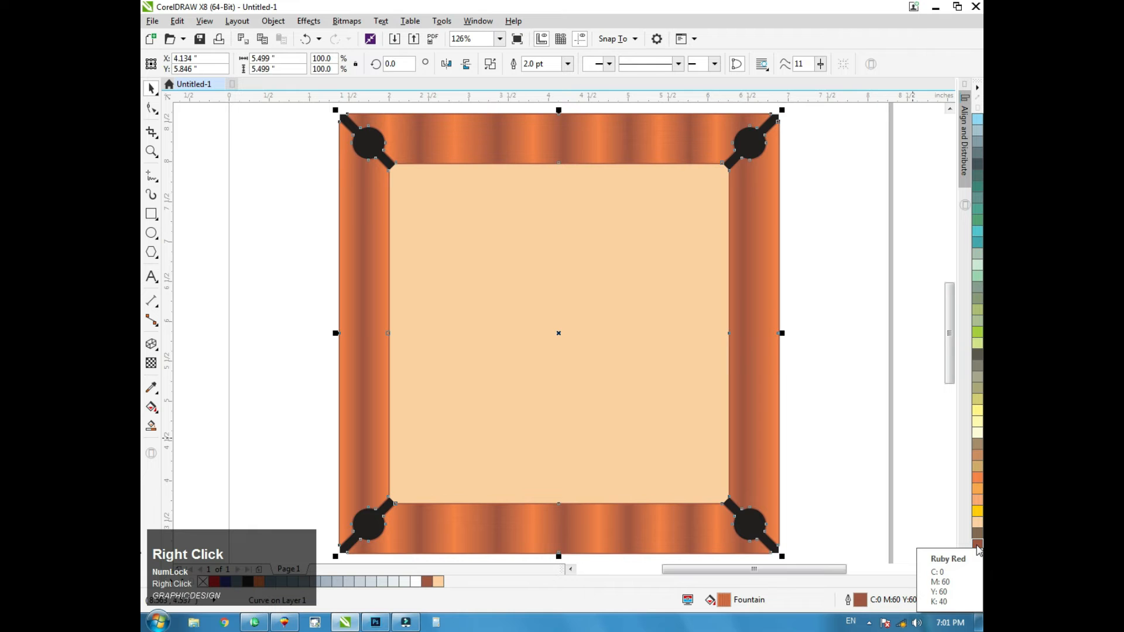
pyautogui.press('F12')
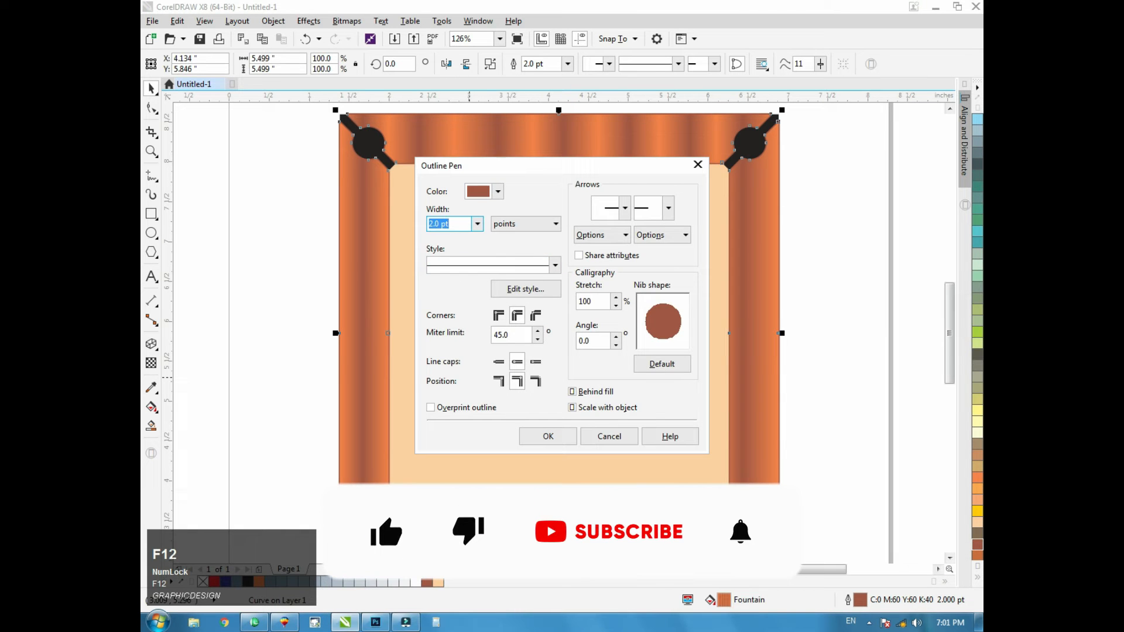
pyautogui.write('5')
pyautogui.press('Return')
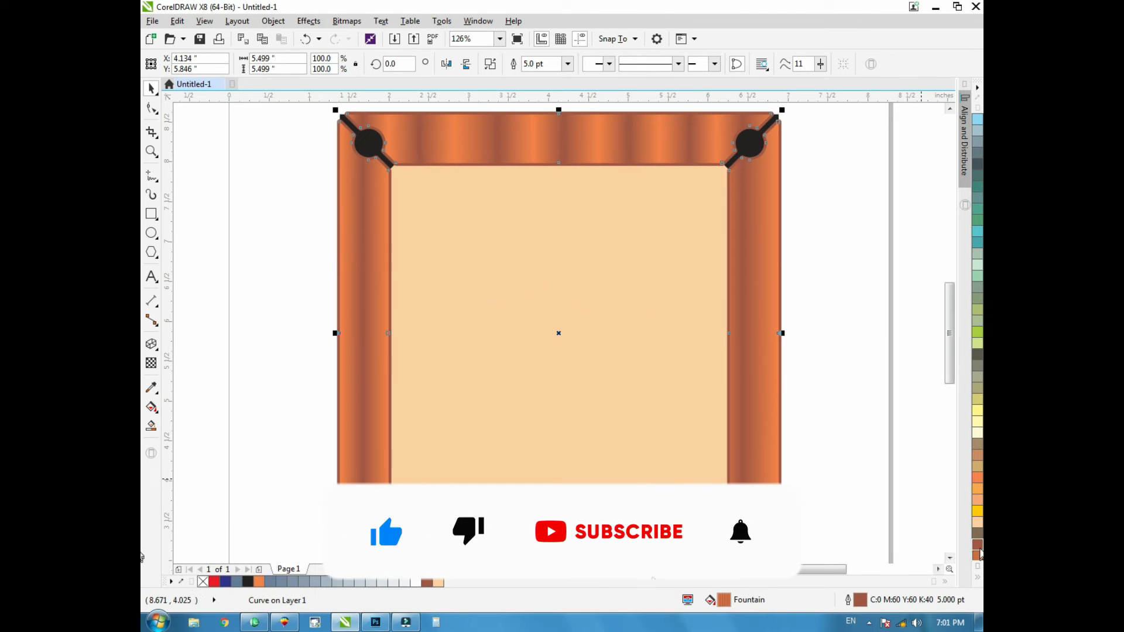
# - Change the frame's outline colour to dark brown (C45 M82 Y85 K70)
pyautogui.doubleClick(861, 600)
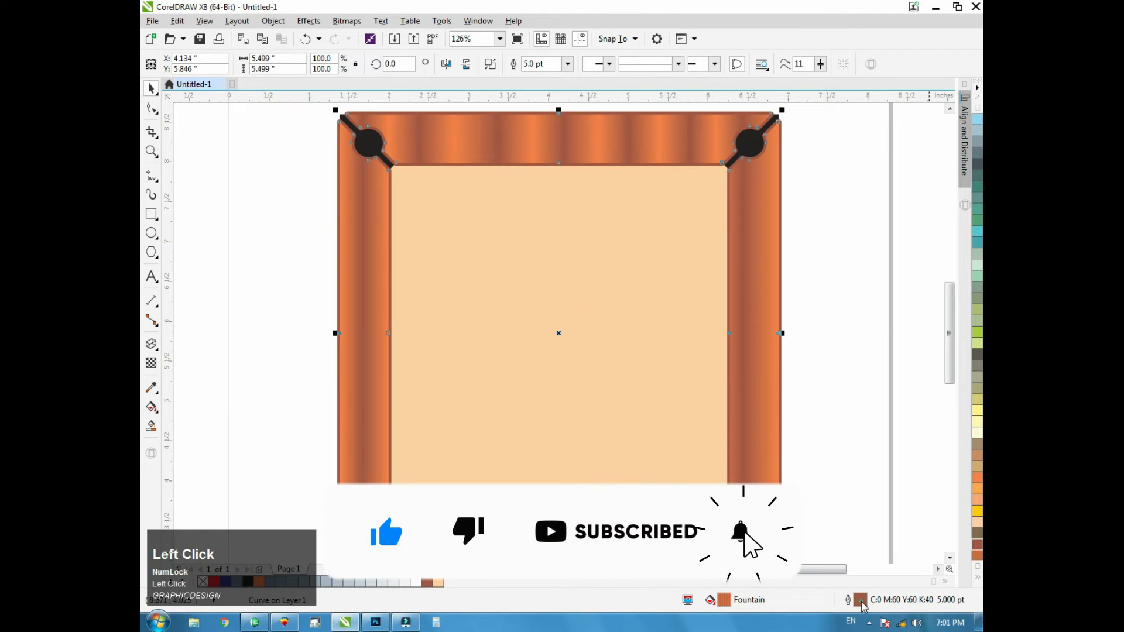
pyautogui.click(498, 191)
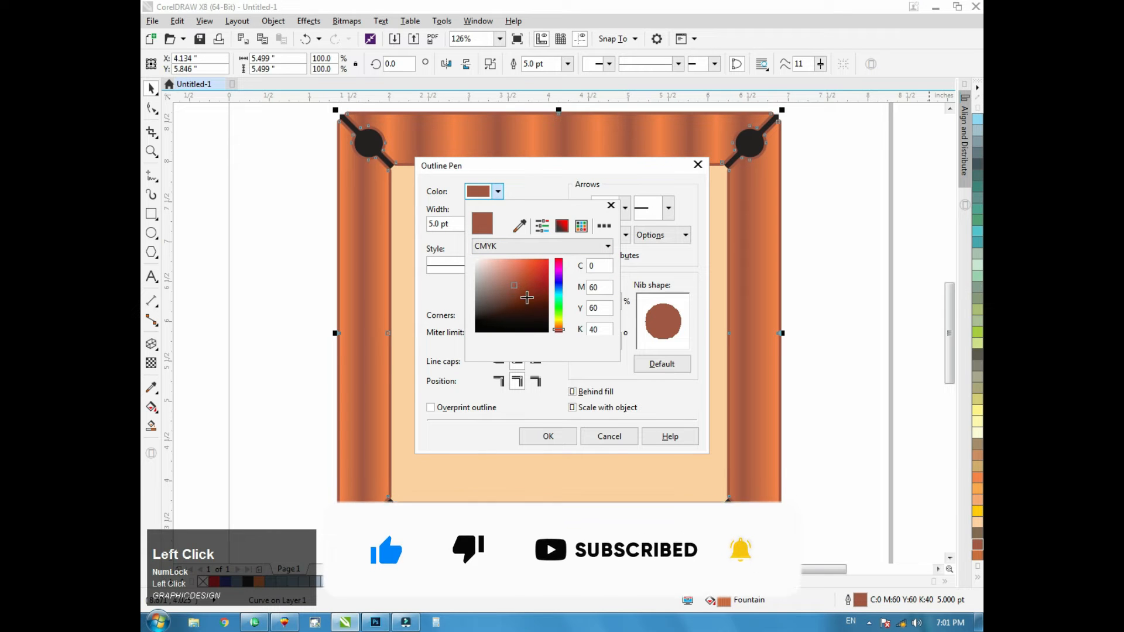
pyautogui.click(524, 306)
pyautogui.click(550, 439)
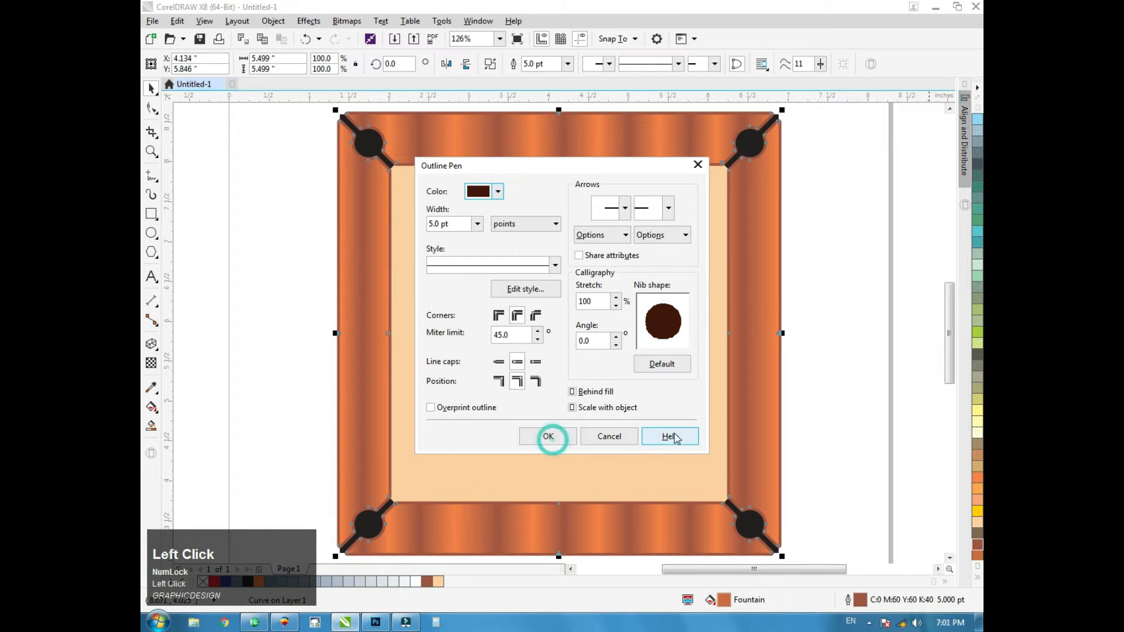
pyautogui.click(548, 437)
pyautogui.click(825, 318)
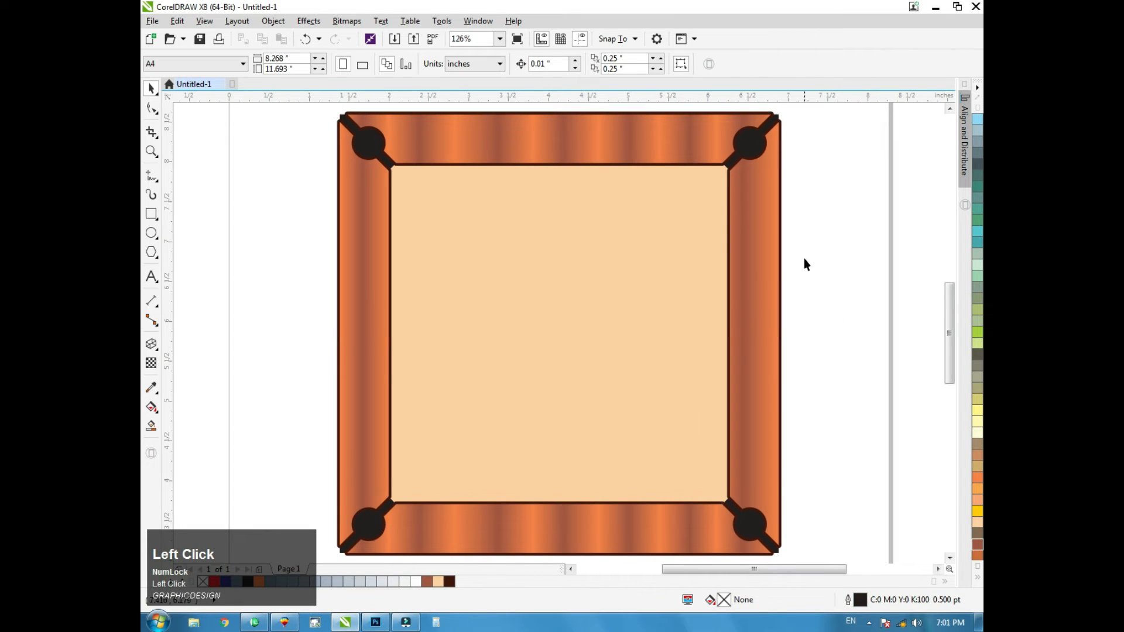
pyautogui.moveTo(724, 112); pyautogui.dragTo(802, 155)
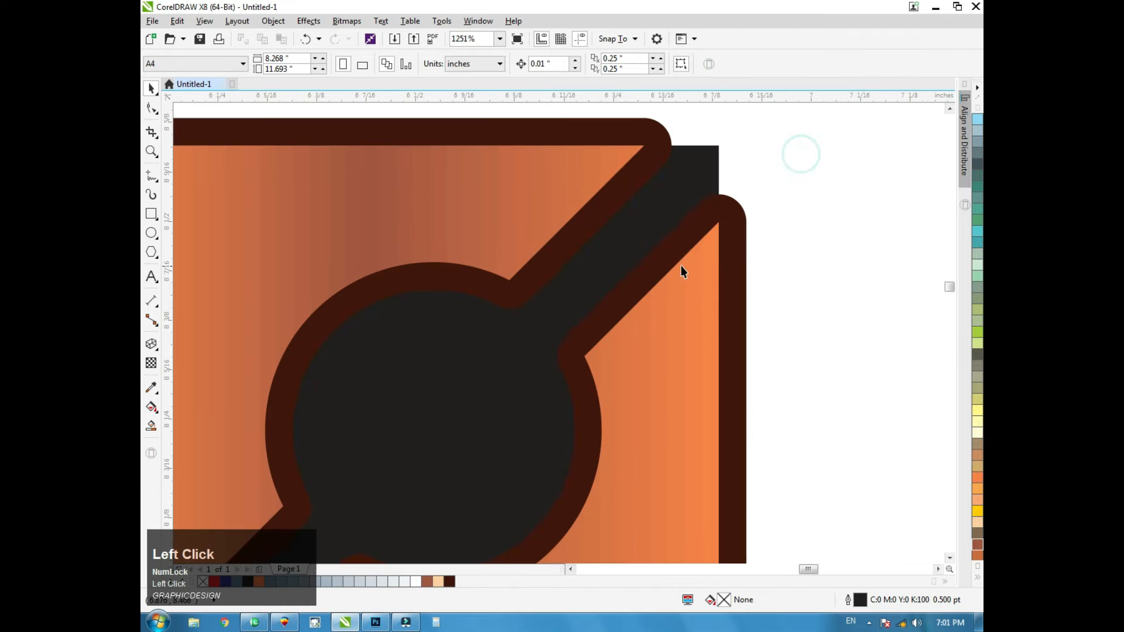
pyautogui.click(710, 269)
pyautogui.click(701, 176)
pyautogui.hotkey('ctrl', 'r')
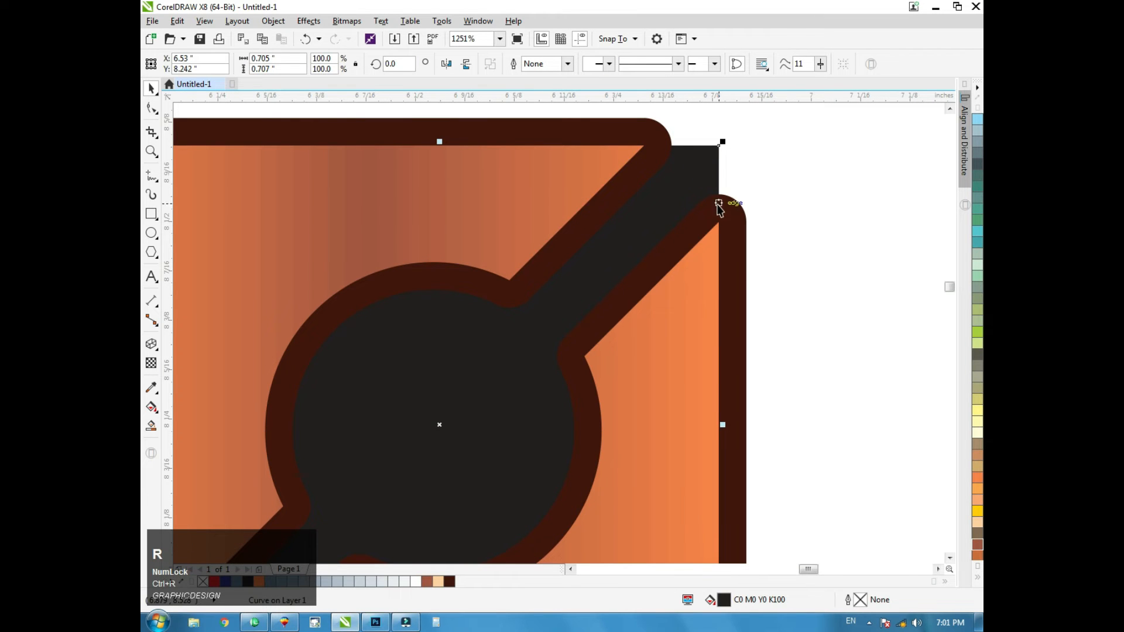
pyautogui.scroll(-3, 604, 332)
pyautogui.press('F12')
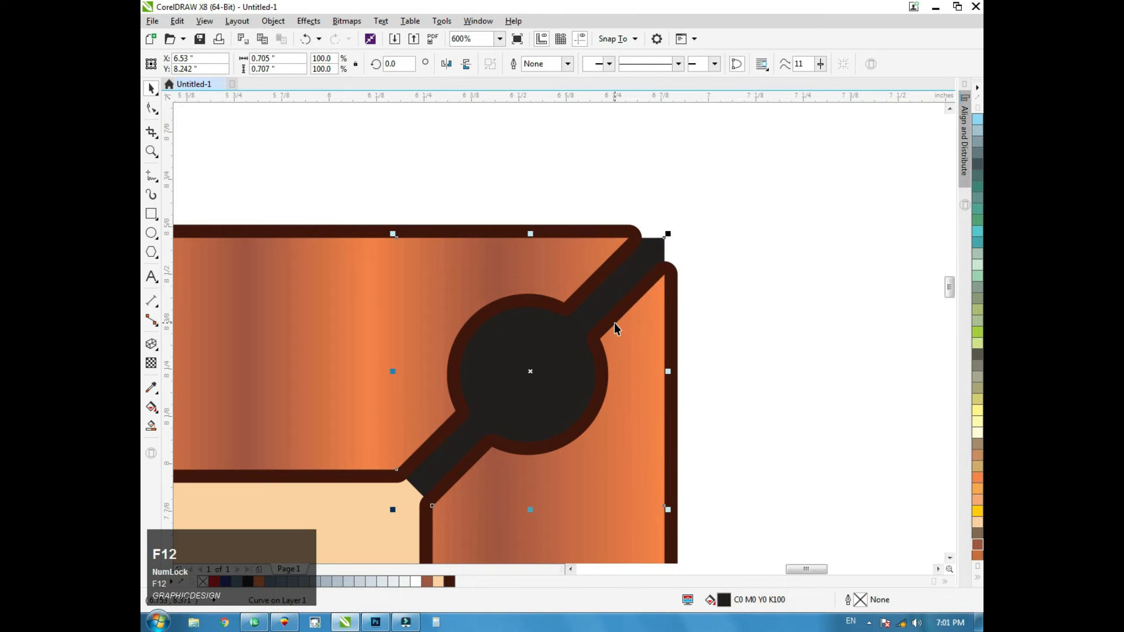
pyautogui.click(615, 438)
pyautogui.click(729, 336)
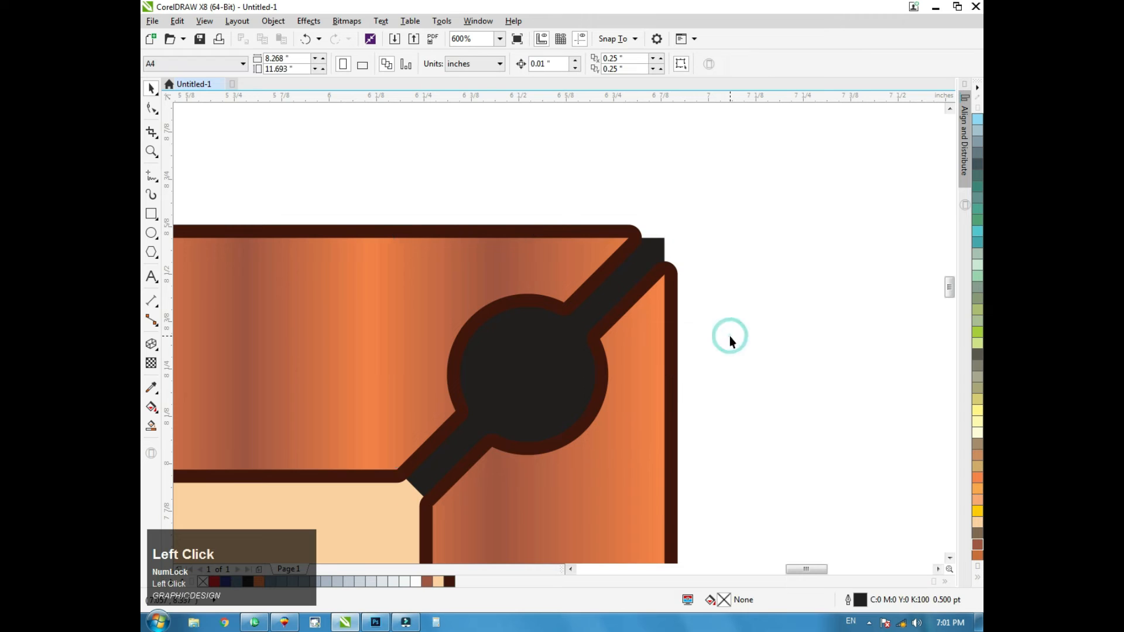
pyautogui.scroll(-2, 730, 336)
pyautogui.click(690, 296)
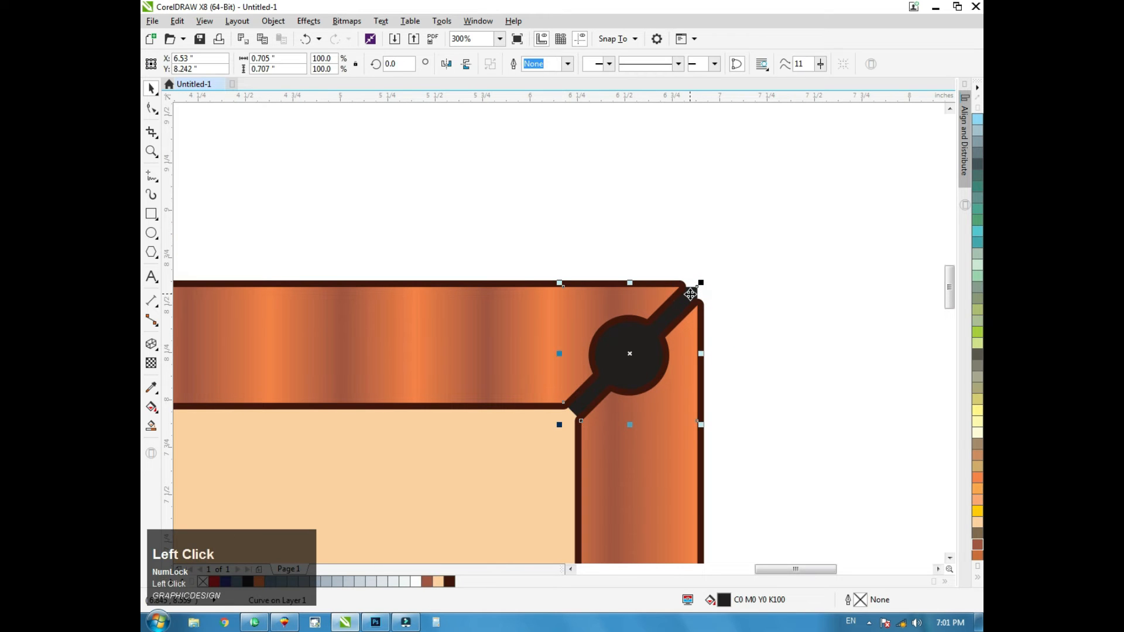
pyautogui.moveTo(690, 295); pyautogui.dragTo(640, 363)
pyautogui.hotkey('ctrl', 'z')
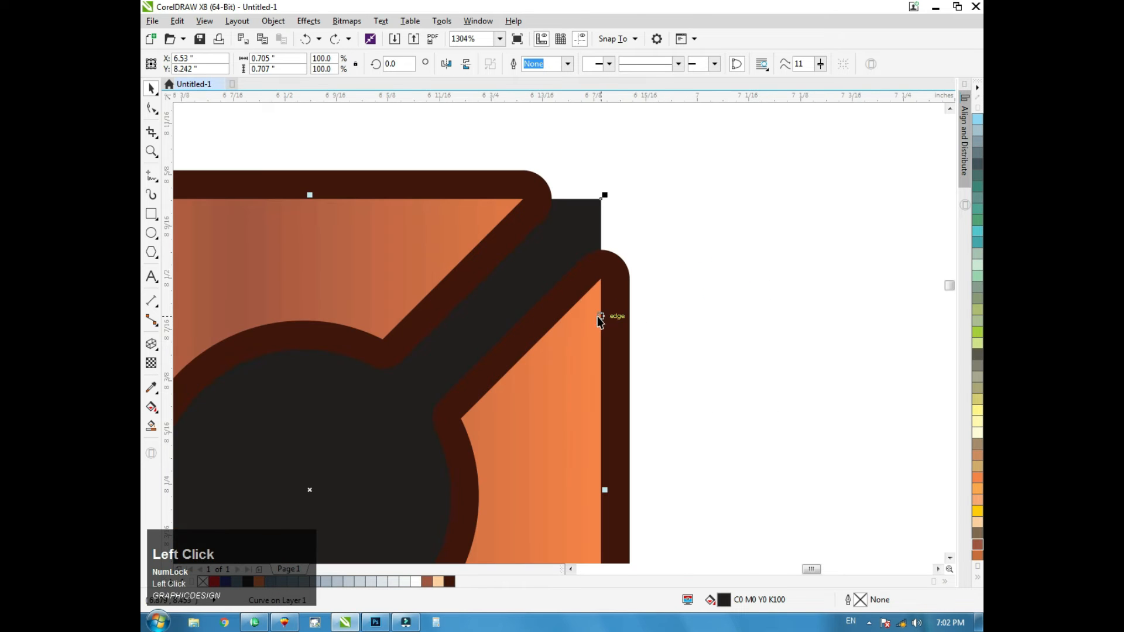
# - Outline the frame and upper-right black corner piece at 5 pt with round corners, centred position, behind fill and scaling with the object
pyautogui.press('F12')
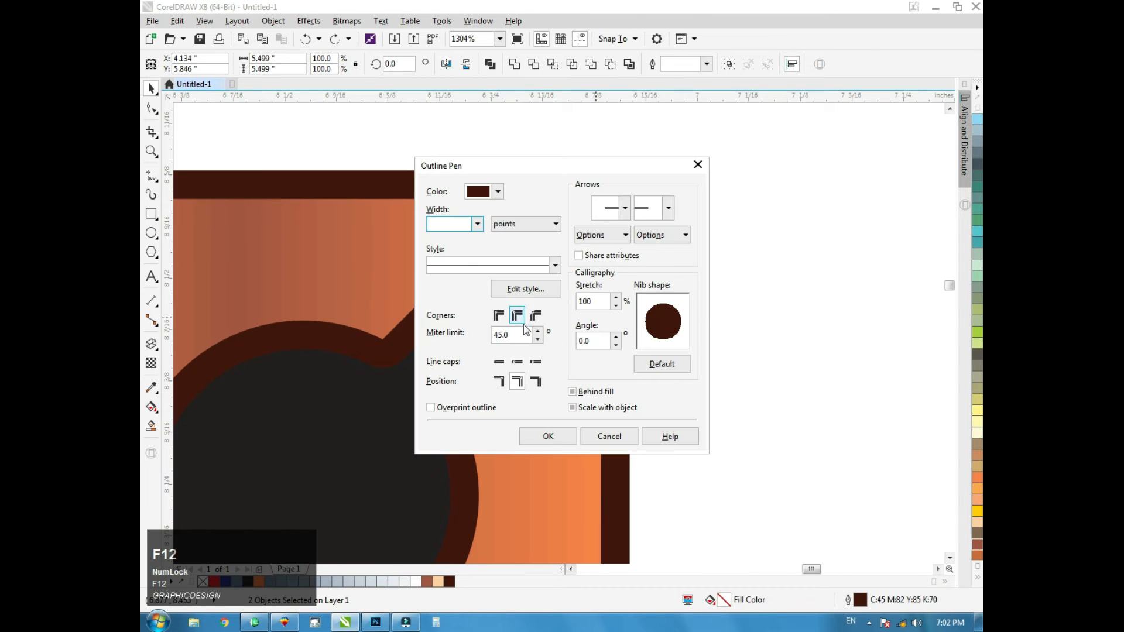
pyautogui.write('5')
pyautogui.click(447, 226)
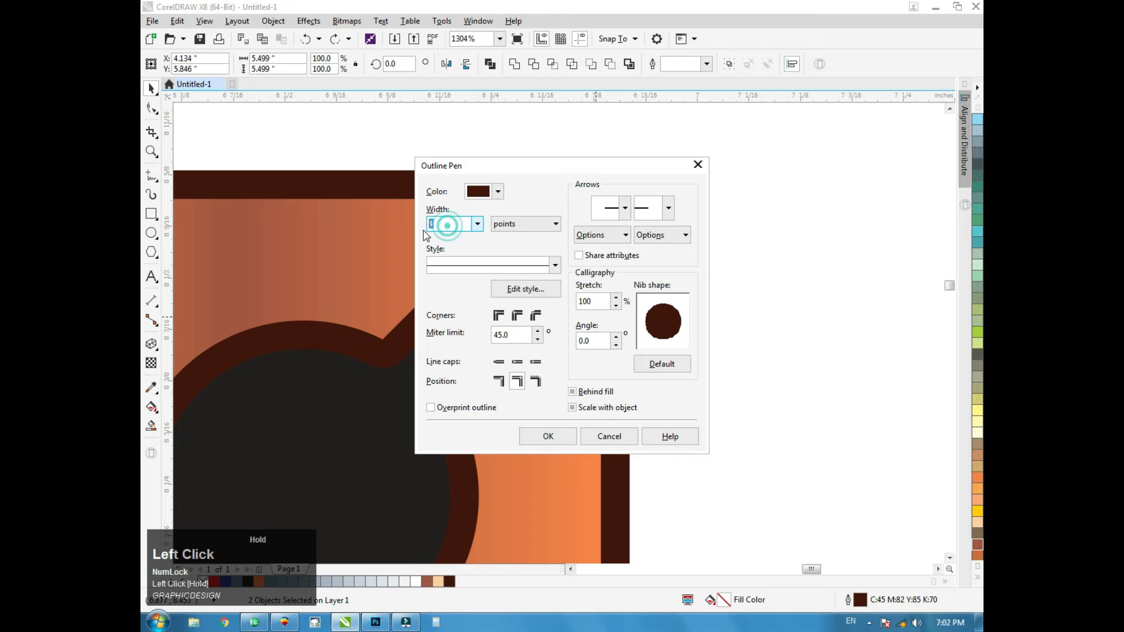
pyautogui.click(518, 317)
pyautogui.click(518, 382)
pyautogui.click(573, 392)
pyautogui.click(572, 408)
pyautogui.press('Return')
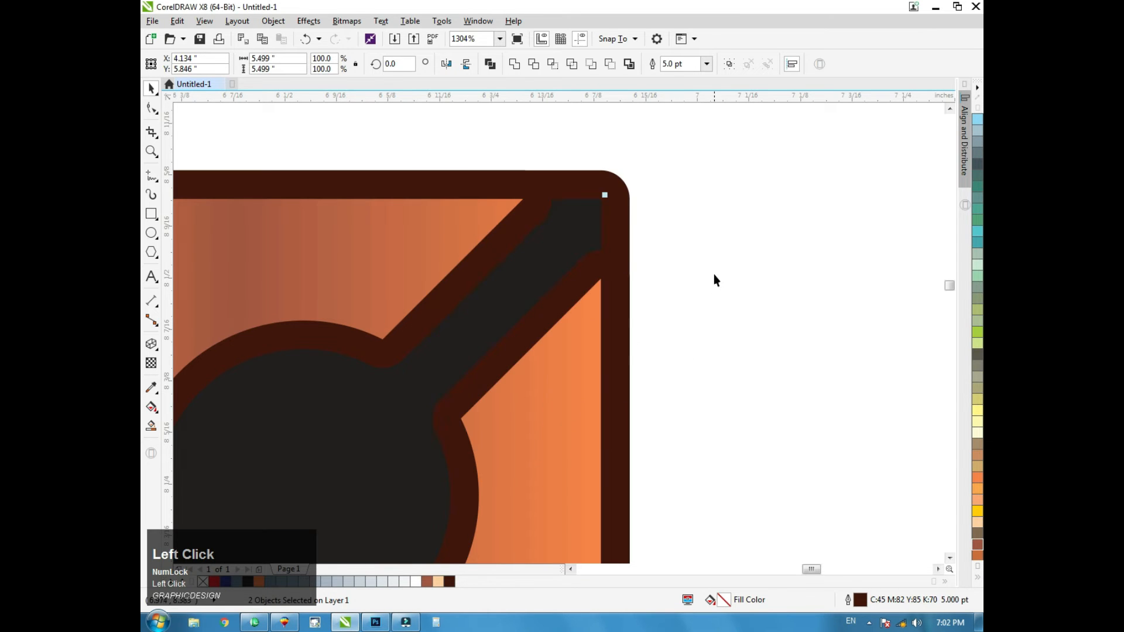
# - Repeat the dark brown 5 pt outline on the other three black corner pieces
pyautogui.click(619, 216)
pyautogui.press('F3')
pyautogui.press('F4')
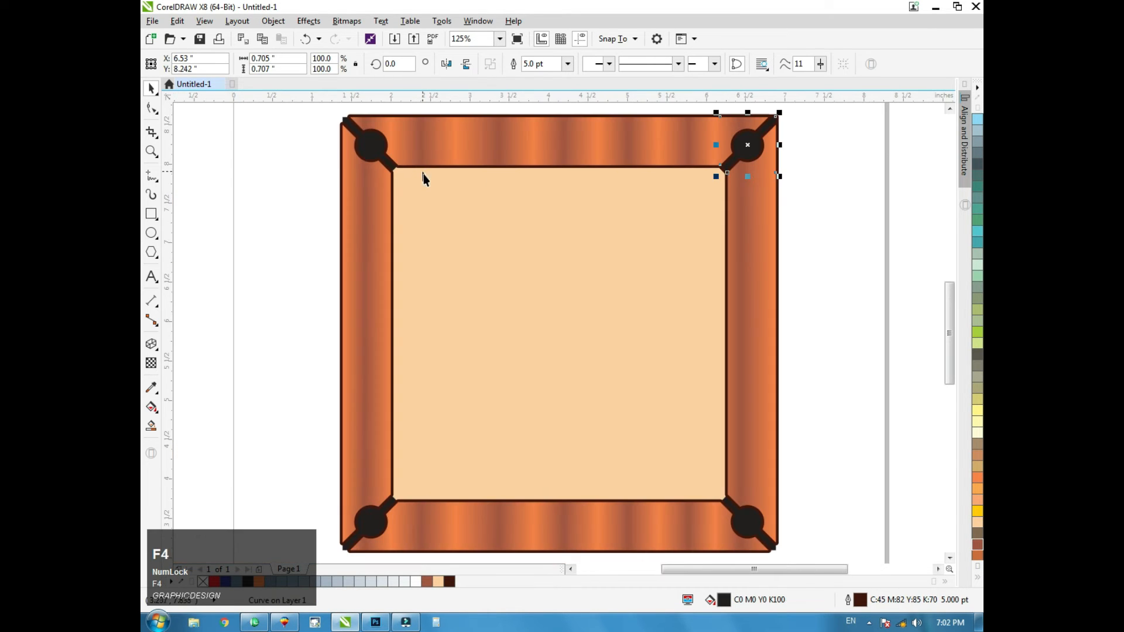
pyautogui.click(369, 143)
pyautogui.hotkey('ctrl', 'r')
pyautogui.click(356, 514)
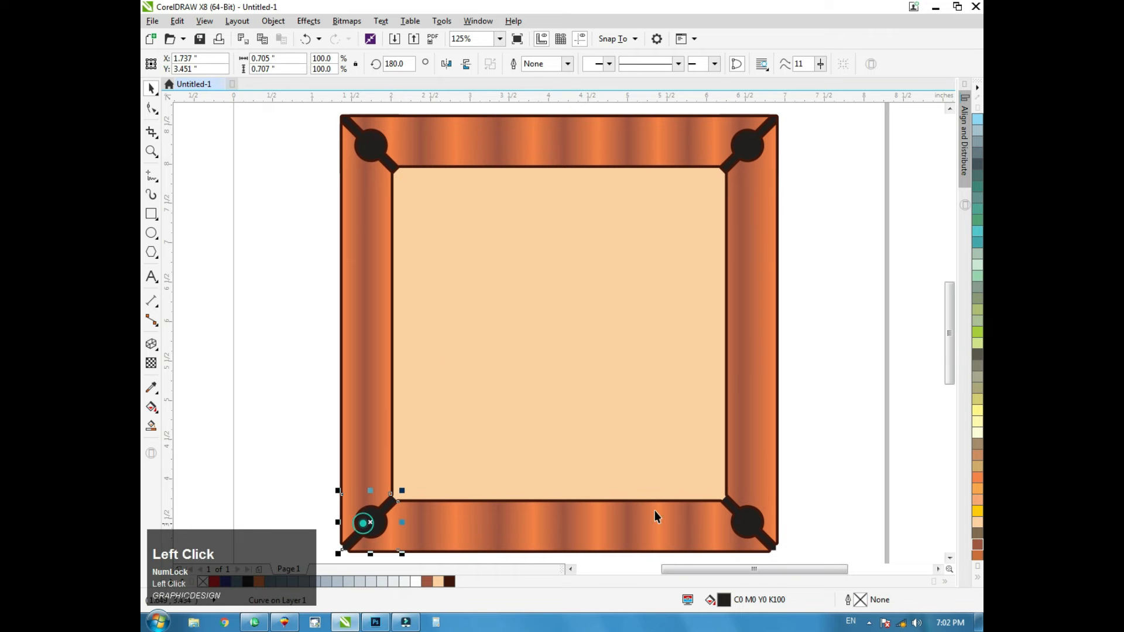
pyautogui.click(753, 524)
pyautogui.press('F2')
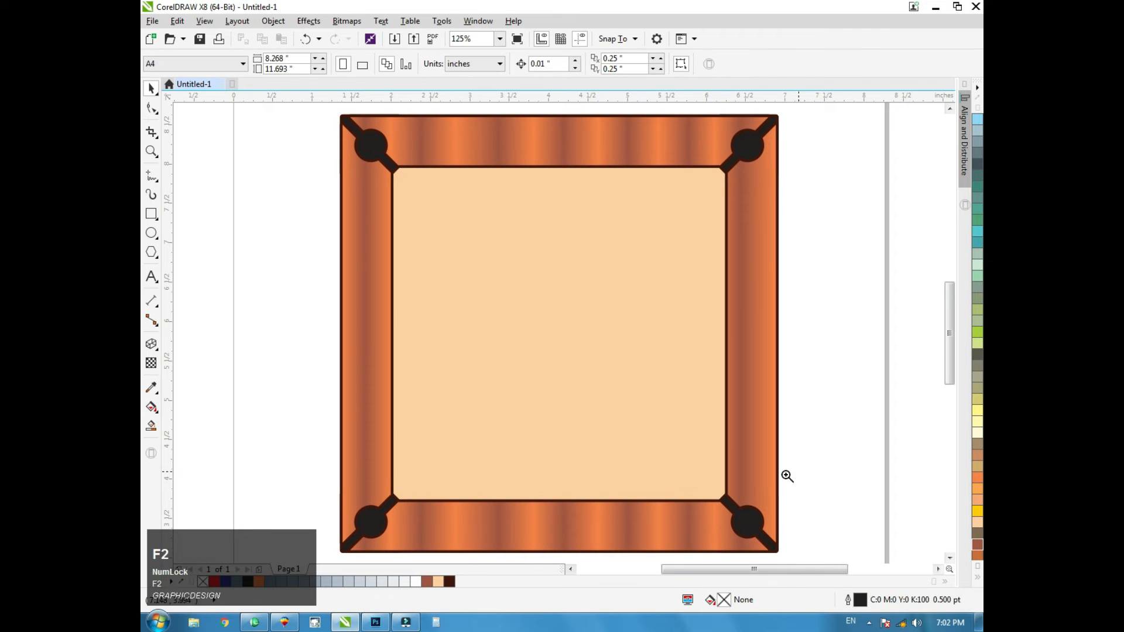
pyautogui.click(791, 473)
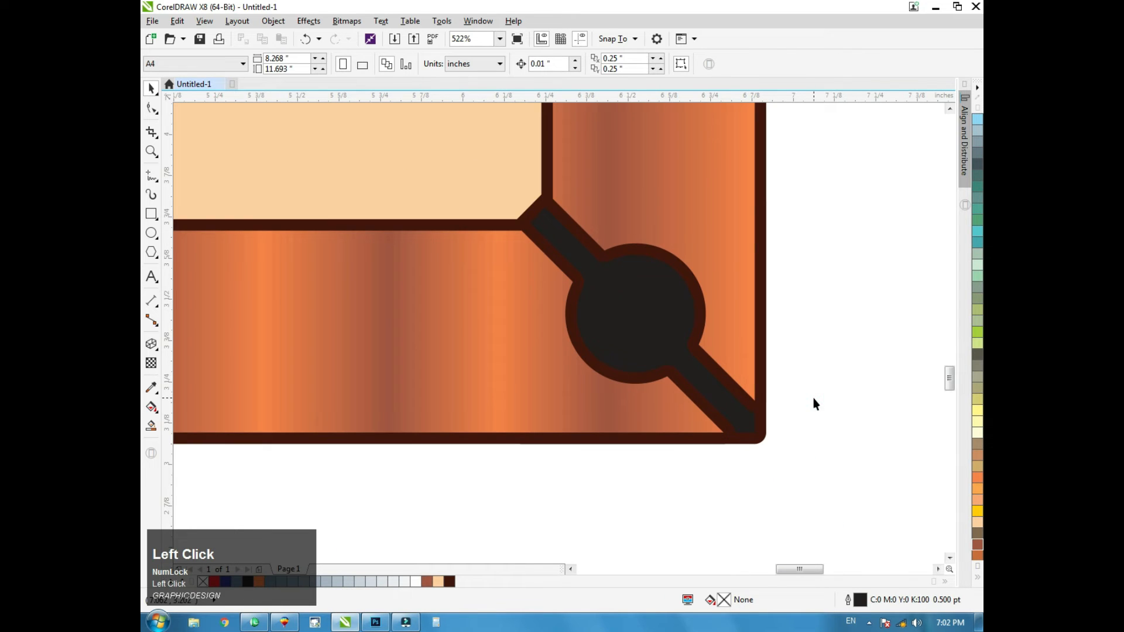
pyautogui.scroll(-2, 815, 404)
pyautogui.press('F4')
pyautogui.click(839, 312)
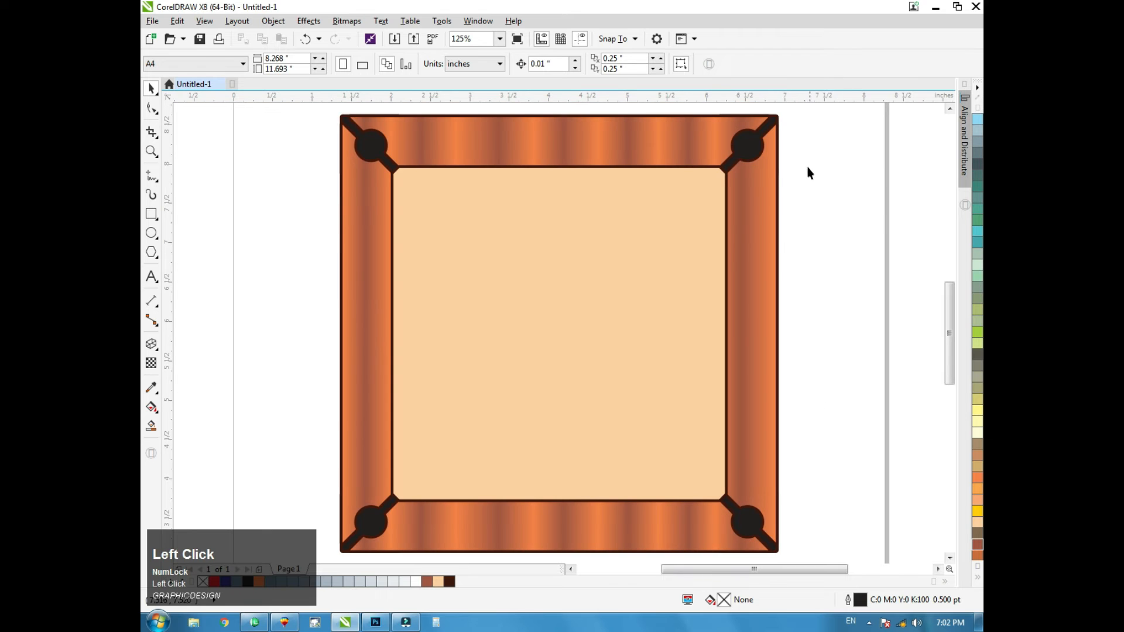
# - Change the fill of the upper-right corner piece to the deeper solid black palette colour
pyautogui.click(753, 151)
pyautogui.press('F2')
pyautogui.moveTo(802, 184); pyautogui.dragTo(700, 120)
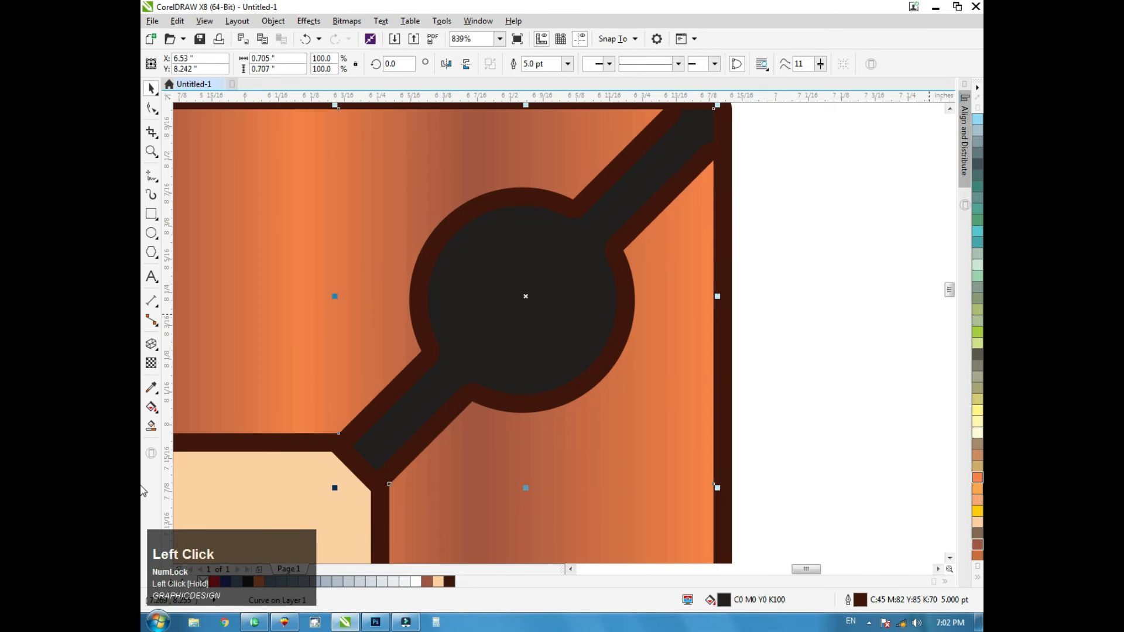
pyautogui.click(978, 577)
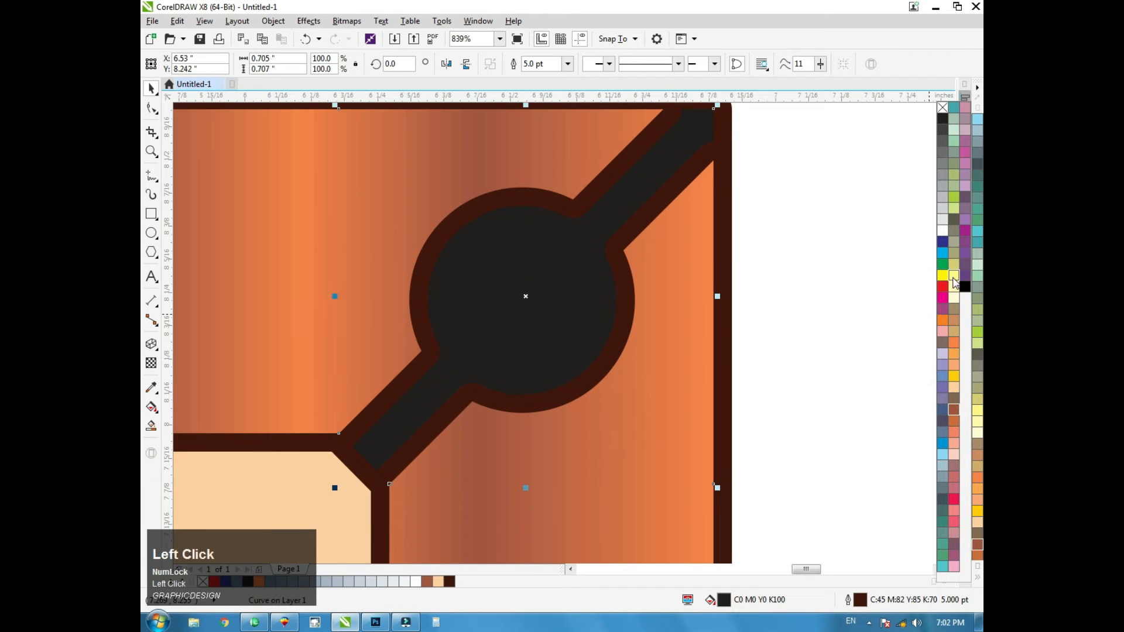
pyautogui.click(963, 287)
pyautogui.press('F4')
# - Repeat the solid black fill on the other three corner pieces
pyautogui.click(371, 144)
pyautogui.hotkey('ctrl', 'r')
pyautogui.click(376, 518)
pyautogui.hotkey('ctrl', 'r')
pyautogui.click(750, 522)
pyautogui.hotkey('ctrl', 'r')
pyautogui.click(808, 488)
# - Save the drawing to the Desktop as Carnboard in CDR format
pyautogui.hotkey('ctrl', 's')
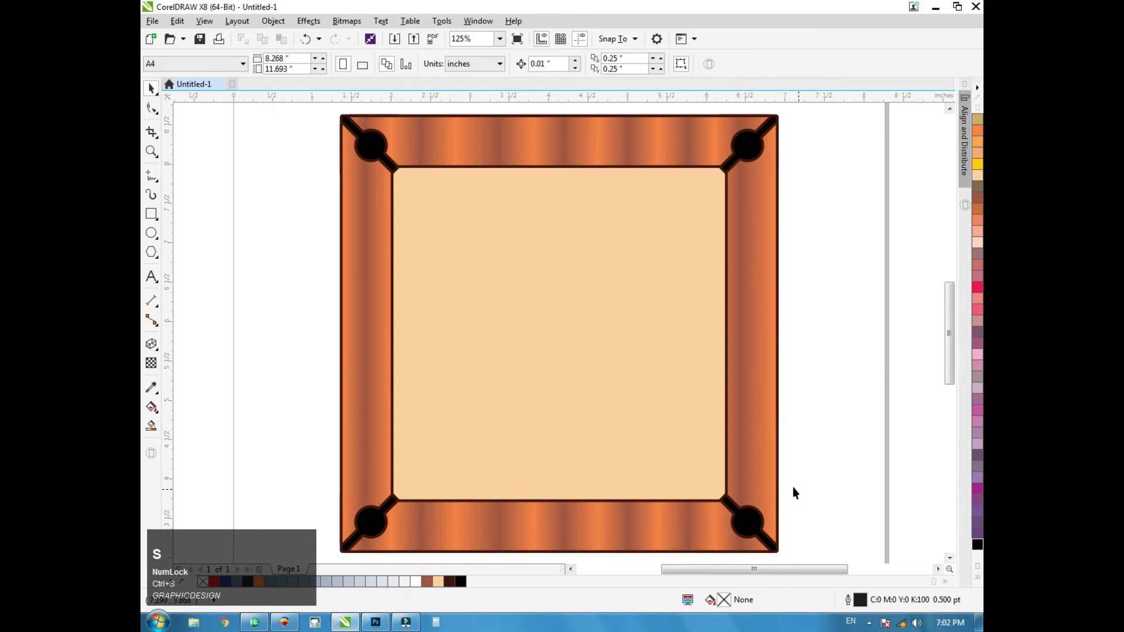
pyautogui.click(155, 232)
pyautogui.click(412, 313)
pyautogui.click(528, 444)
pyautogui.write('C')
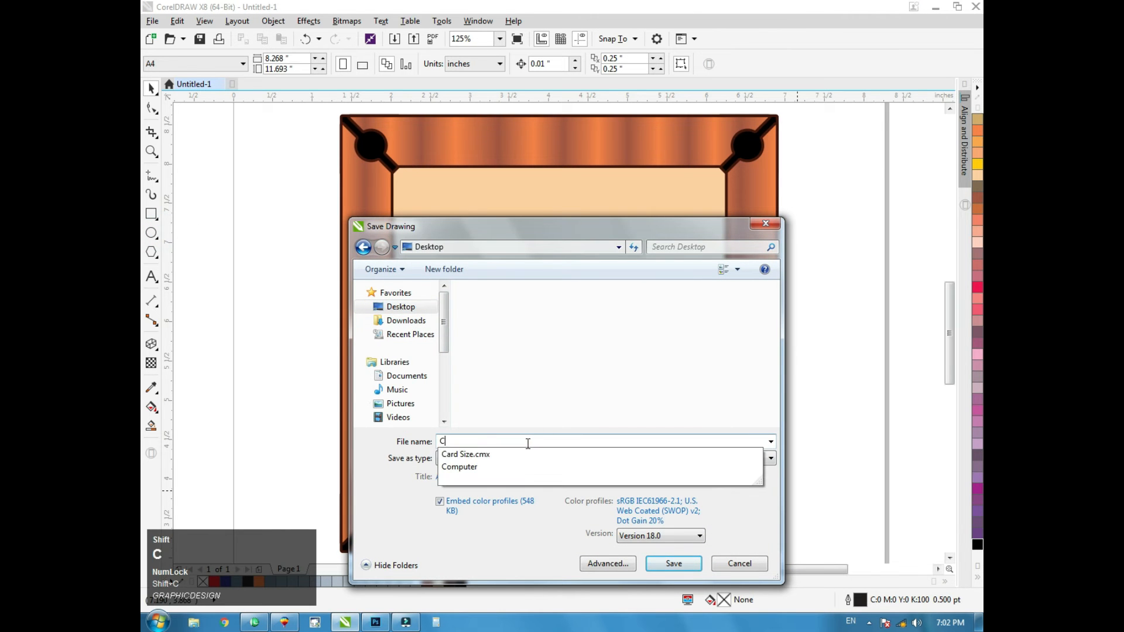
pyautogui.write('arnb')
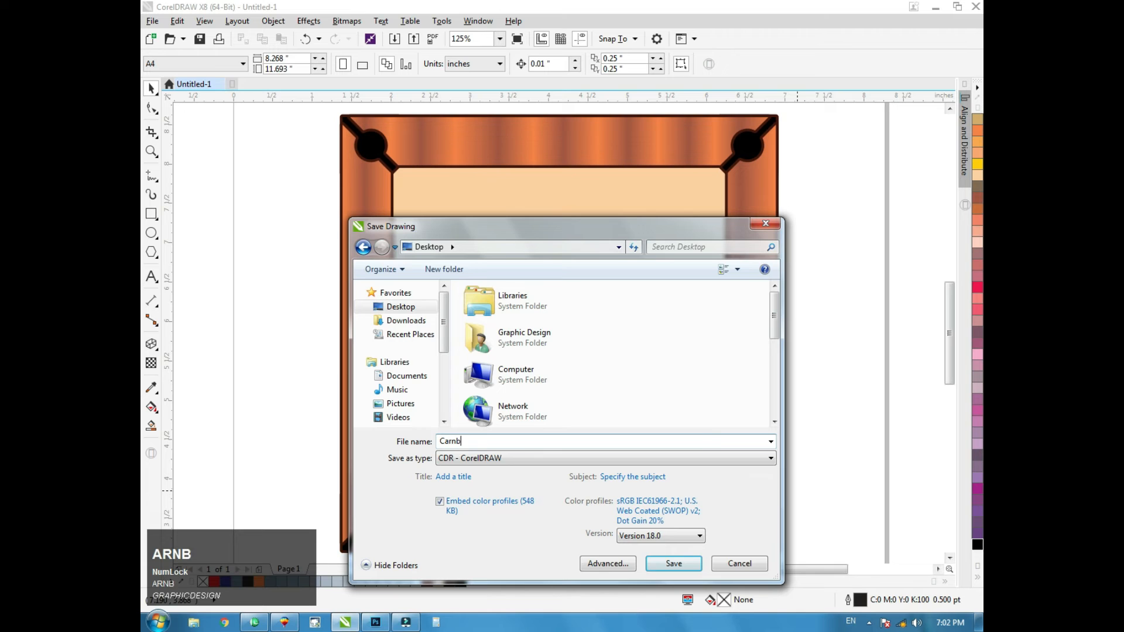
pyautogui.write('oard')
pyautogui.press('Return')
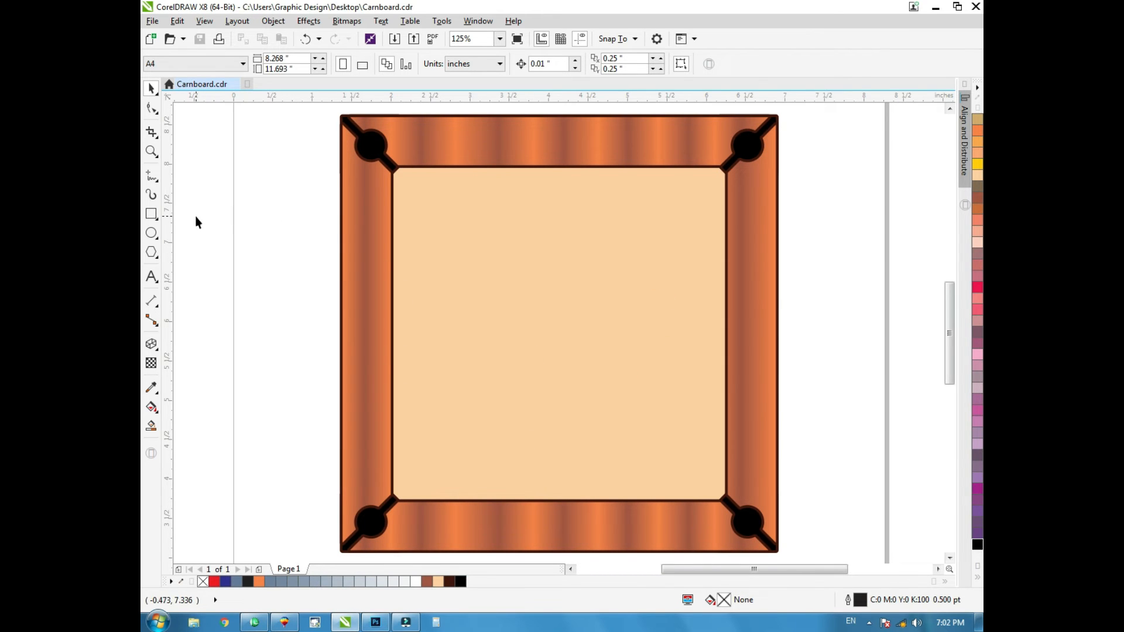
# - Draw a square about 3.63 in wide inside the peach panel and centre it on the frame
pyautogui.click(151, 213)
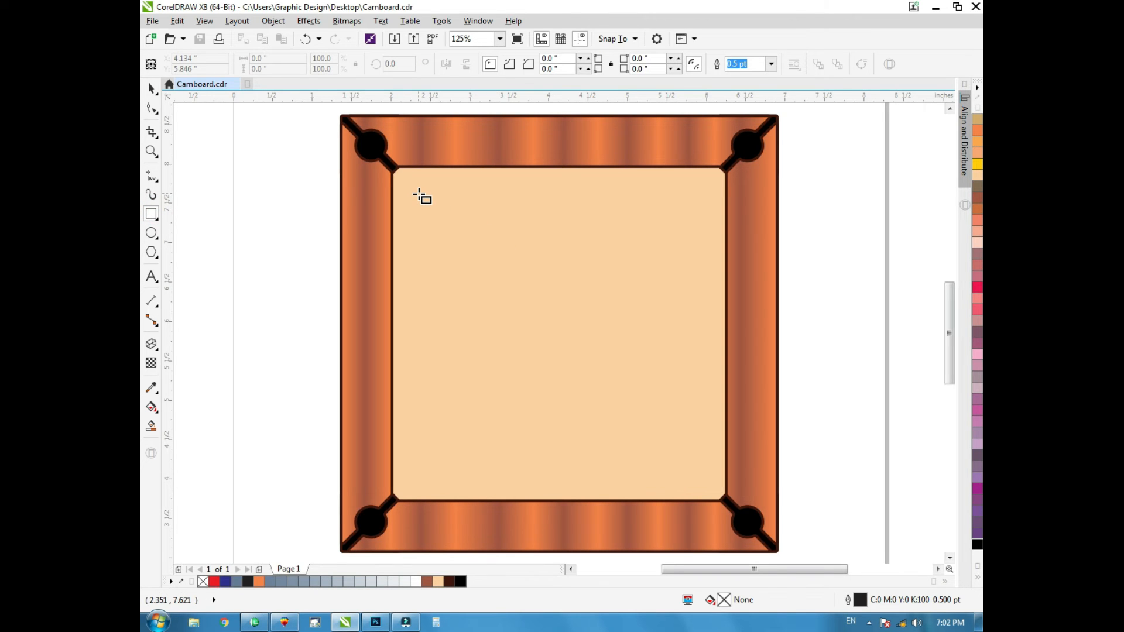
pyautogui.moveTo(418, 194)
pyautogui.mouseDown()
pyautogui.moveTo(504, 293)
pyautogui.moveTo(705, 481)
pyautogui.mouseUp()
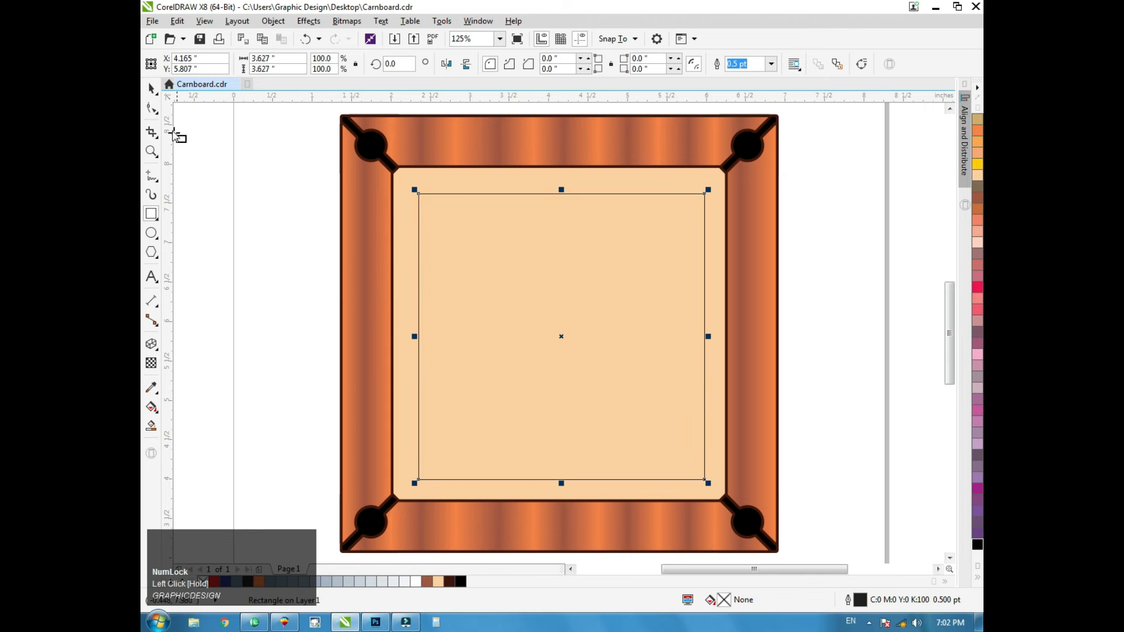
pyautogui.click(151, 87)
pyautogui.keyDown('shift'); pyautogui.click(457, 154); pyautogui.keyUp('shift')
pyautogui.press('c')
pyautogui.press('e')
pyautogui.click(557, 257)
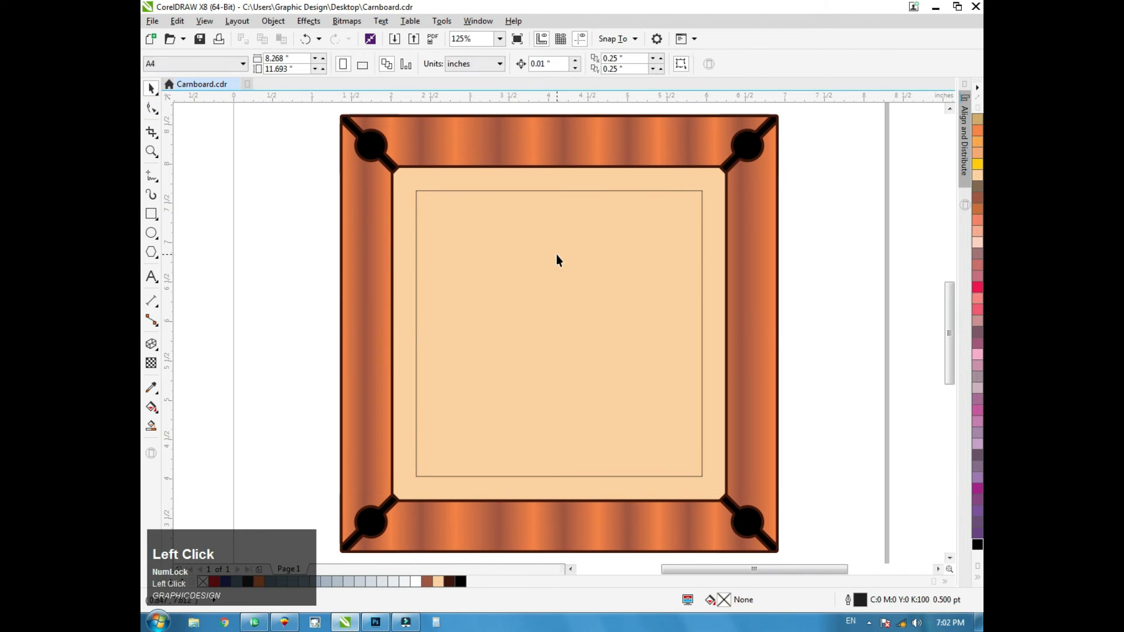
pyautogui.click(556, 255)
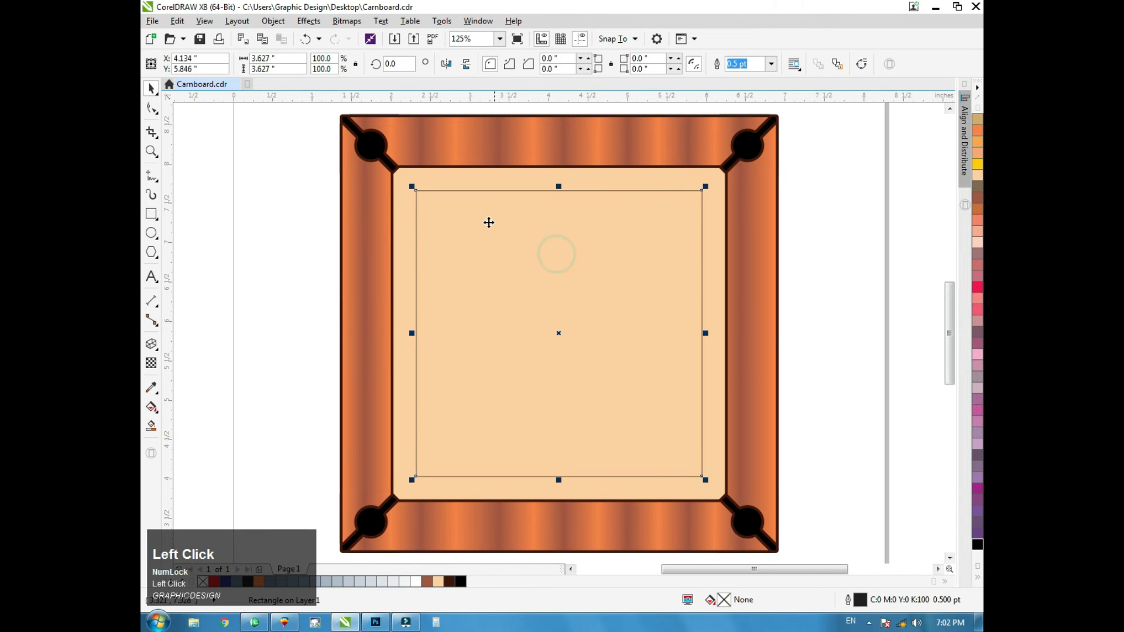
# - Switch the inner square to chamfered corners and set the upper-left one to 0.5 in, then 0.3 in
pyautogui.click(527, 66)
pyautogui.click(589, 58)
pyautogui.click(565, 58)
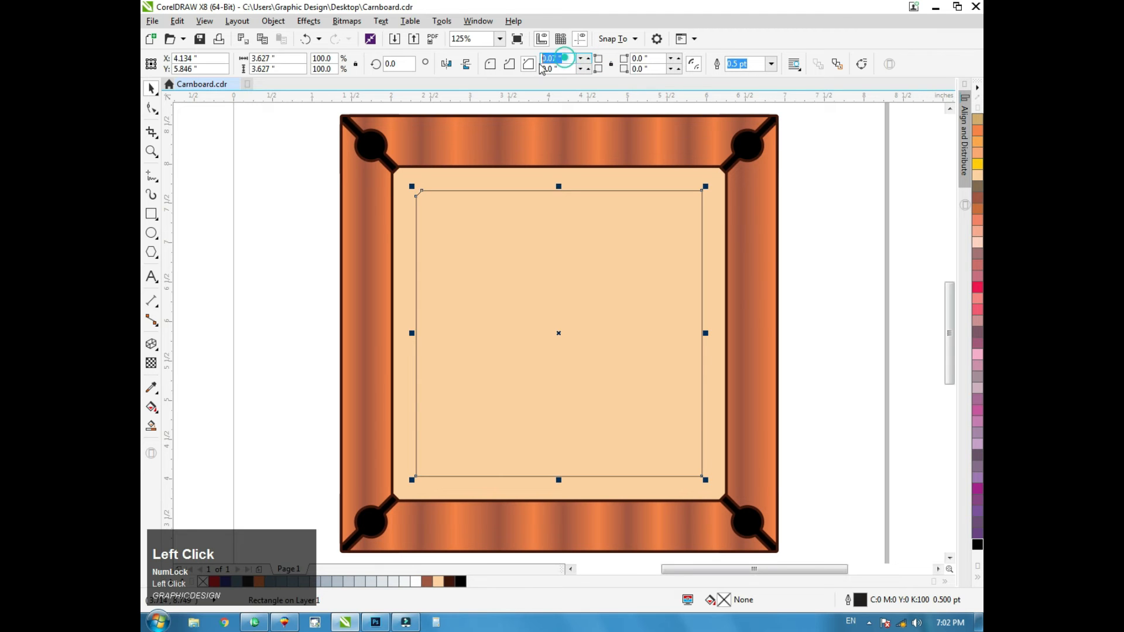
pyautogui.moveTo(571, 59); pyautogui.dragTo(533, 65)
pyautogui.write('0.5')
pyautogui.press('Return')
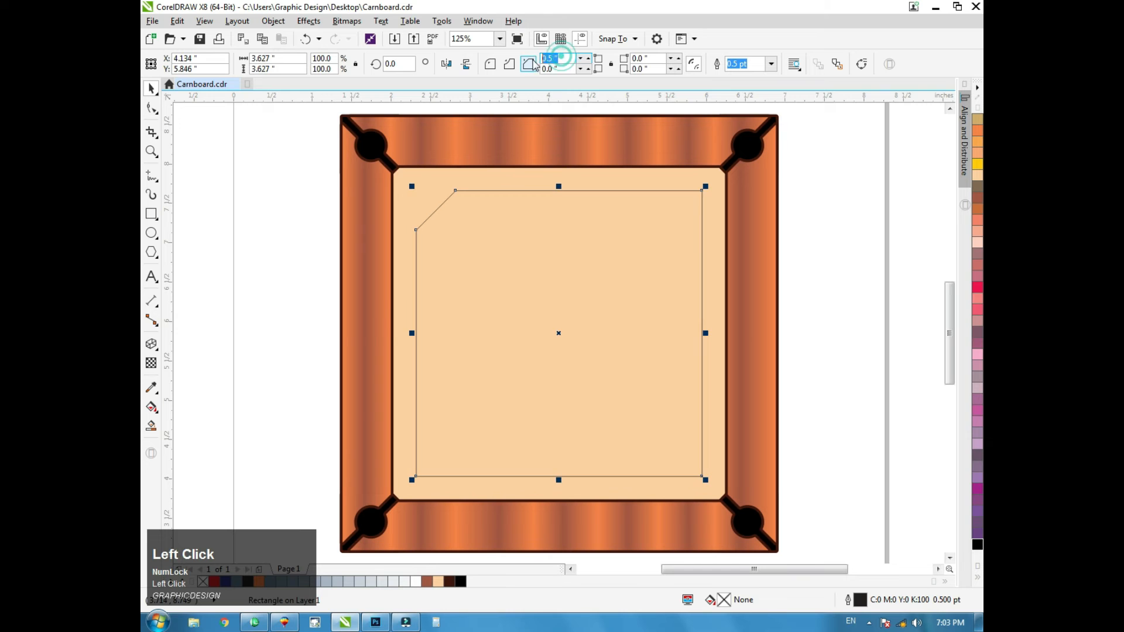
pyautogui.write('0.3')
pyautogui.press('Return')
# - Reset the corner sizes and chamfer all four corners of the inner square equally at 0.3 in
pyautogui.click(657, 59)
pyautogui.click(611, 63)
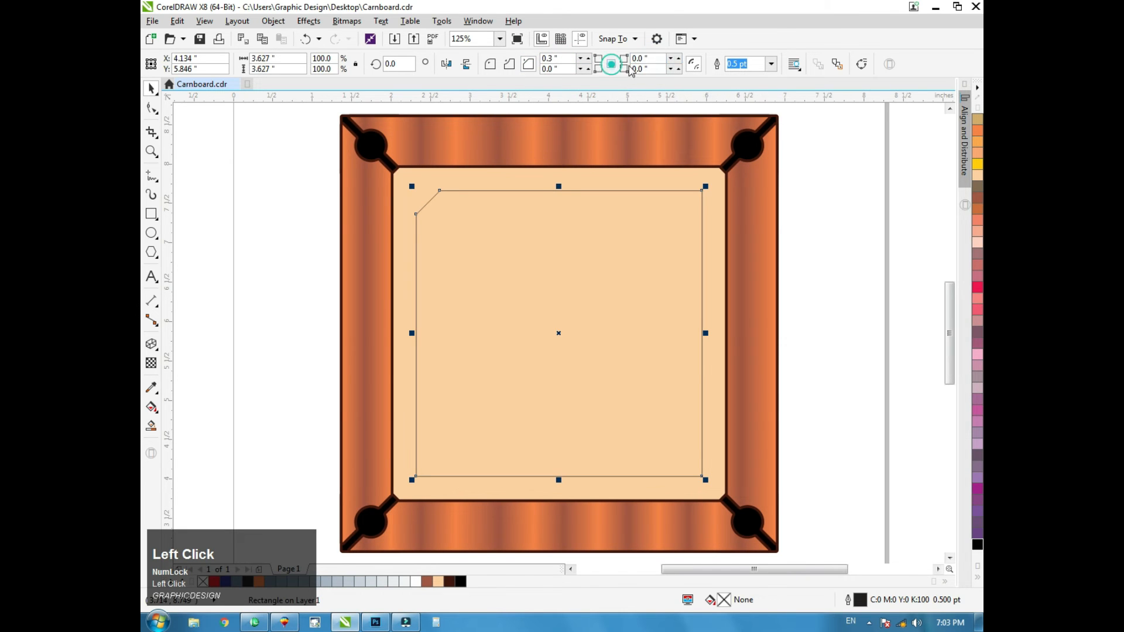
pyautogui.write('0.3')
pyautogui.press('Return')
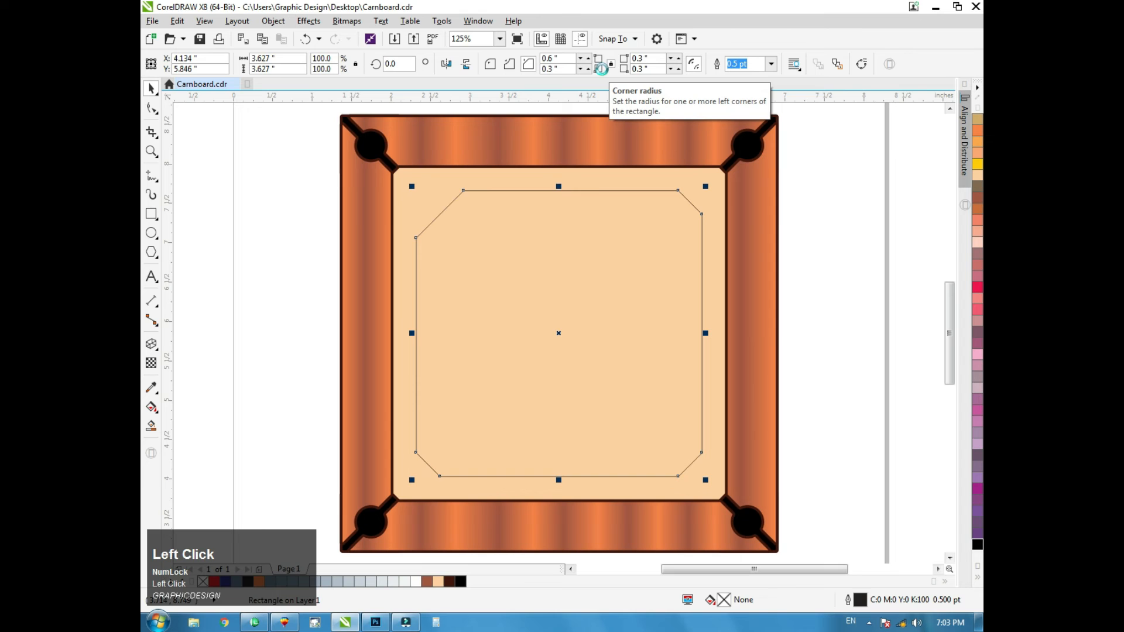
pyautogui.click(529, 64)
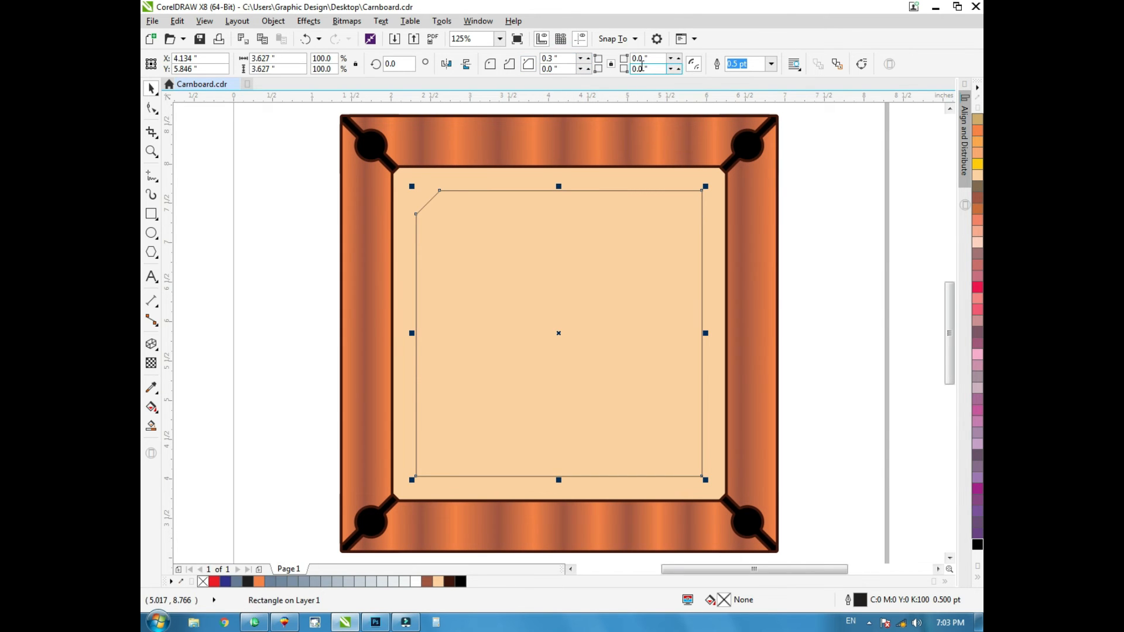
pyautogui.click(568, 58)
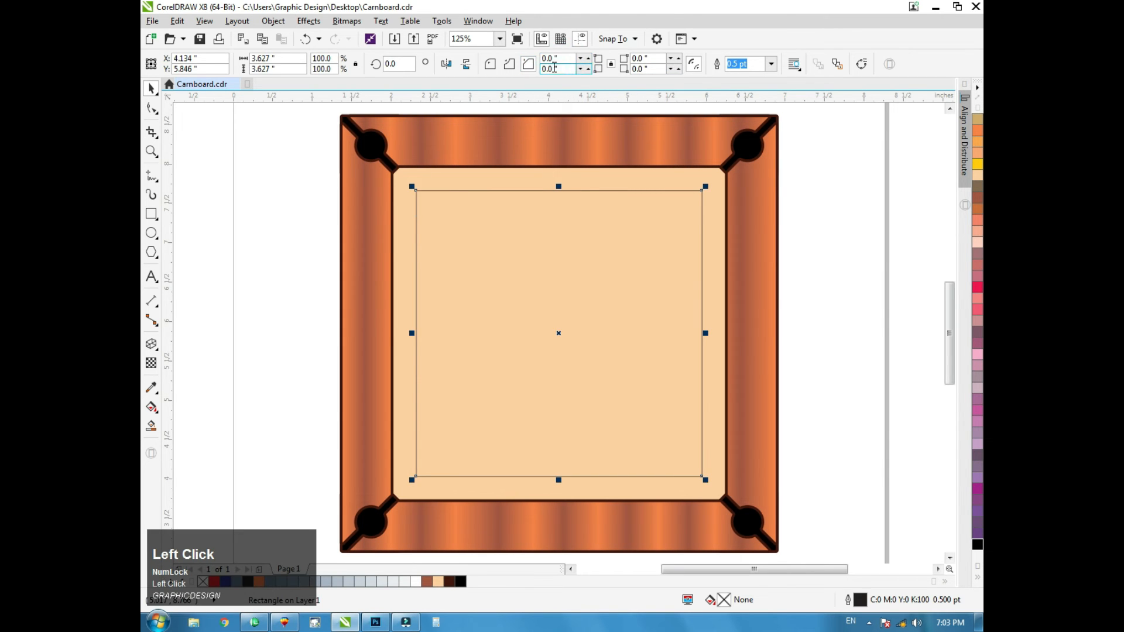
pyautogui.press('Return')
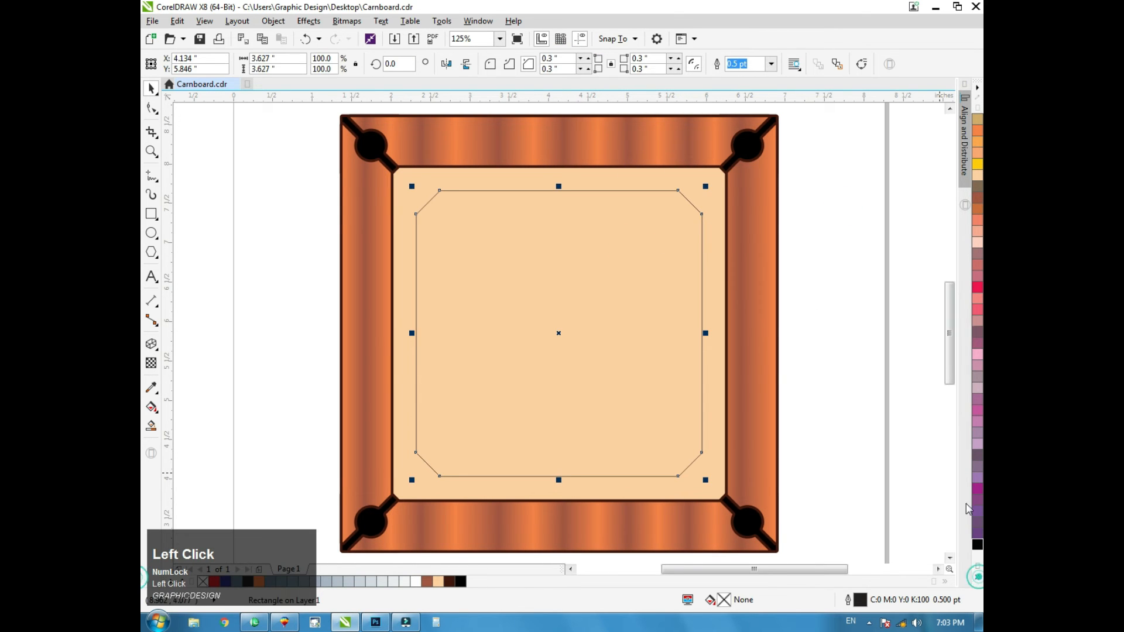
# - Convert the chamfered square to curves and give it a dark brown (C45 M82 Y85 K70) outline of 1.5 pt
pyautogui.click(661, 284)
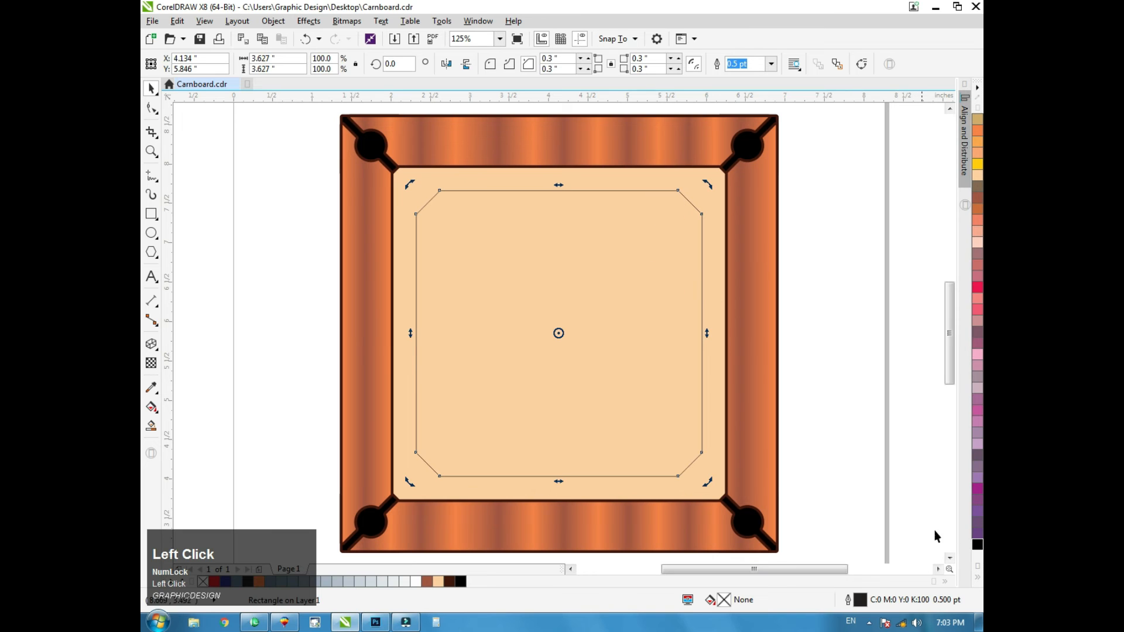
pyautogui.rightClick(449, 581)
pyautogui.hotkey('ctrl', 'q')
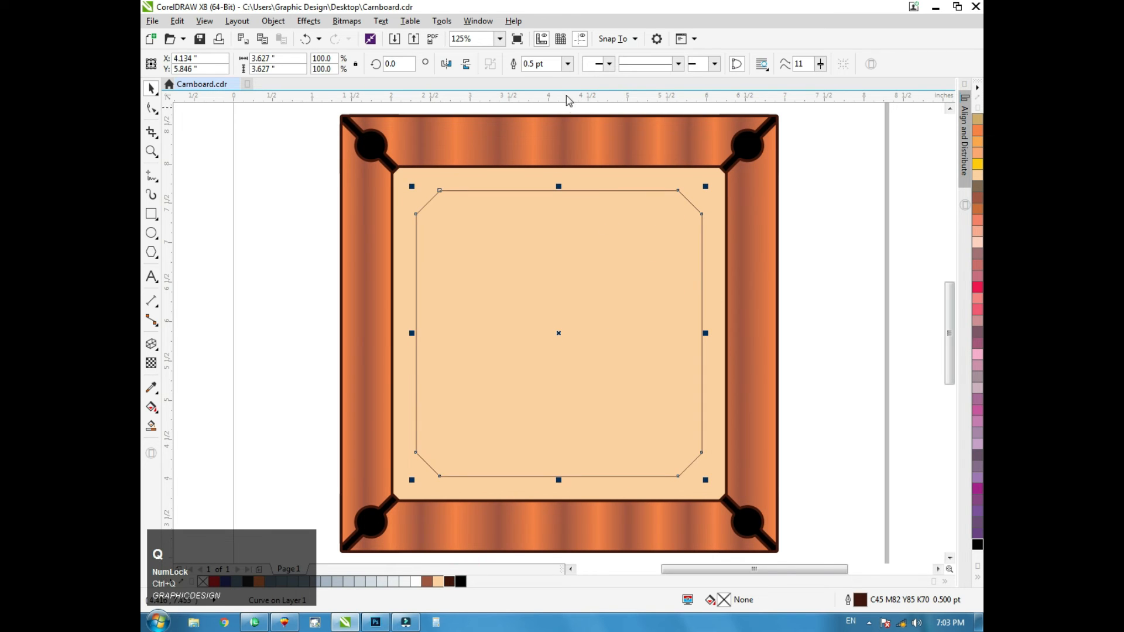
pyautogui.click(544, 64)
pyautogui.write('1.5')
pyautogui.press('Return')
pyautogui.moveTo(706, 186); pyautogui.dragTo(692, 204)
pyautogui.hotkey('ctrl', 'z')
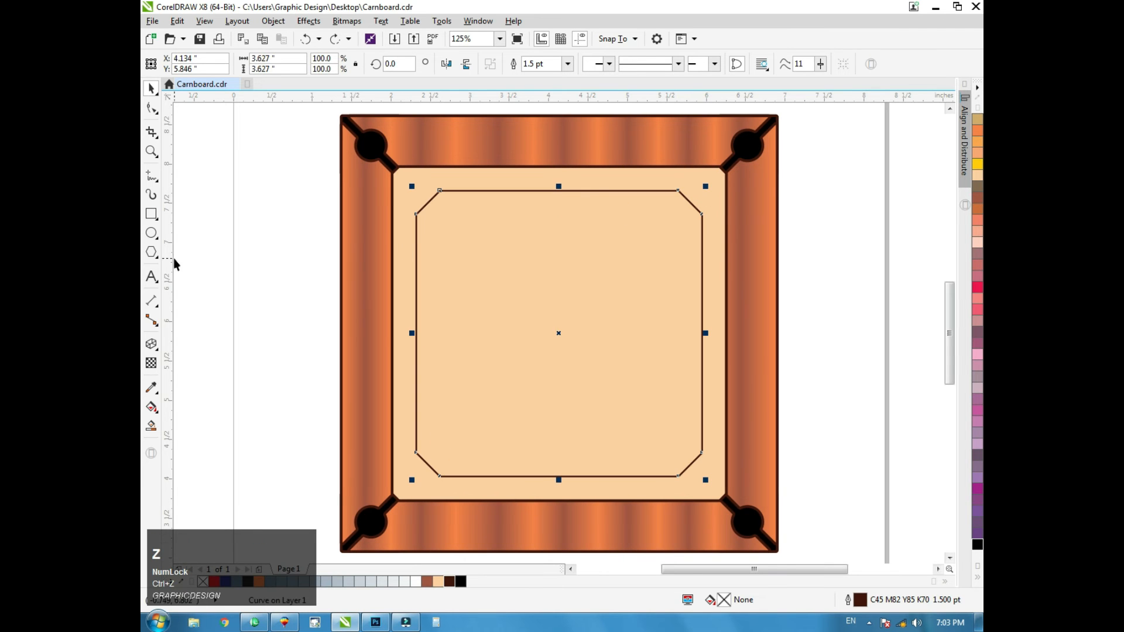
# - Add a one-step inward contour to the chamfered square at an offset of about 0.2 in
pyautogui.click(161, 354)
pyautogui.click(194, 360)
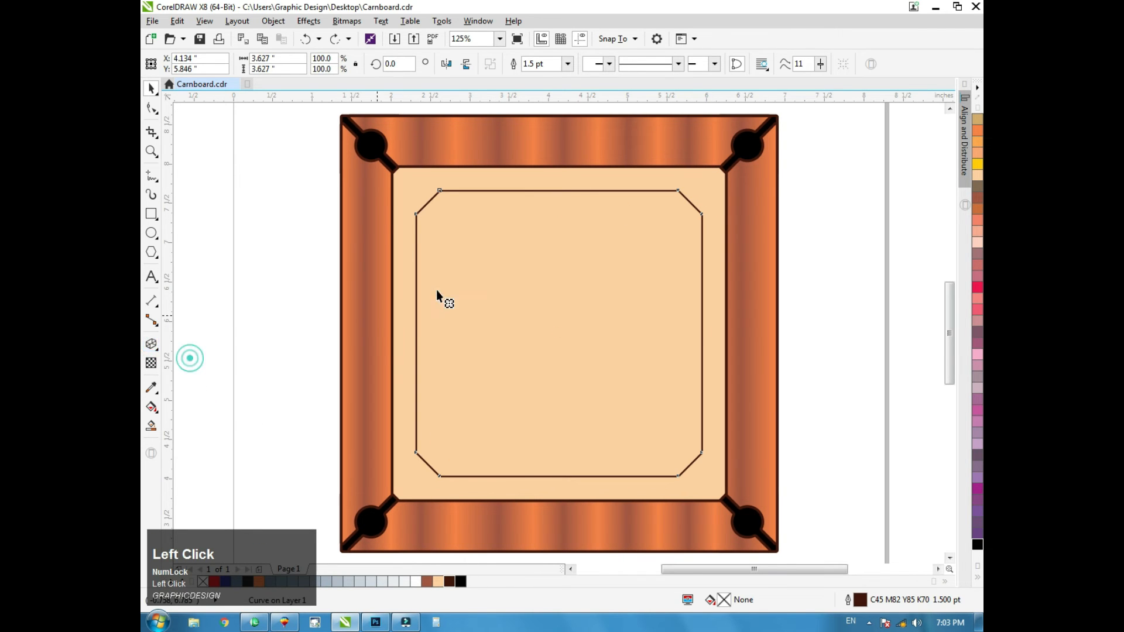
pyautogui.moveTo(441, 192); pyautogui.dragTo(455, 213)
pyautogui.click(152, 89)
pyautogui.click(228, 173)
# - Break the contour group apart so the inner chamfered outline is a separate object
pyautogui.click(545, 246)
pyautogui.press('F2')
pyautogui.moveTo(694, 179); pyautogui.dragTo(641, 258)
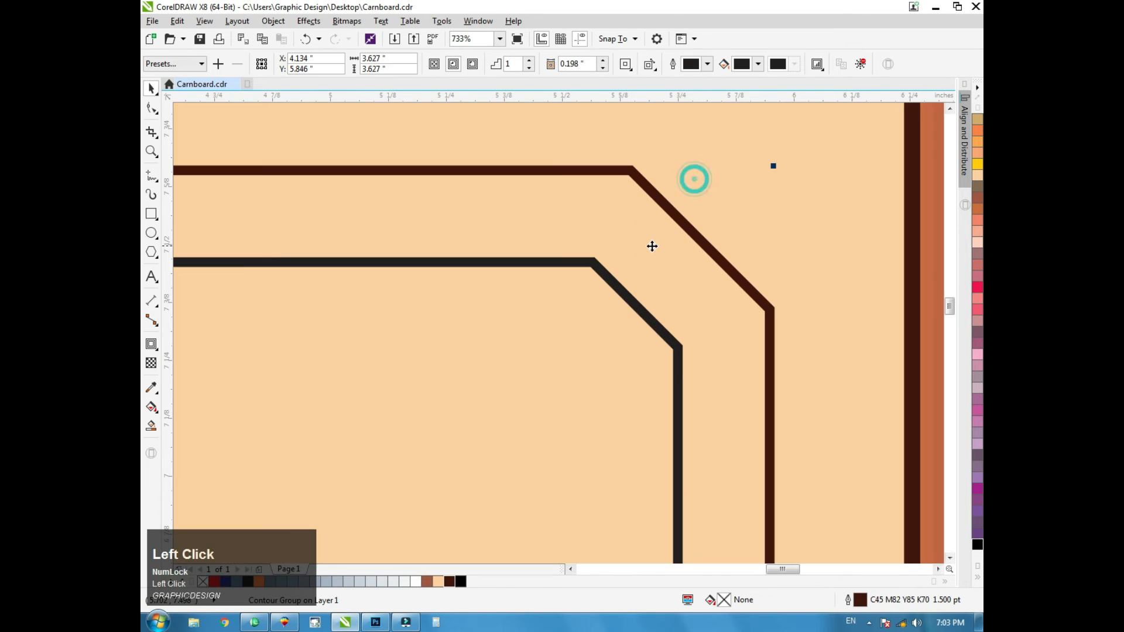
pyautogui.rightClick(631, 193)
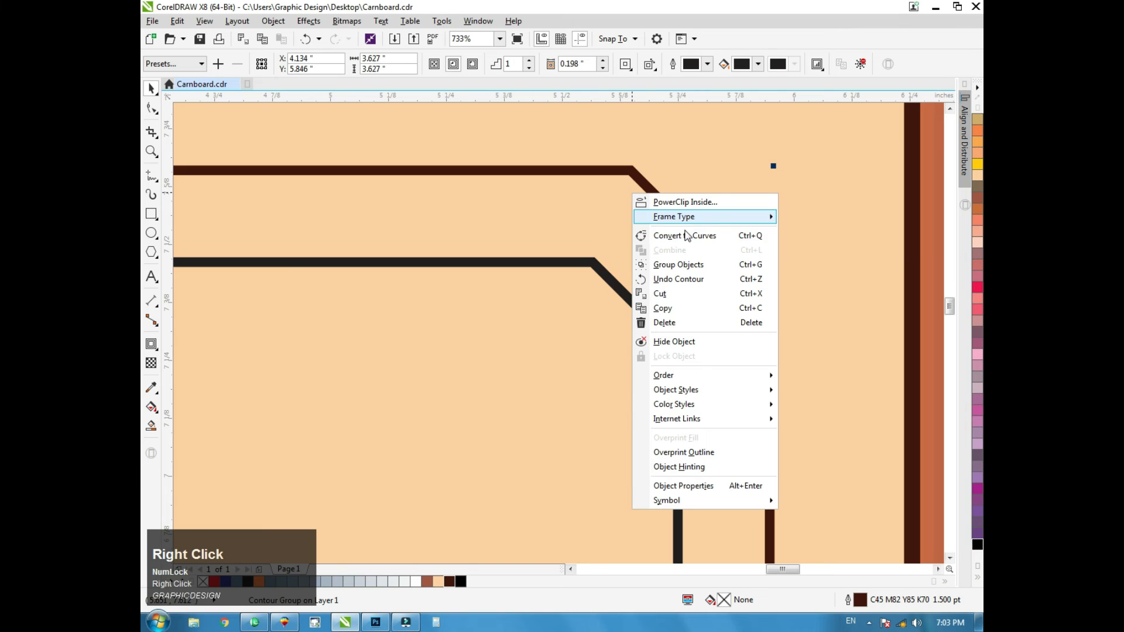
pyautogui.rightClick(630, 178)
pyautogui.rightClick(630, 174)
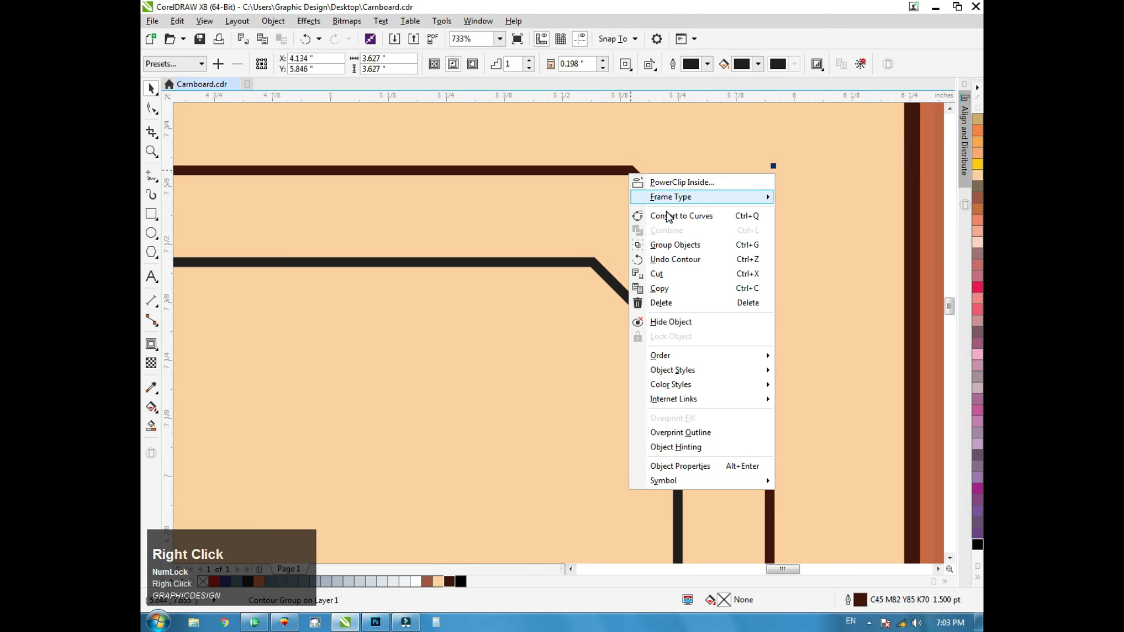
pyautogui.rightClick(588, 263)
pyautogui.click(620, 289)
pyautogui.press('F3')
pyautogui.press('F3')
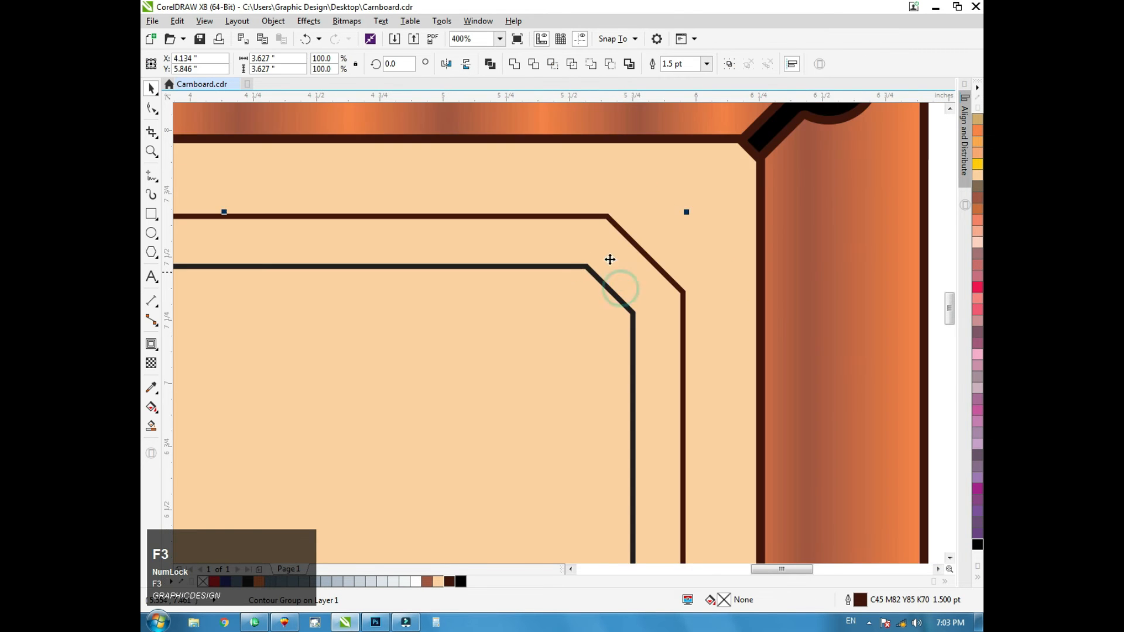
pyautogui.press('F4')
pyautogui.click(854, 228)
# - Colour the outline of the inner chamfered shape dark brown to match the outer one
pyautogui.click(634, 239)
pyautogui.rightClick(449, 582)
pyautogui.click(314, 447)
pyautogui.click(540, 201)
pyautogui.click(795, 223)
# - Draw a circle about 1.39 in across in the middle of the panel and centre it on the board
pyautogui.moveTo(757, 166); pyautogui.dragTo(416, 461)
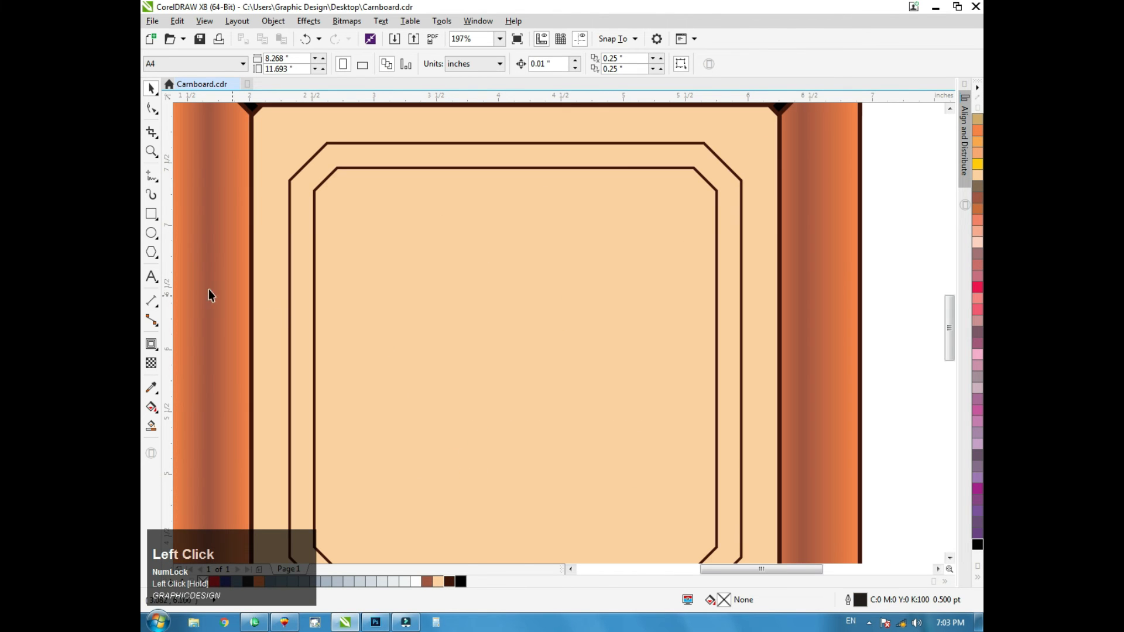
pyautogui.click(151, 232)
pyautogui.moveTo(431, 288); pyautogui.dragTo(603, 461)
pyautogui.click(152, 88)
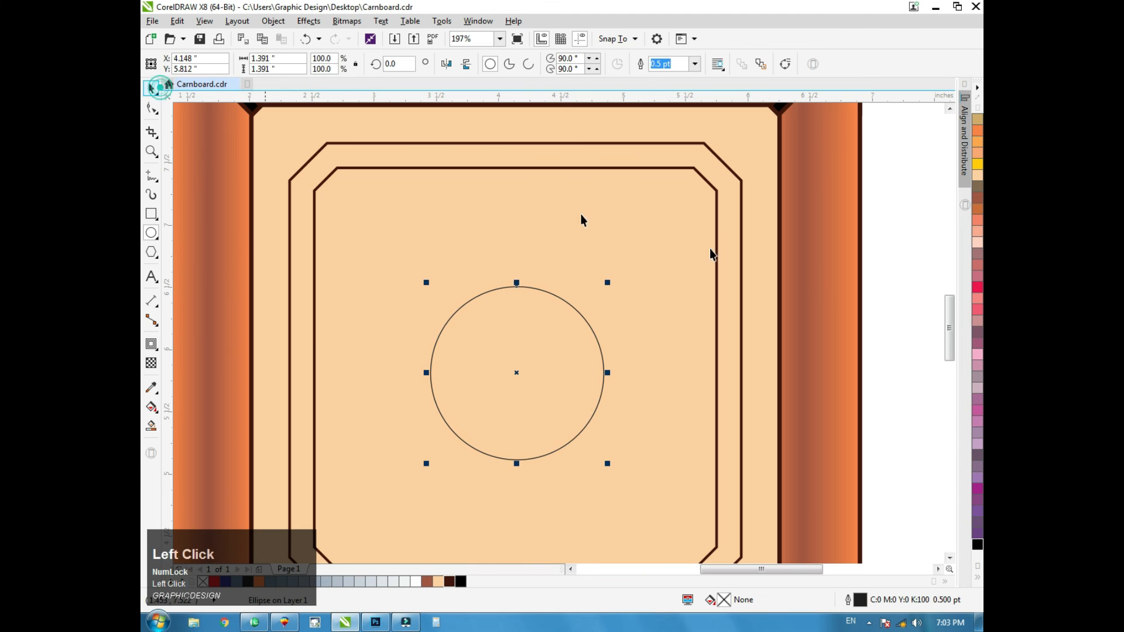
pyautogui.click(881, 290)
# - Draw a straight vertical line and centre it horizontally and vertically on the circle
pyautogui.click(569, 350)
pyautogui.press('F2')
pyautogui.moveTo(656, 248); pyautogui.dragTo(409, 493)
pyautogui.scroll(-1, 417, 251)
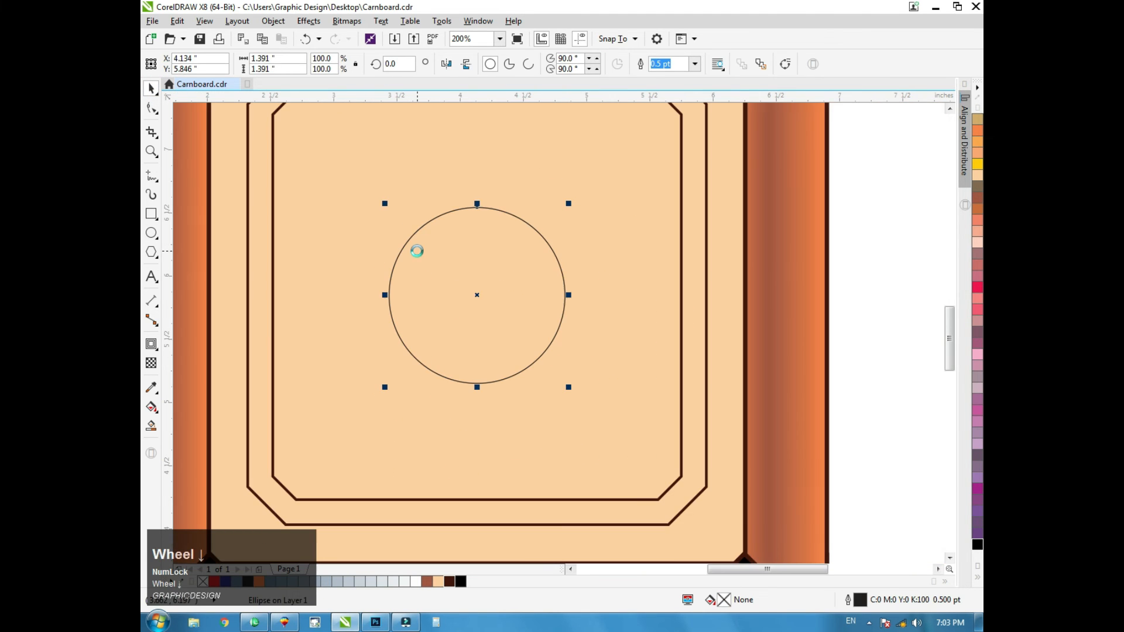
pyautogui.press('F2')
pyautogui.moveTo(622, 181); pyautogui.dragTo(388, 415)
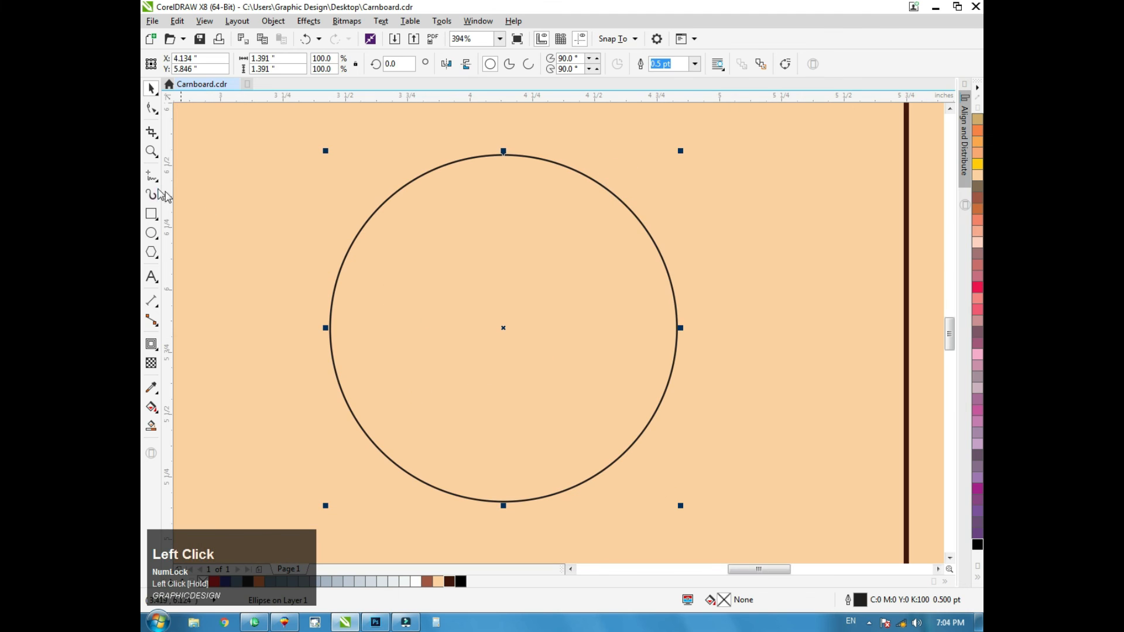
pyautogui.click(150, 177)
pyautogui.click(335, 164)
pyautogui.click(335, 474)
pyautogui.click(152, 86)
pyautogui.keyDown('shift'); pyautogui.click(582, 227); pyautogui.keyUp('shift')
pyautogui.press('c')
pyautogui.press('e')
pyautogui.click(713, 181)
# - Stretch the vertical line to about 1.45 in and give it a 1 pt dark brown outline
pyautogui.click(504, 188)
pyautogui.moveTo(505, 168); pyautogui.dragTo(515, 142)
pyautogui.moveTo(561, 64); pyautogui.dragTo(521, 63)
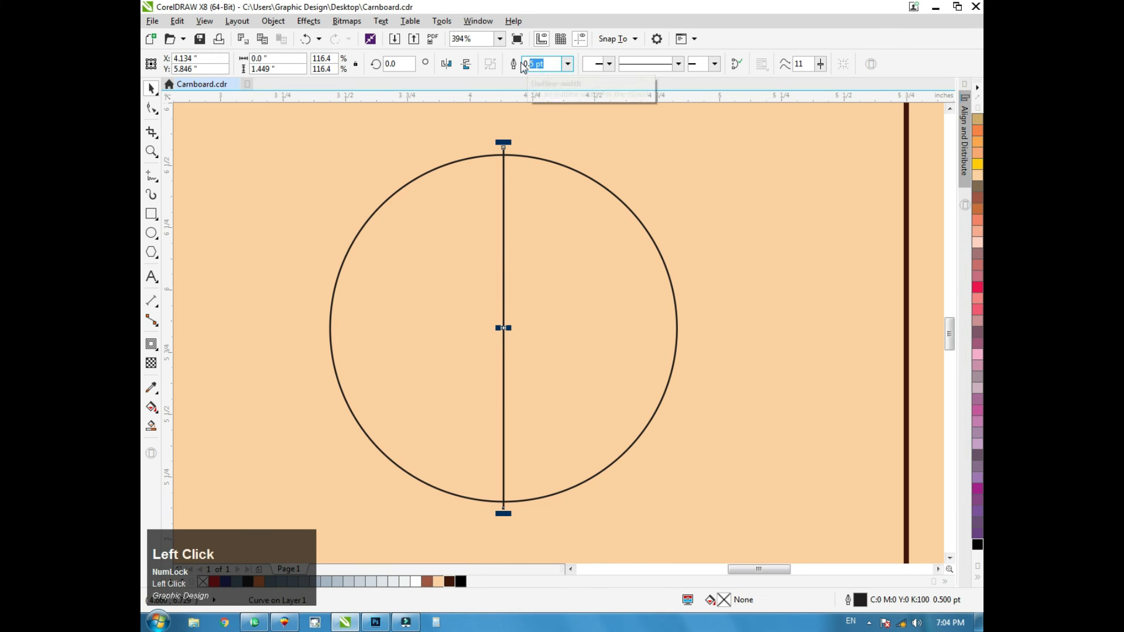
pyautogui.write('1')
pyautogui.press('Return')
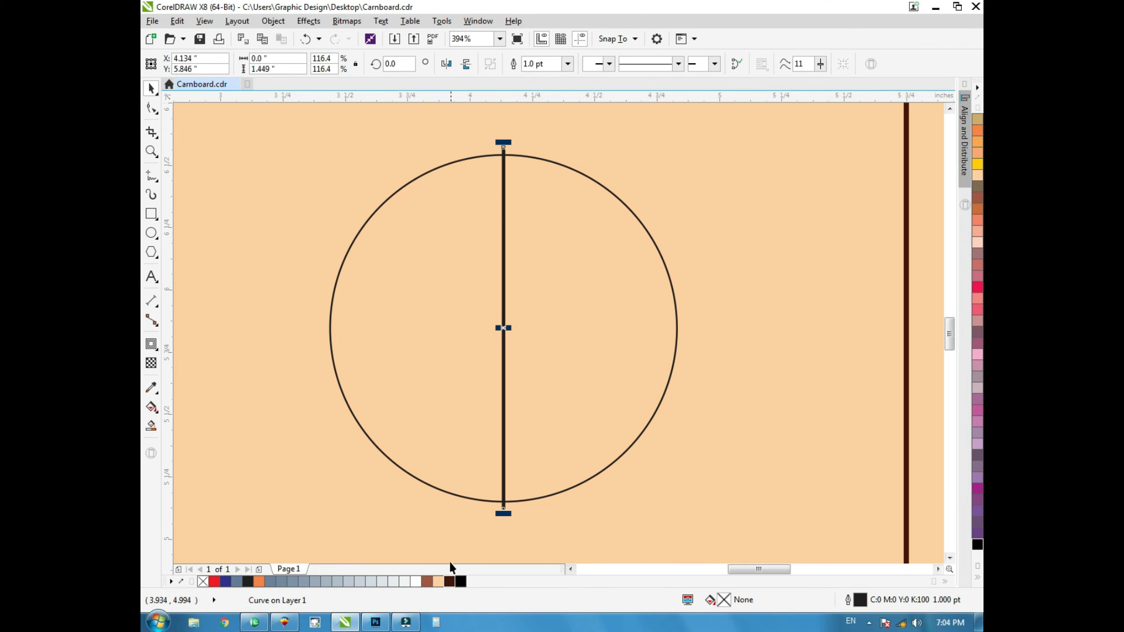
pyautogui.rightClick(449, 581)
# - Fill the centre circle with white and remove its outline
pyautogui.click(443, 340)
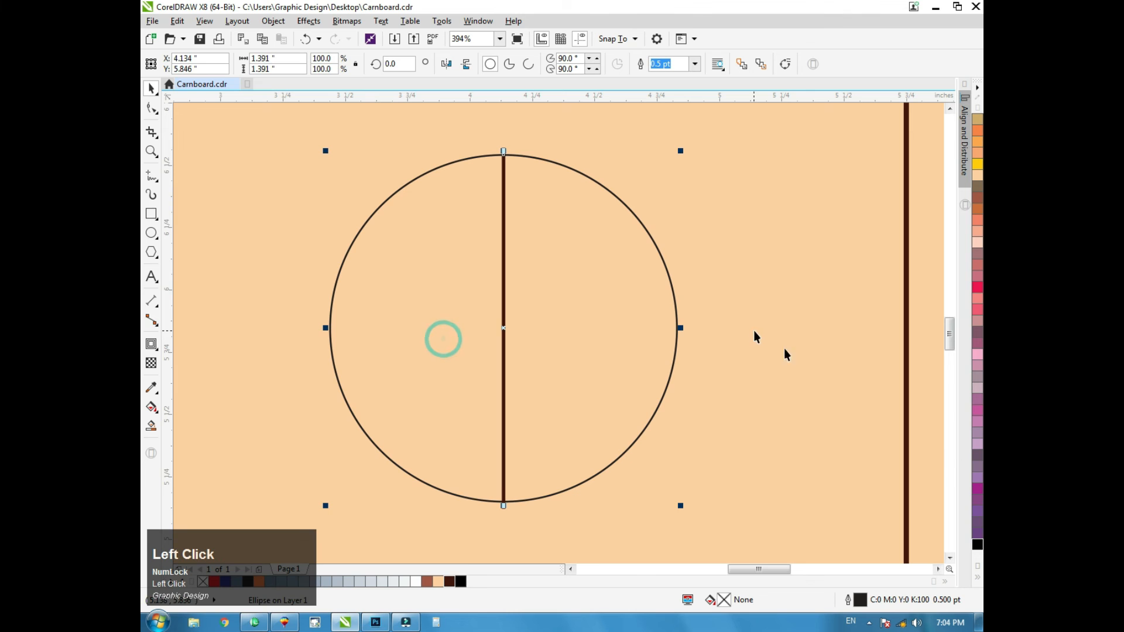
pyautogui.click(977, 580)
pyautogui.click(943, 231)
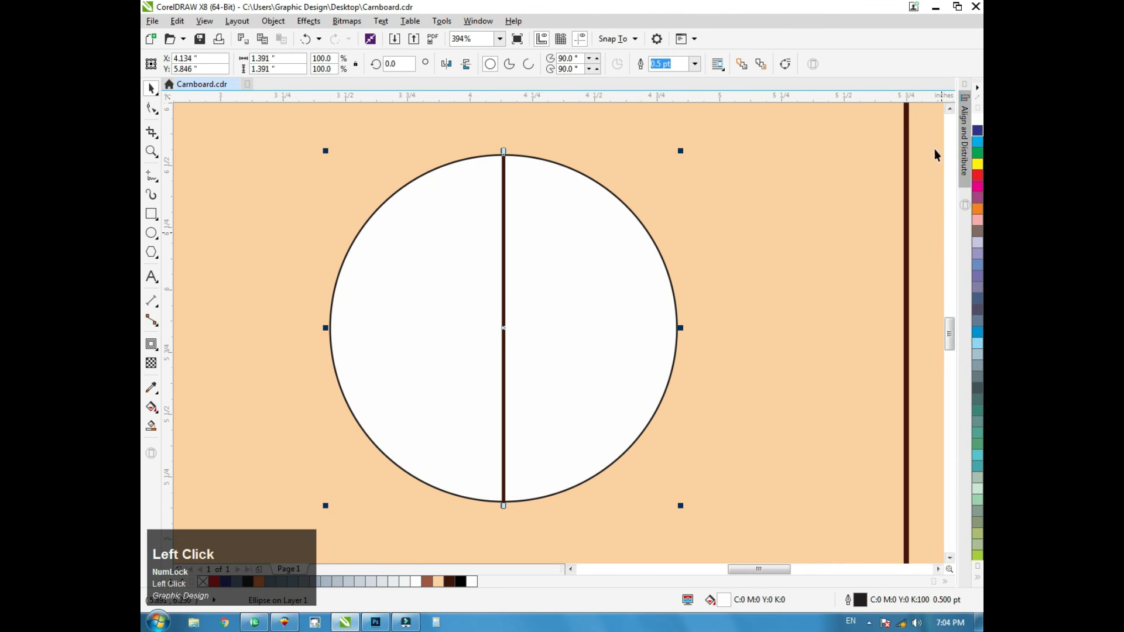
pyautogui.rightClick(203, 581)
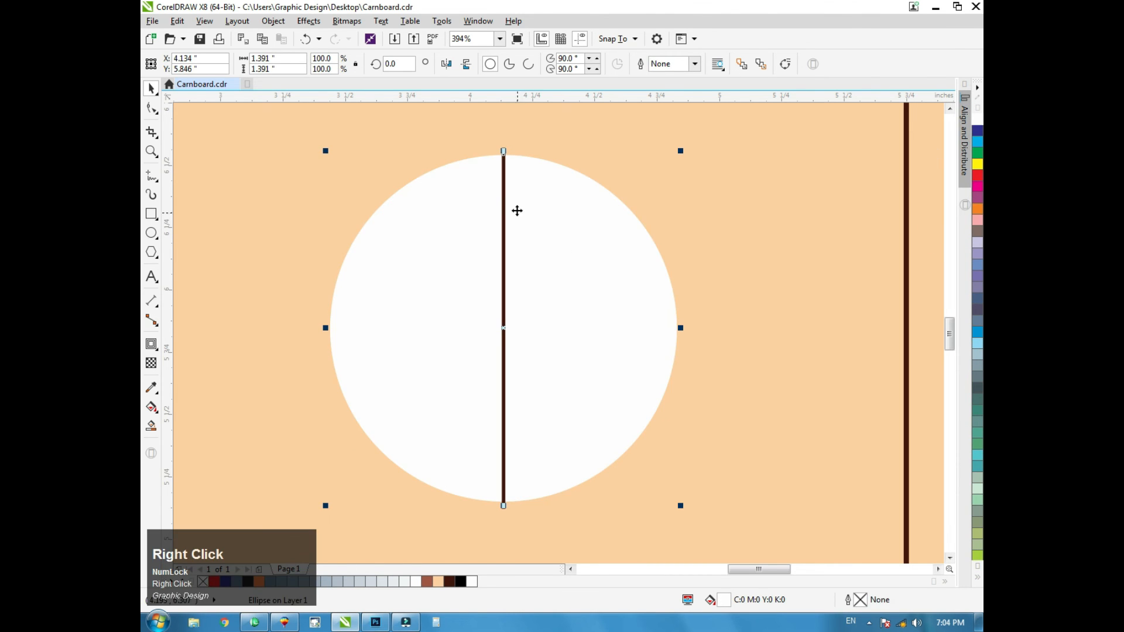
pyautogui.click(503, 190)
pyautogui.click(510, 170)
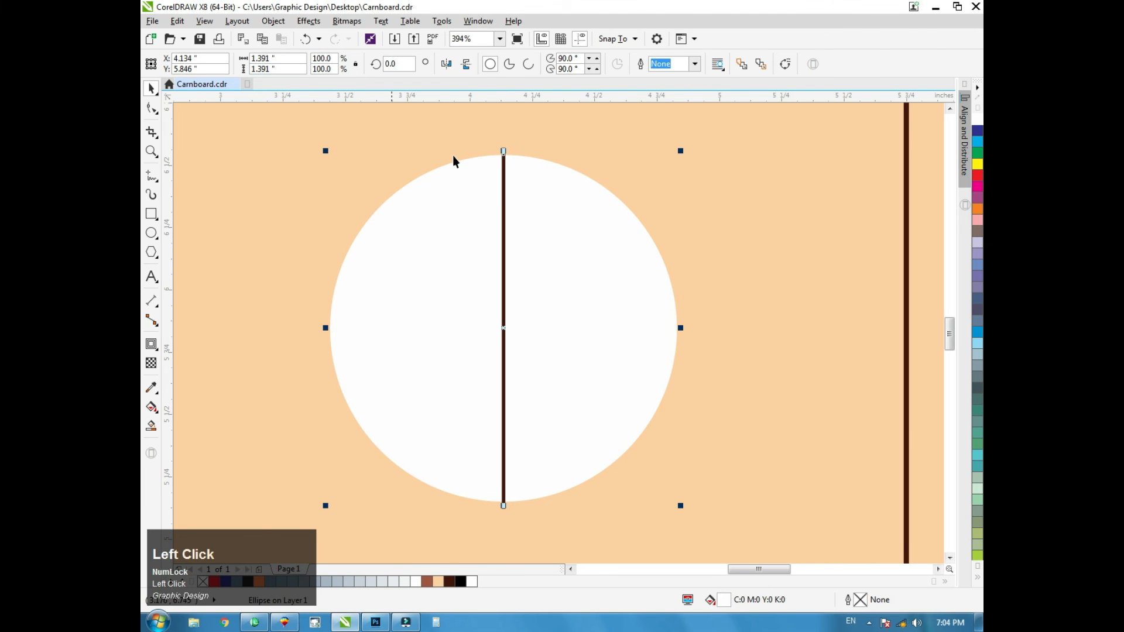
# - Shorten the vertical line to 1.391 in to match the centre circle's diameter
pyautogui.click(504, 184)
pyautogui.doubleClick(275, 69)
pyautogui.write('1.3')
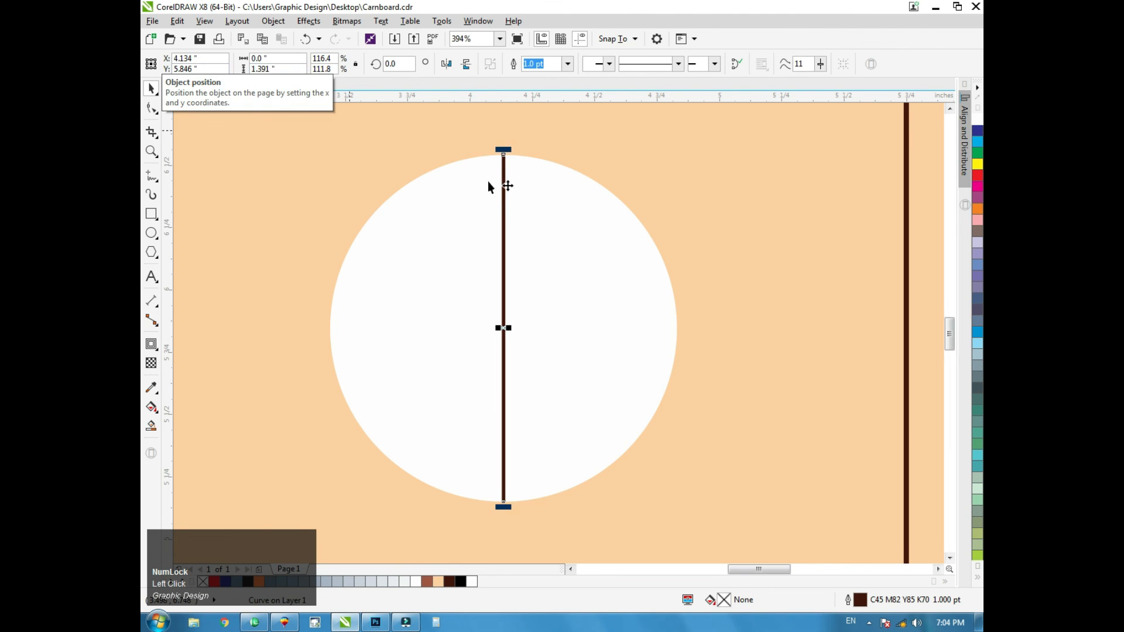
# - Rotate a copy of the vertical line 15° about its centre and repeat it until twelve lines form evenly spaced spokes
pyautogui.click(547, 195)
pyautogui.click(536, 132)
pyautogui.scroll(-1, 480, 522)
pyautogui.click(508, 317)
pyautogui.click(503, 311)
pyautogui.moveTo(513, 132); pyautogui.dragTo(567, 171)
pyautogui.hotkey('ctrl', 'r')
pyautogui.hotkey('ctrl', 'r')
pyautogui.hotkey('ctrl', 'r')
pyautogui.hotkey('ctrl', 'r')
pyautogui.hotkey('ctrl', 'r')
pyautogui.hotkey('ctrl', 'r')
pyautogui.hotkey('ctrl', 'r')
pyautogui.hotkey('ctrl', 'r')
pyautogui.hotkey('ctrl', 'r')
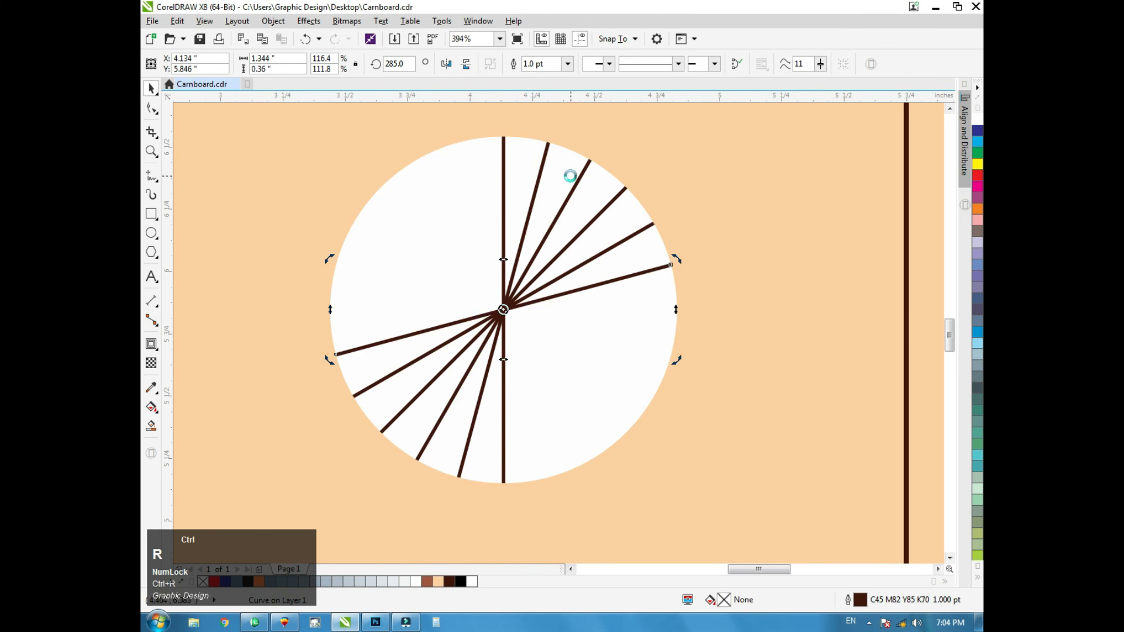
pyautogui.hotkey('ctrl', 'r')
# - Fill the centre circle with red and apply a red outline to it
pyautogui.scroll(-1, 679, 184)
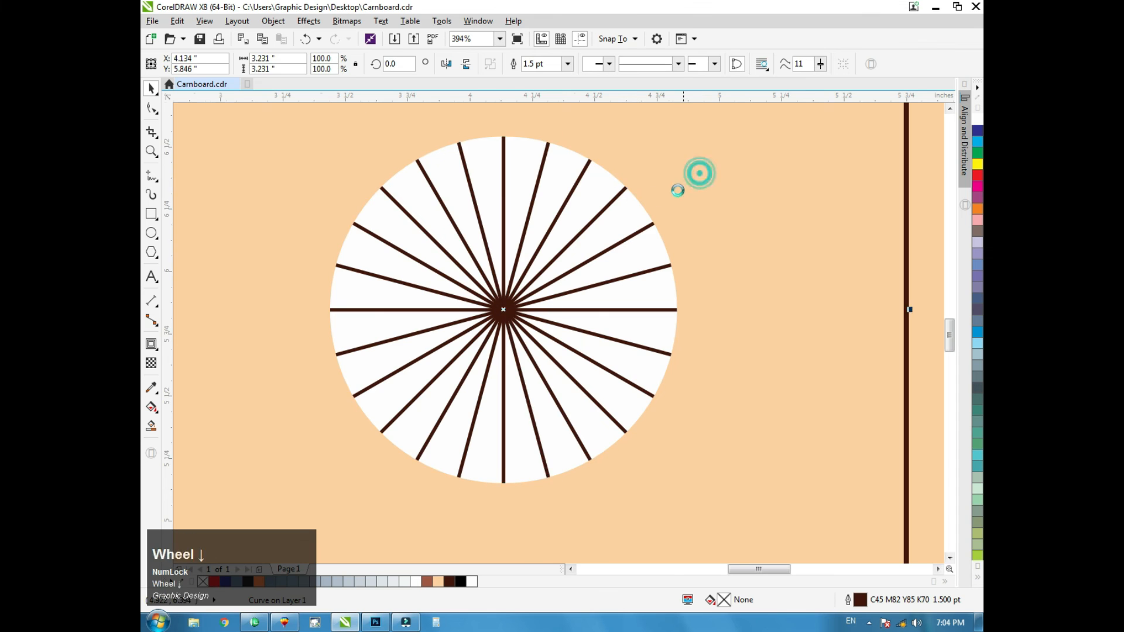
pyautogui.press('F4')
pyautogui.press('F2')
pyautogui.click(674, 276)
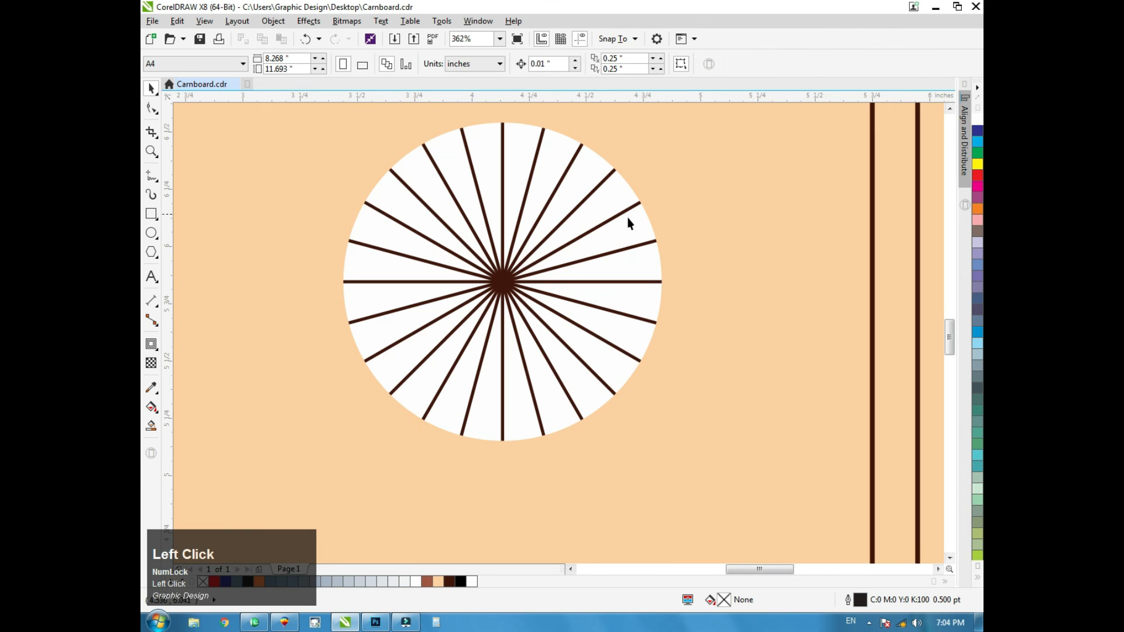
pyautogui.click(590, 185)
pyautogui.click(977, 175)
pyautogui.rightClick(977, 175)
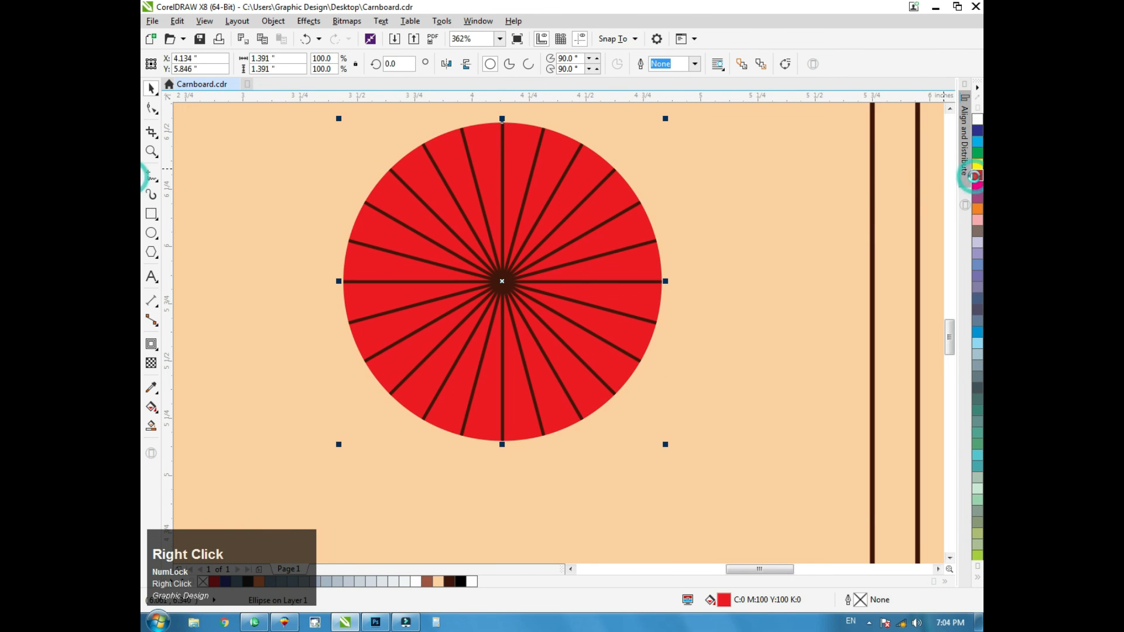
# - Try white and yellow outlines on the twelve spoke lines, and finally colour them the light peach of the panel
pyautogui.scroll(-1, 744, 235)
pyautogui.moveTo(733, 159); pyautogui.dragTo(517, 363)
pyautogui.rightClick(977, 120)
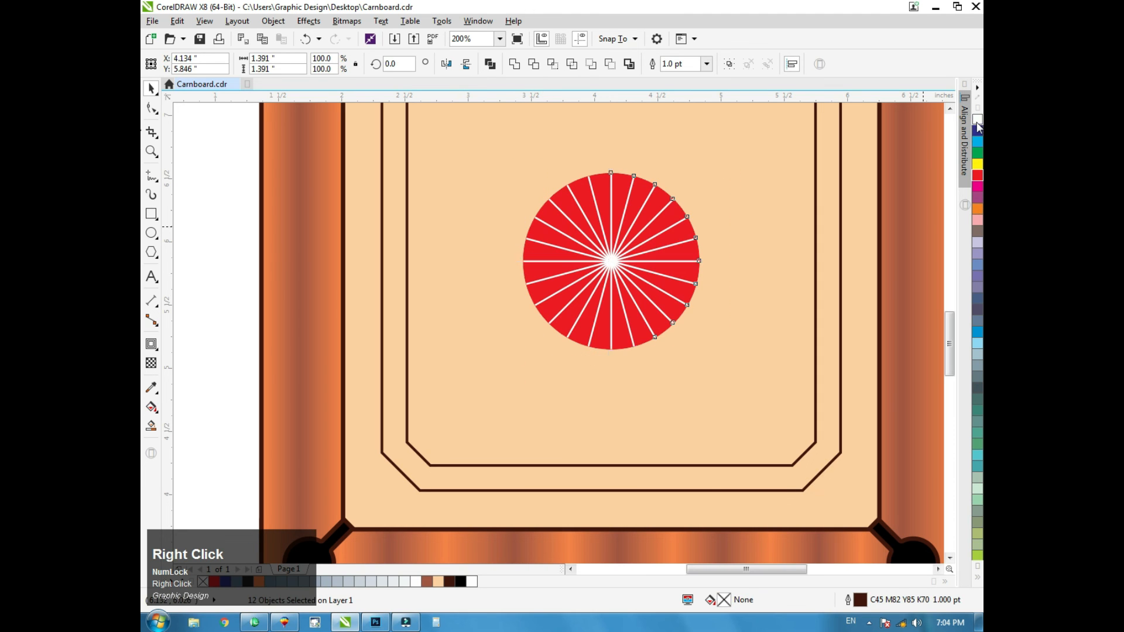
pyautogui.rightClick(977, 164)
pyautogui.scroll(-1, 720, 284)
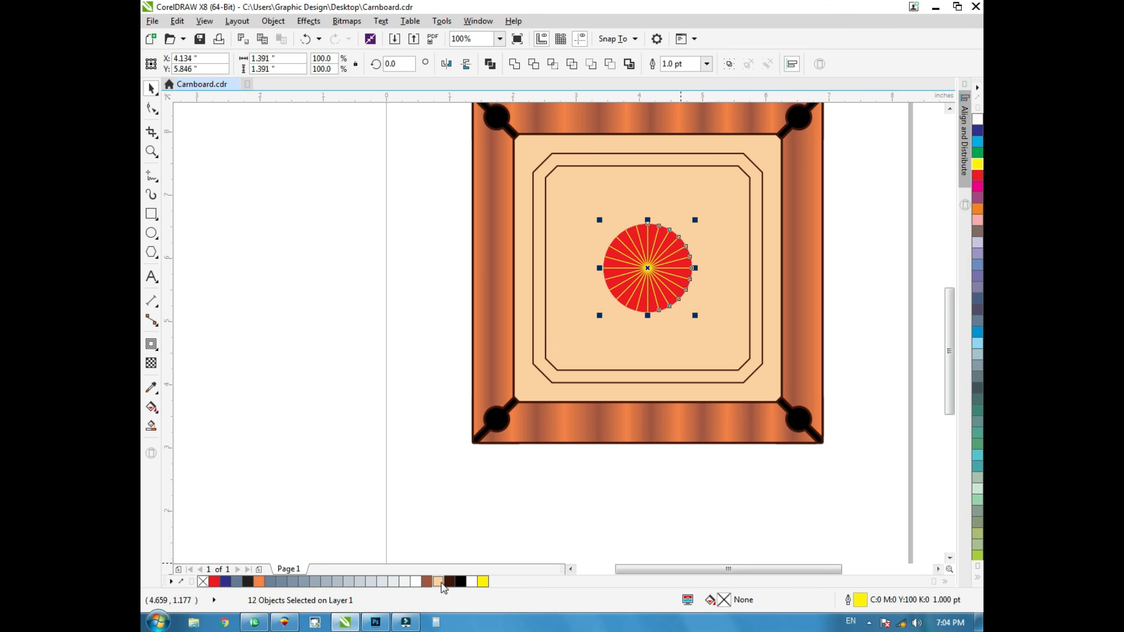
pyautogui.click(553, 532)
# - Fill the centre circle with the dark brown of the border lines and remove its outline
pyautogui.press('F2')
pyautogui.moveTo(798, 206); pyautogui.dragTo(519, 390)
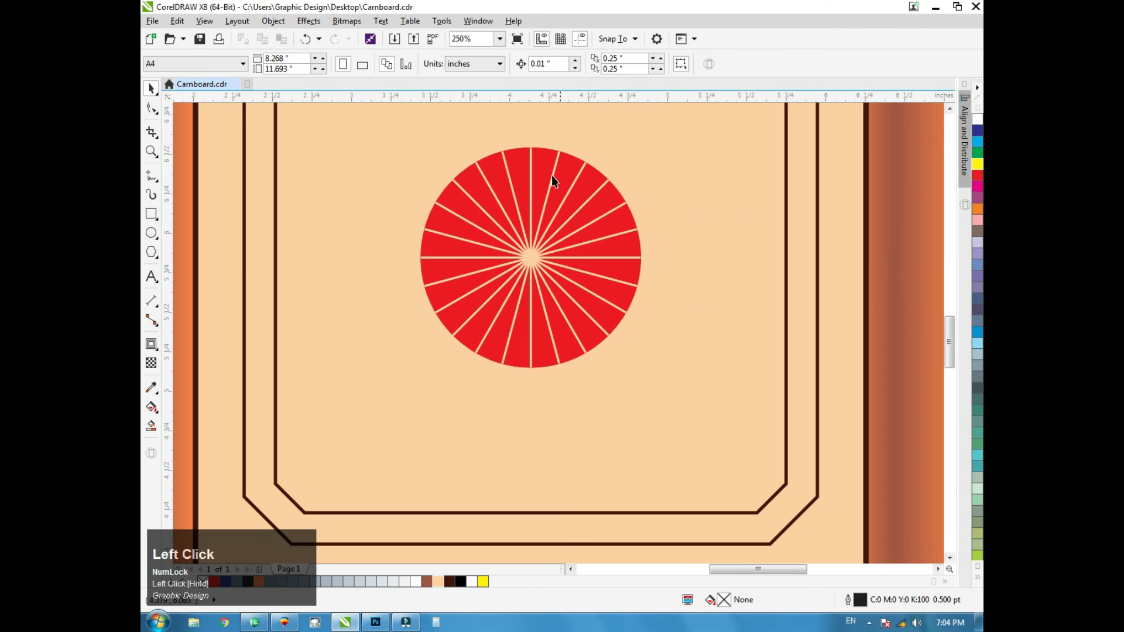
pyautogui.click(540, 163)
pyautogui.click(451, 582)
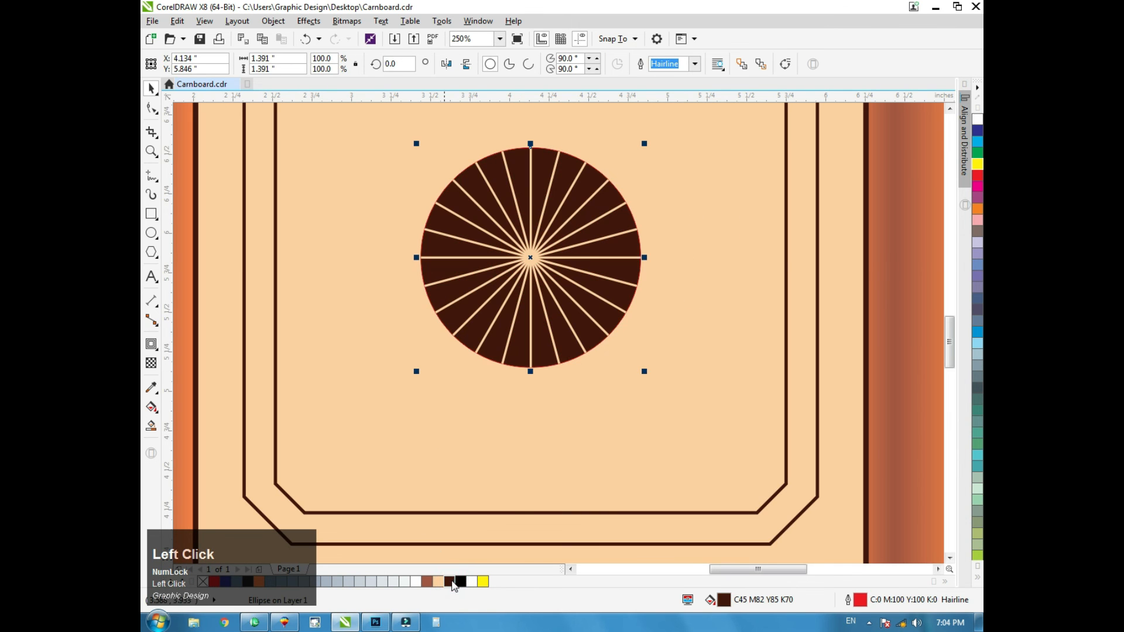
pyautogui.scroll(-3, 689, 492)
pyautogui.rightClick(203, 582)
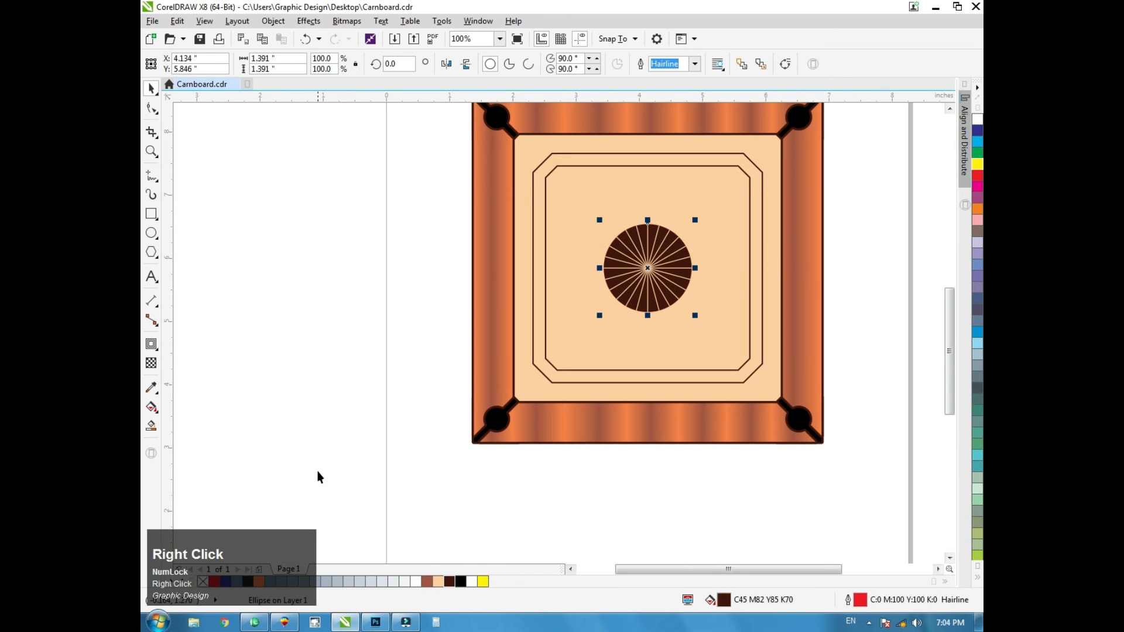
# - Deselect everything, inspect the centre circle up close, and preview the whole carrom board full screen
pyautogui.click(317, 471)
pyautogui.press('F2')
pyautogui.moveTo(808, 188); pyautogui.dragTo(562, 363)
pyautogui.scroll(-2, 619, 329)
pyautogui.click(804, 283)
pyautogui.press('F4')
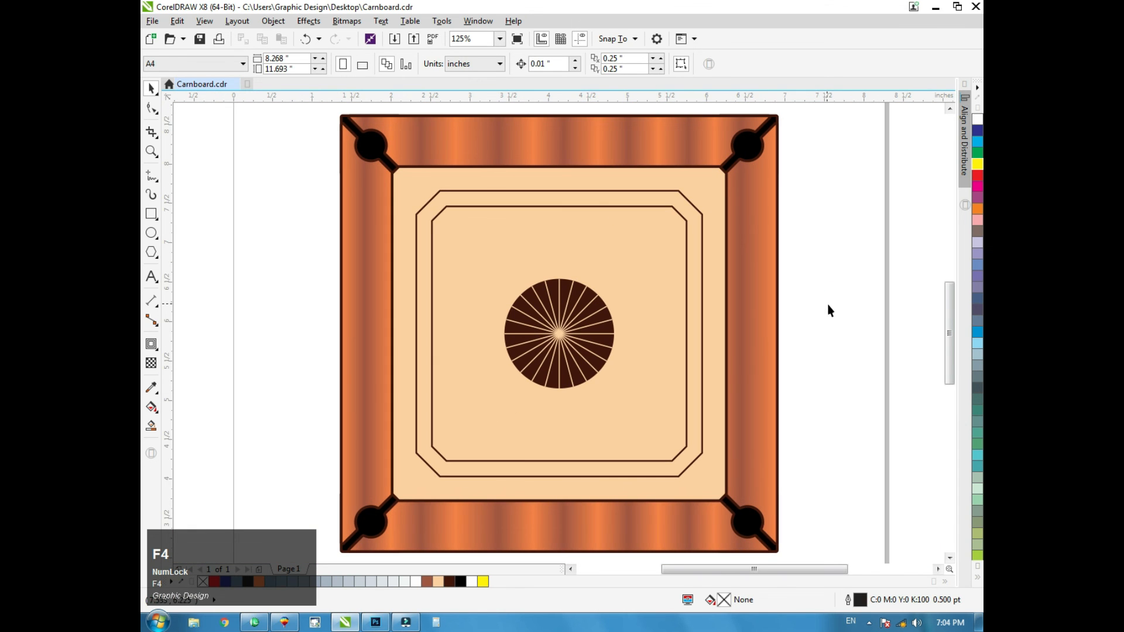
pyautogui.press('F9')
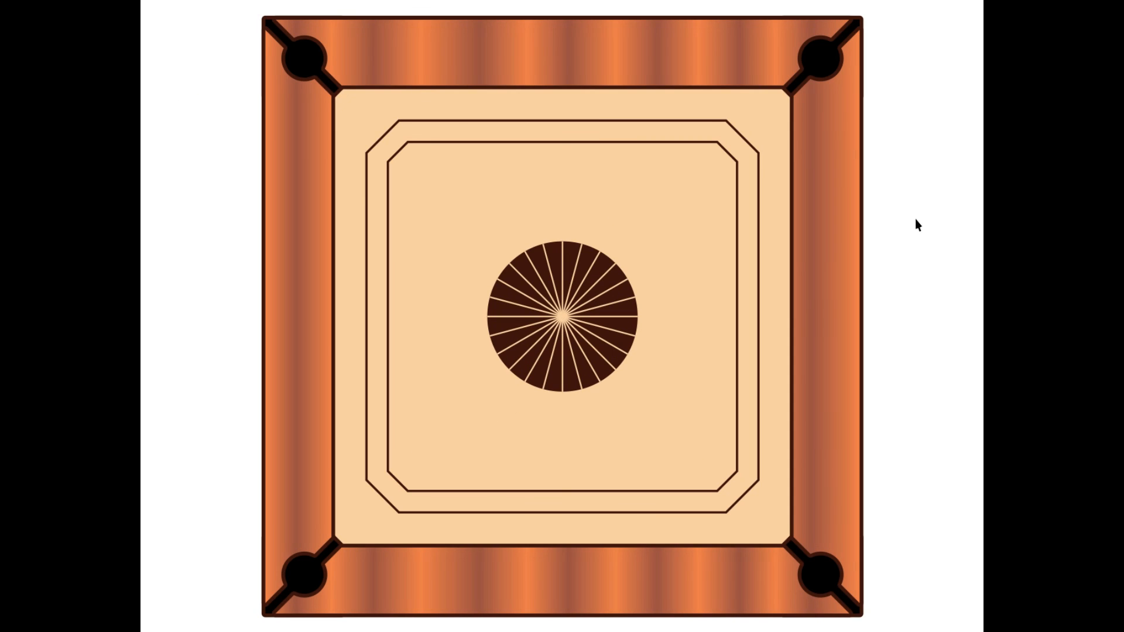